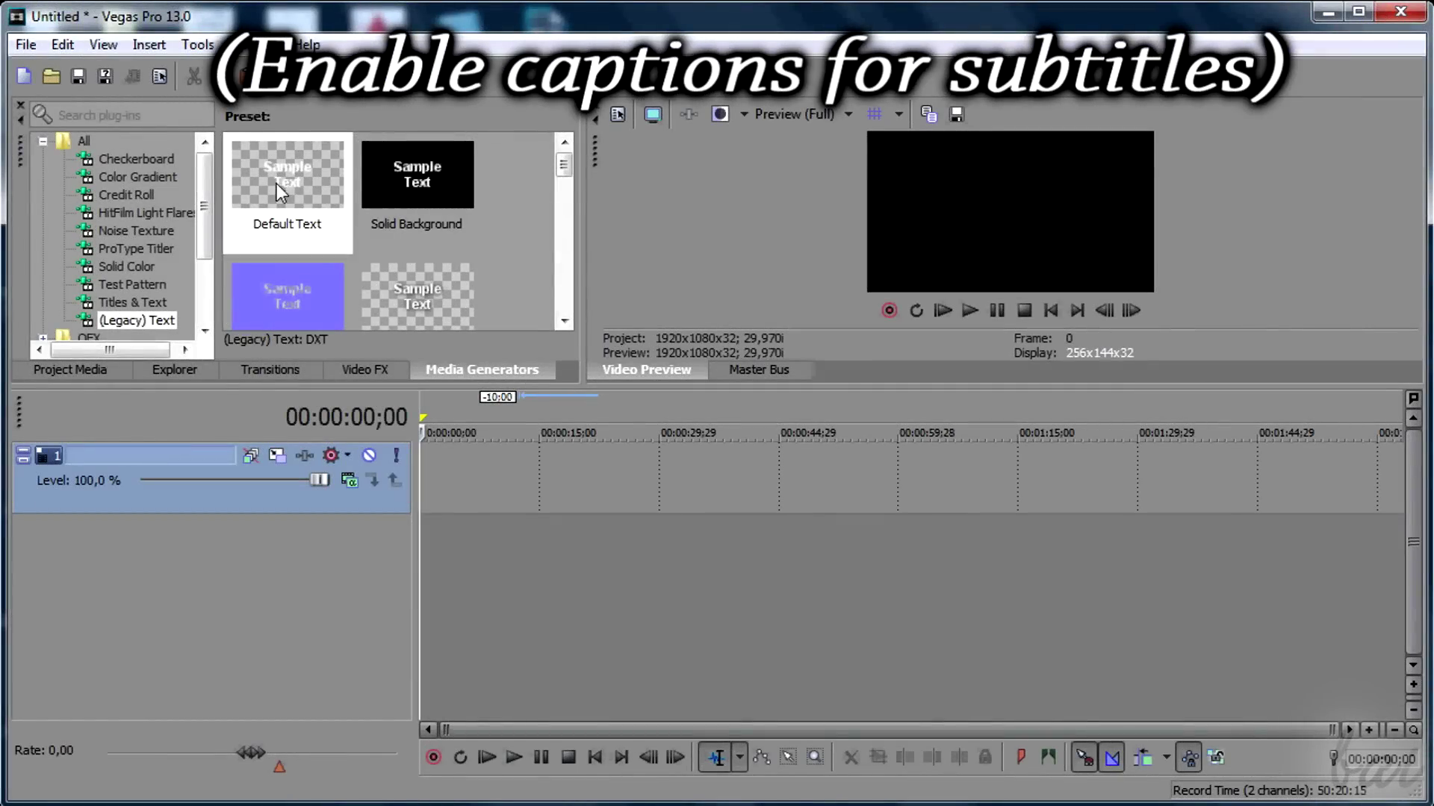
Place a Default Text clip and a Heavy Outline Legacy Text clip on the video track
{"action": "left_click_drag", "start_coordinate": [277, 184], "coordinate": [528, 478]}
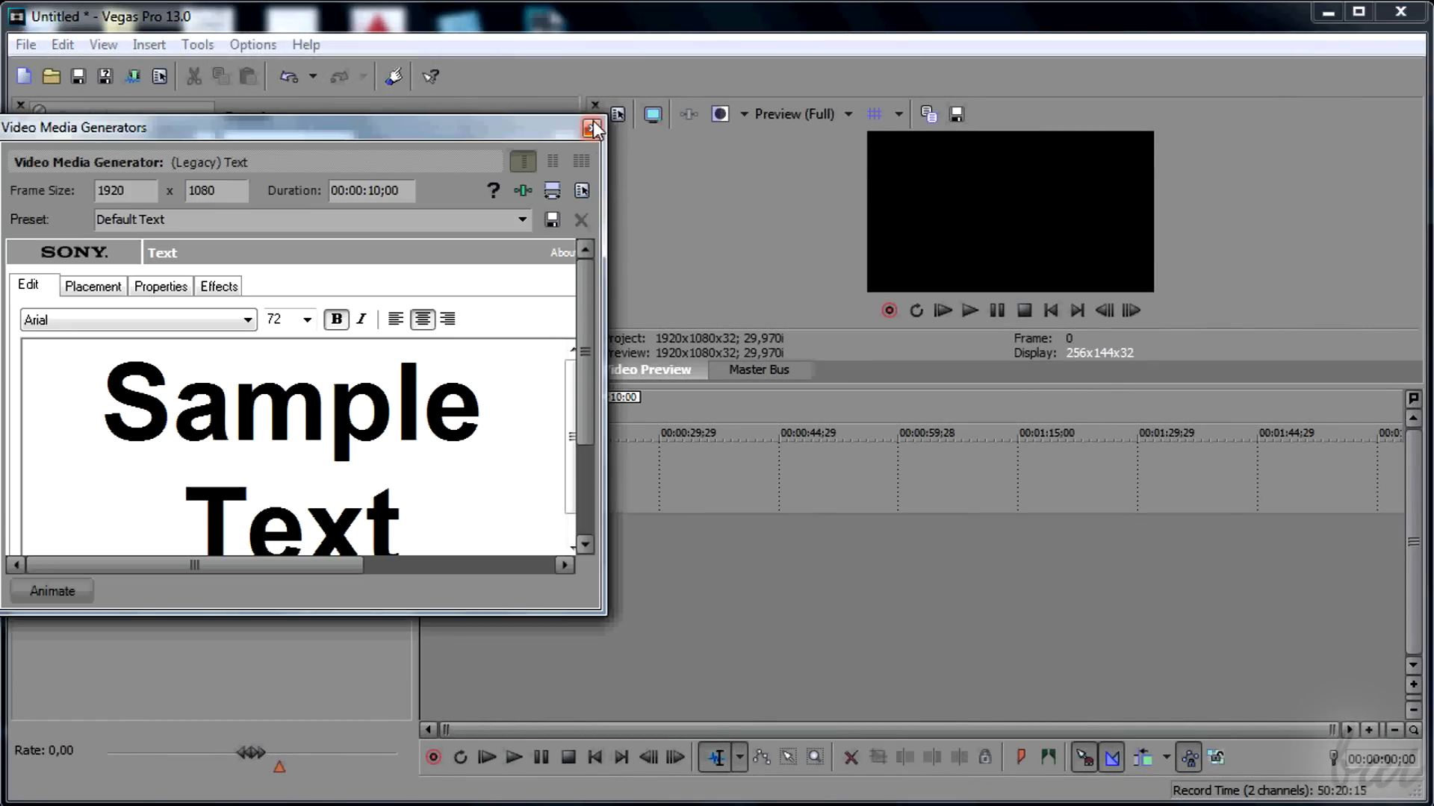
{"action": "left_click", "coordinate": [592, 126]}
{"action": "left_click_drag", "start_coordinate": [564, 165], "coordinate": [573, 219]}
{"action": "left_click_drag", "start_coordinate": [292, 178], "coordinate": [731, 462]}
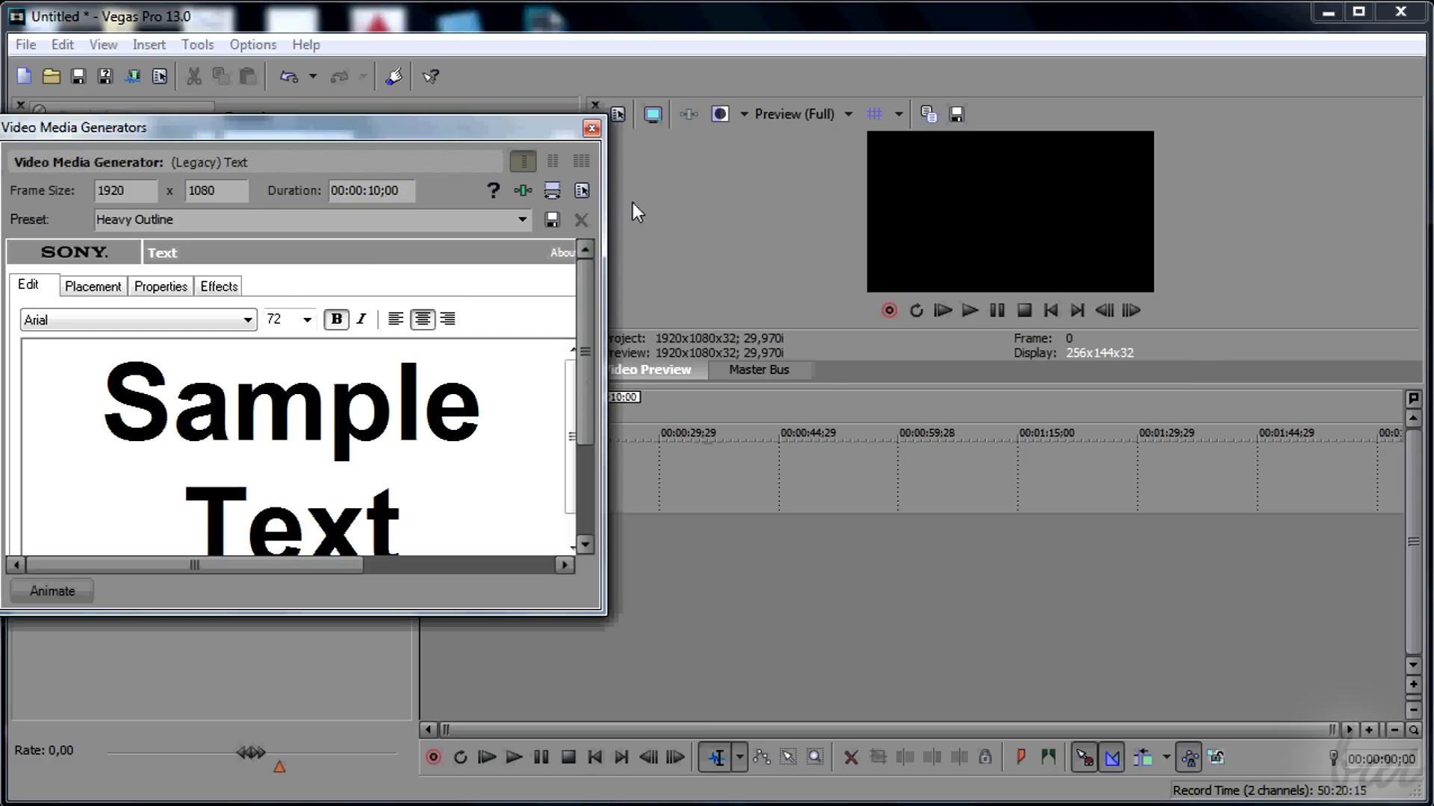
{"action": "left_click", "coordinate": [593, 129]}
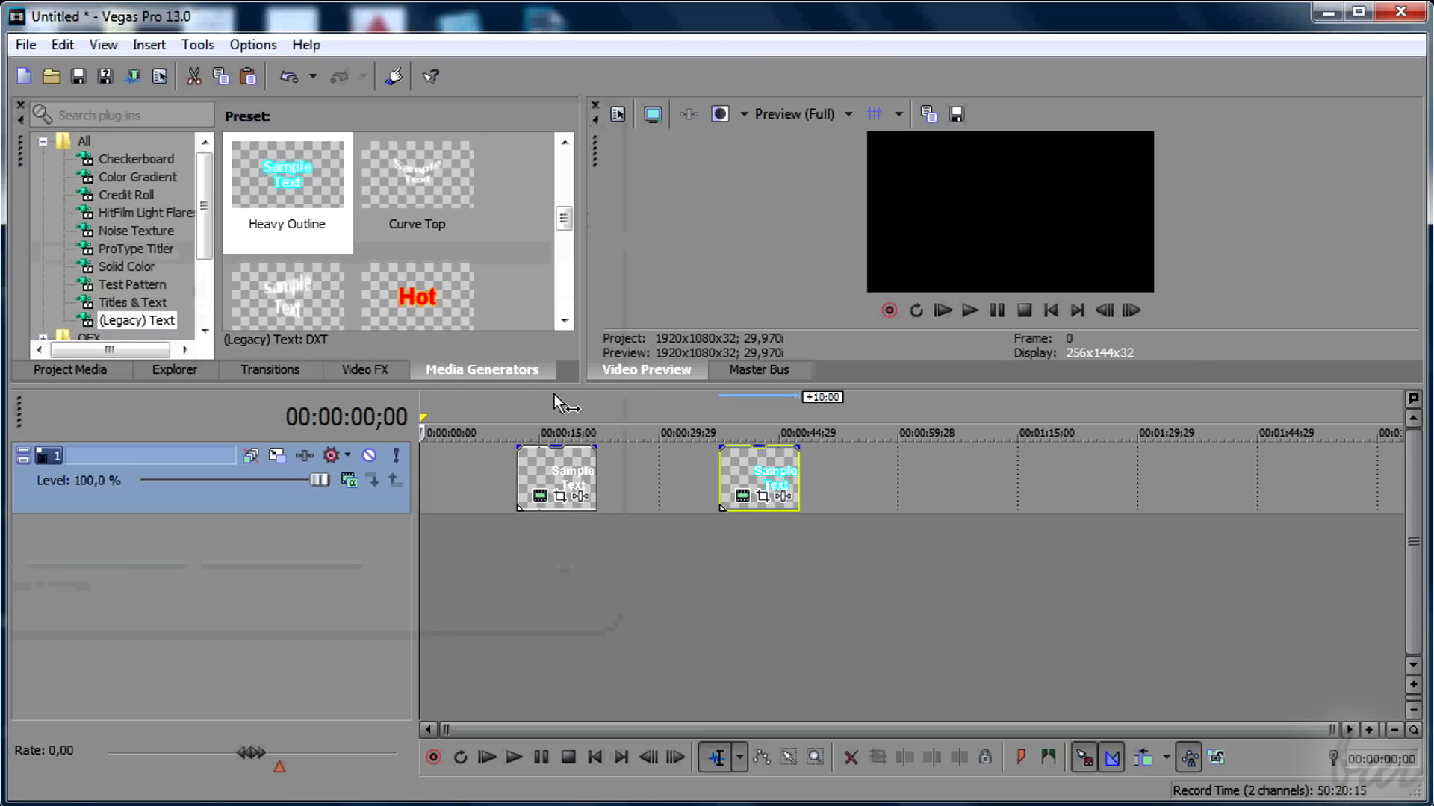
Compare the two text clips in the preview, then lower the first clip's opacity to about 74%
{"action": "left_click", "coordinate": [569, 432]}
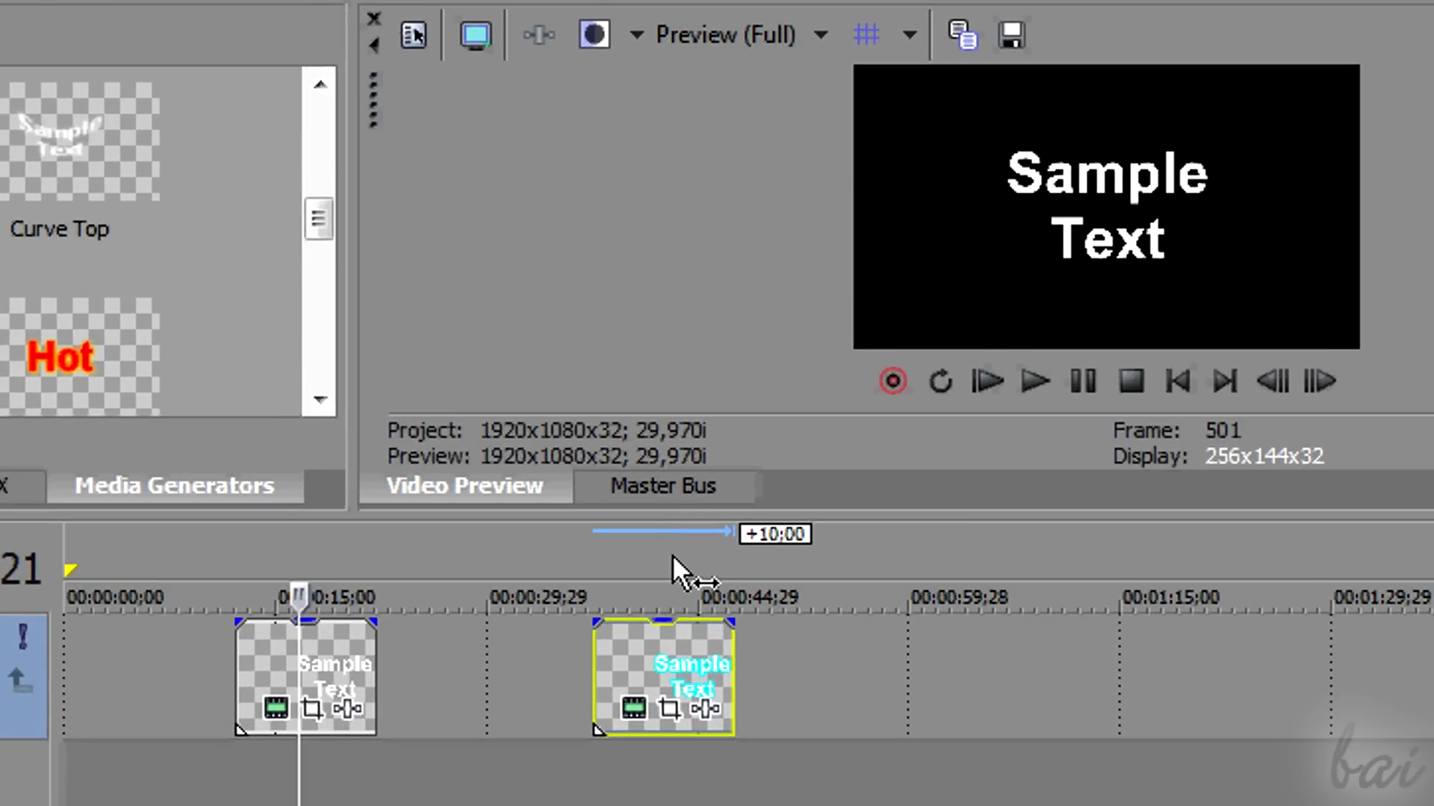
{"action": "left_click", "coordinate": [672, 554]}
{"action": "left_click", "coordinate": [323, 551]}
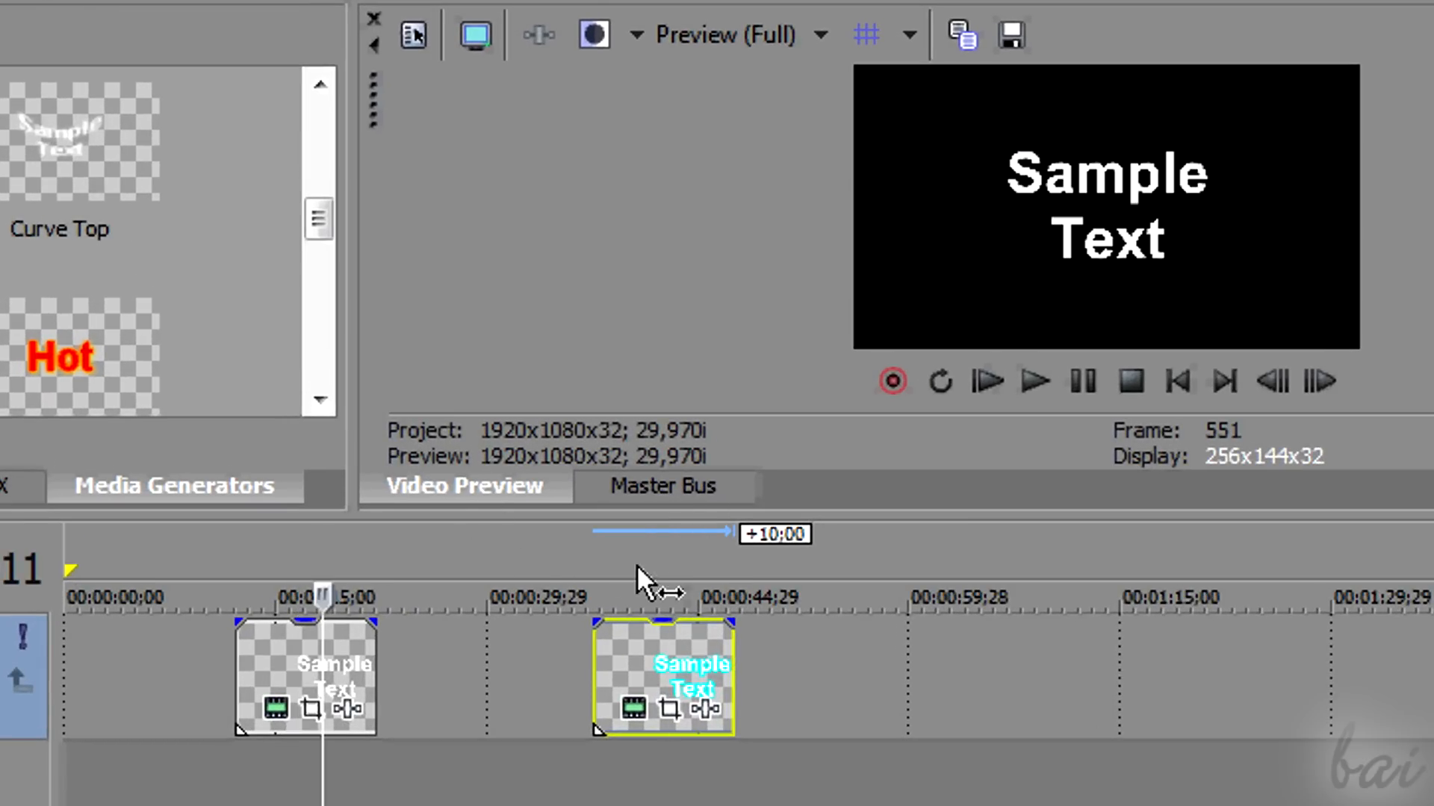
{"action": "left_click", "coordinate": [696, 558]}
{"action": "left_click", "coordinate": [287, 557]}
{"action": "left_click", "coordinate": [657, 562]}
{"action": "left_click", "coordinate": [322, 567]}
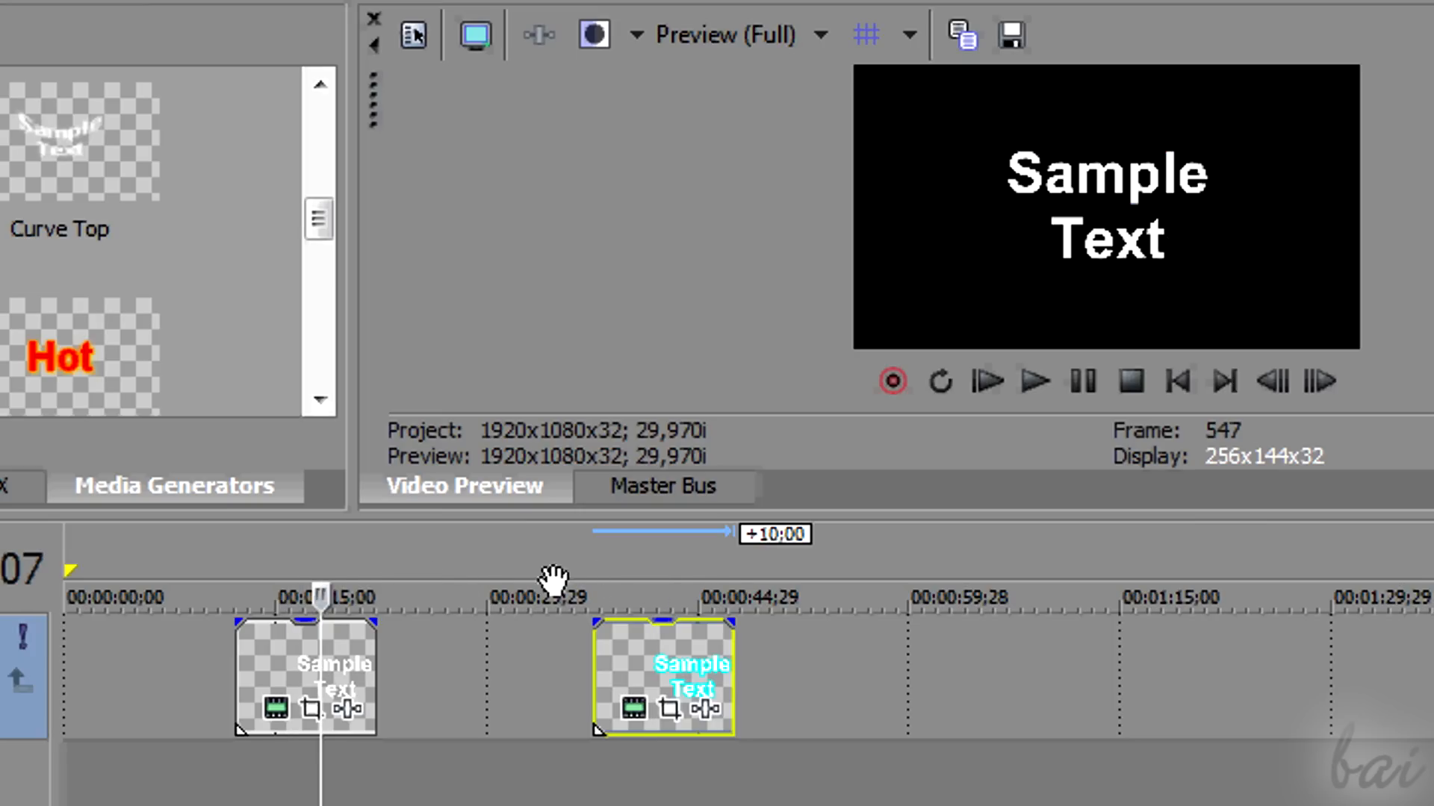
{"action": "scroll", "coordinate": [514, 636], "scroll_direction": "up", "scroll_amount": 3}
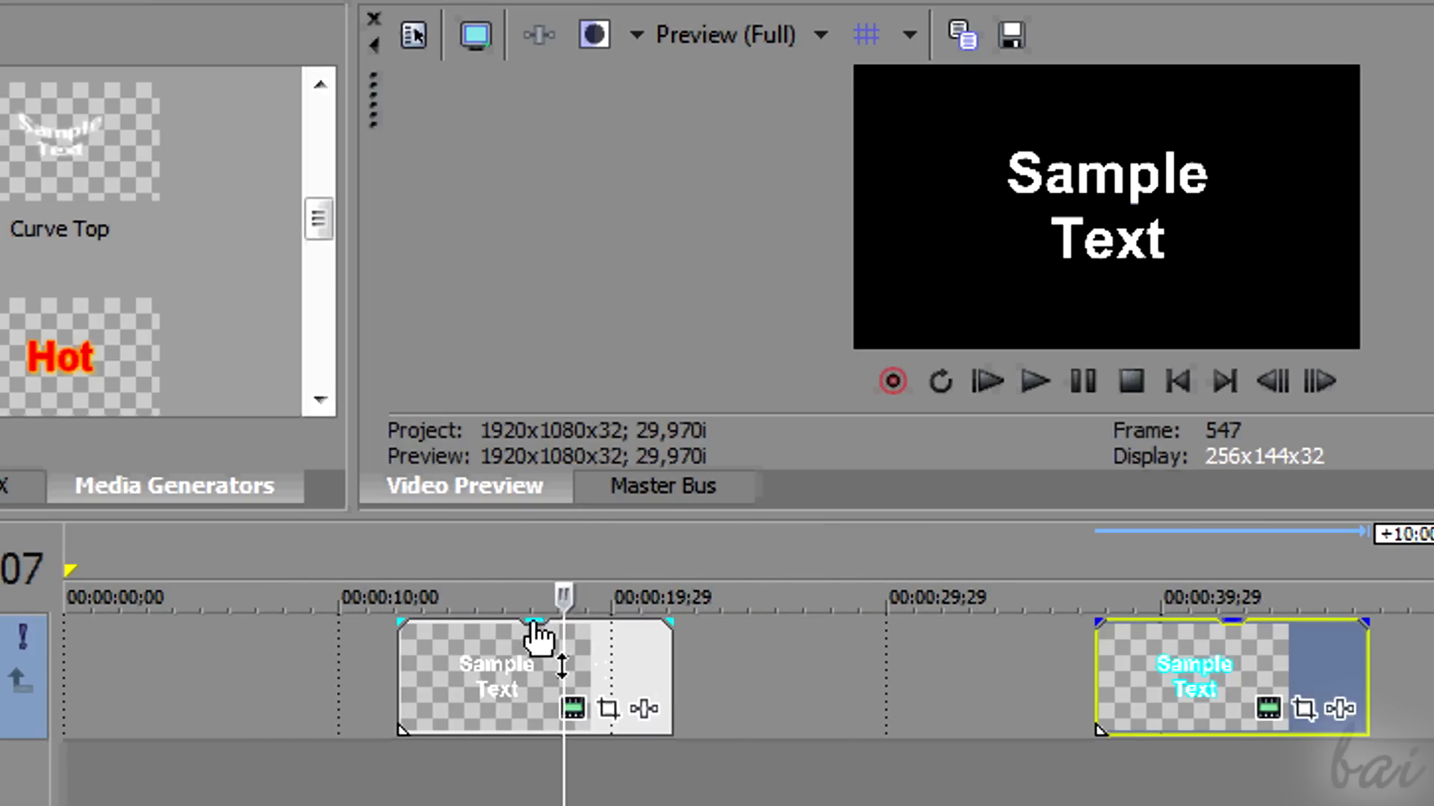
{"action": "mouse_move", "coordinate": [537, 627]}
{"action": "left_mouse_down"}
{"action": "mouse_move", "coordinate": [538, 674]}
{"action": "mouse_move", "coordinate": [561, 619]}
{"action": "mouse_move", "coordinate": [550, 688]}
{"action": "mouse_move", "coordinate": [512, 592]}
{"action": "left_mouse_up"}
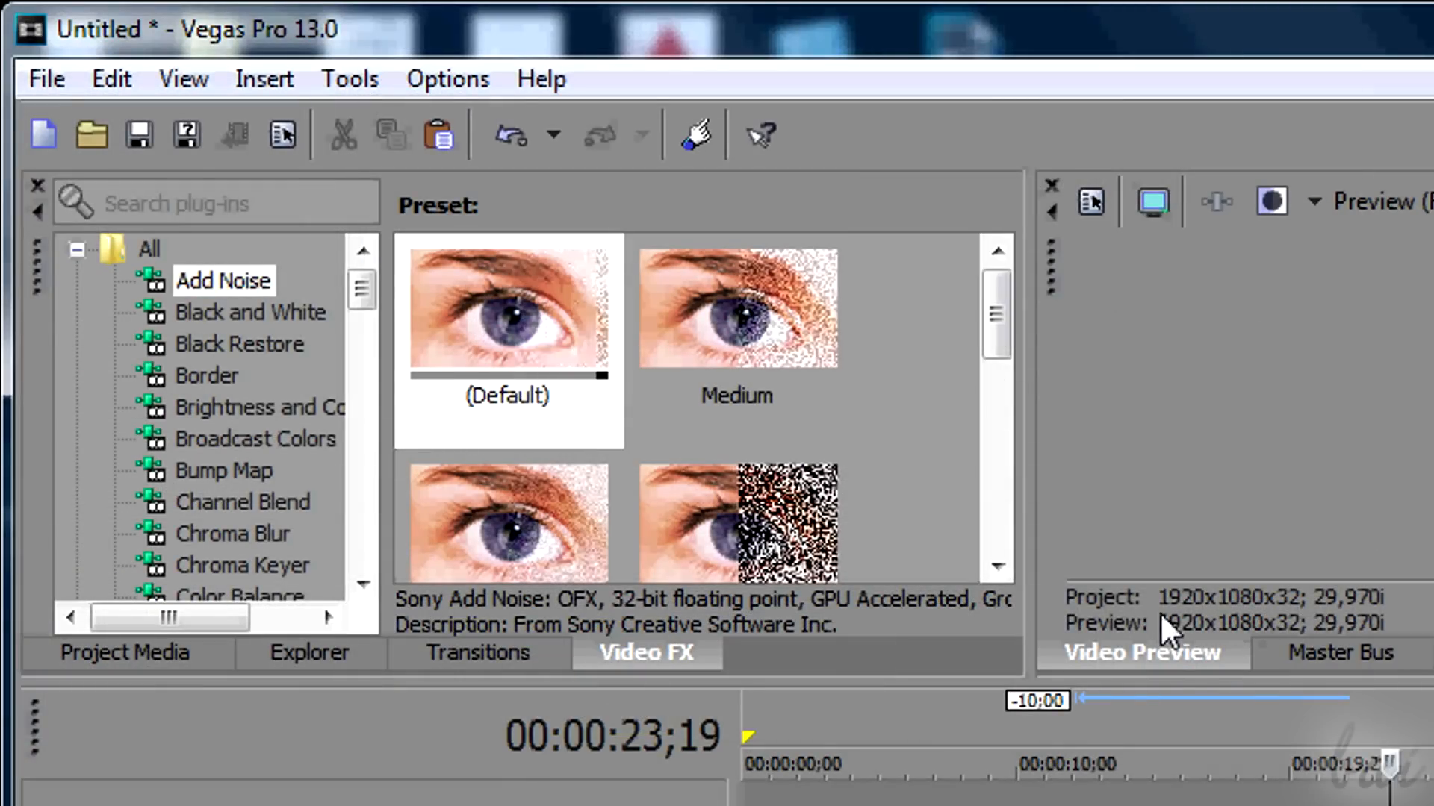
Reopen the Media Generators panel from View > Window and enlarge its docked area
{"action": "left_click", "coordinate": [191, 88]}
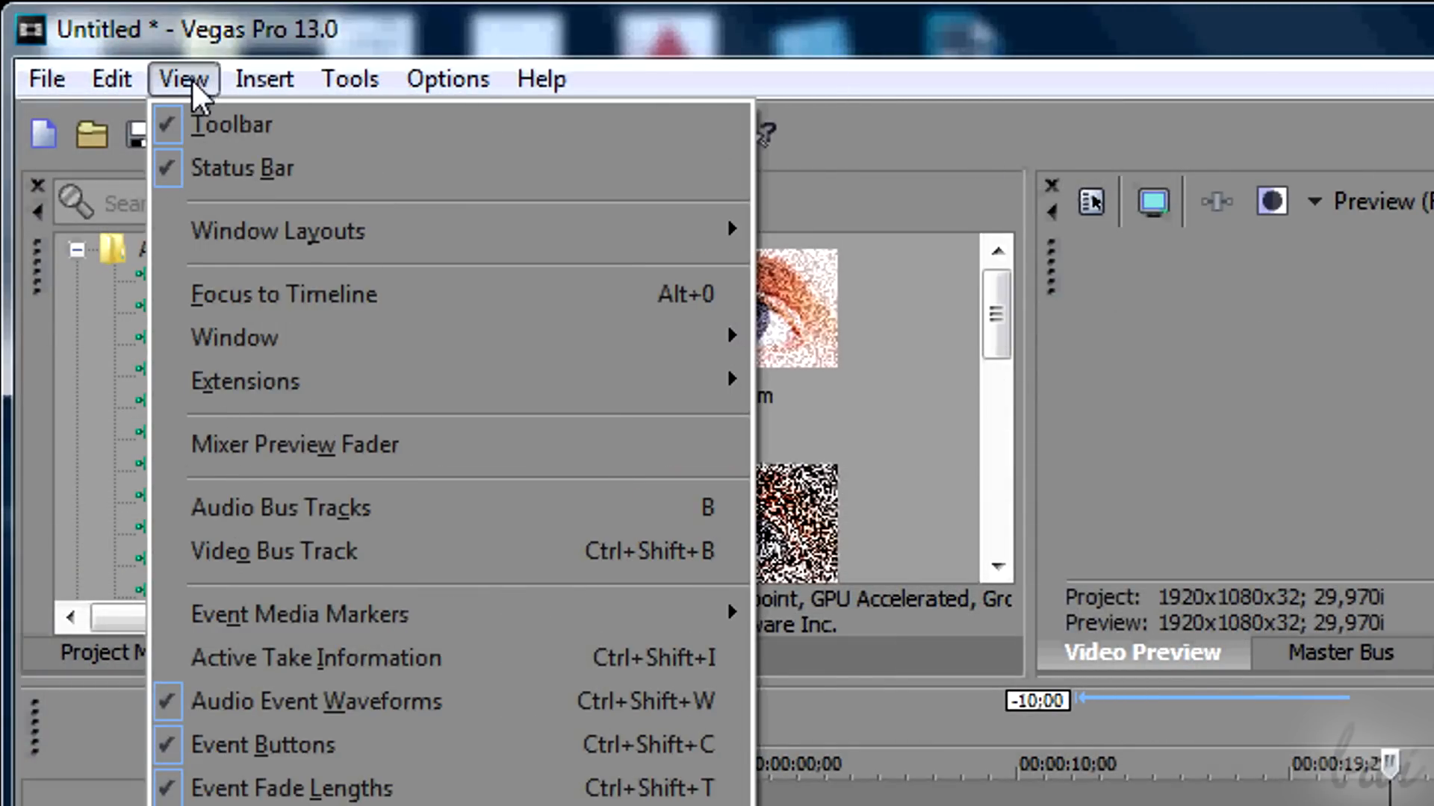
{"action": "mouse_move", "coordinate": [448, 337]}
{"action": "left_click", "coordinate": [918, 688]}
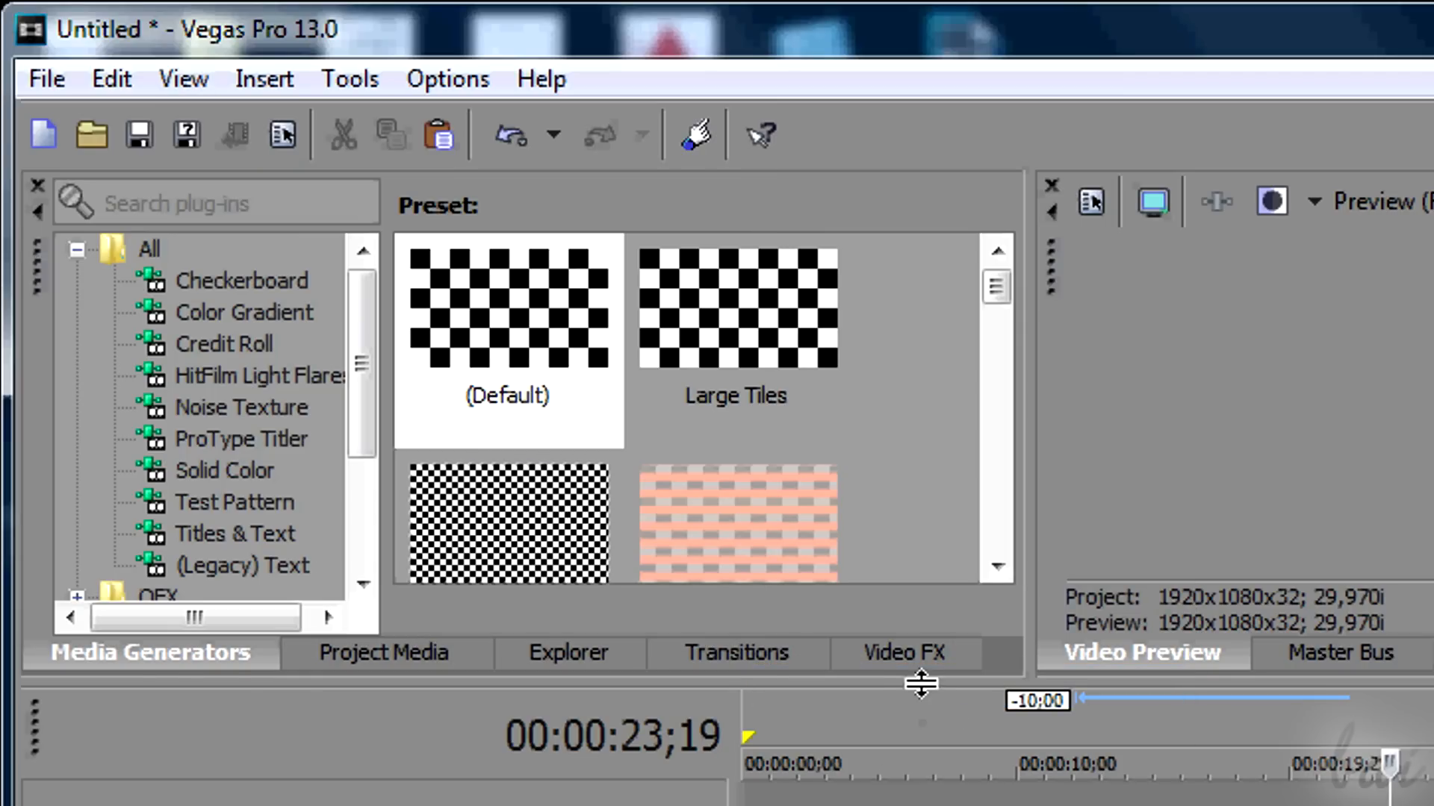
{"action": "left_click_drag", "start_coordinate": [916, 683], "coordinate": [919, 785]}
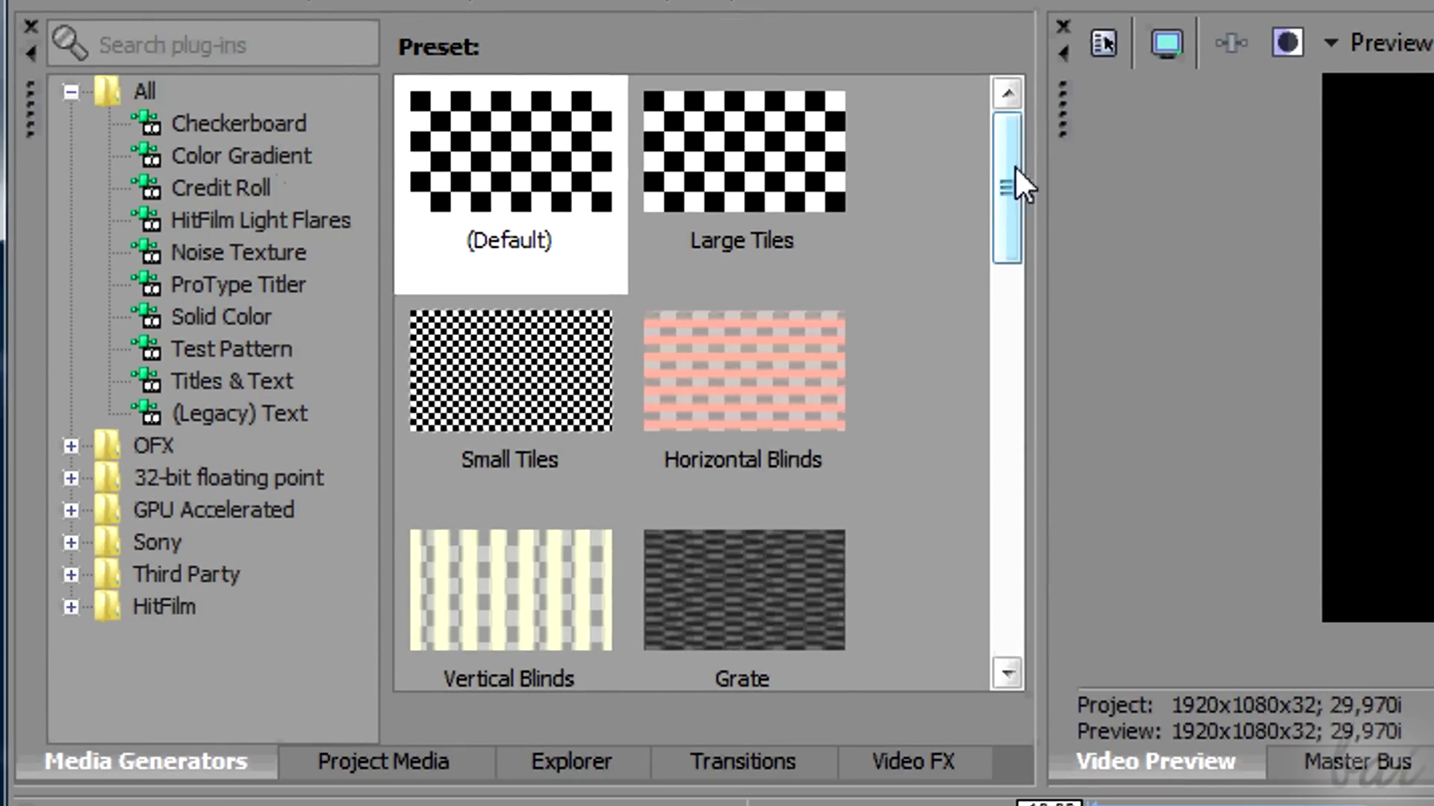
{"action": "mouse_move", "coordinate": [1014, 165]}
{"action": "left_mouse_down"}
{"action": "mouse_move", "coordinate": [999, 522]}
{"action": "mouse_move", "coordinate": [1016, 168]}
{"action": "left_mouse_up"}
Browse the generator list from Checkerboard to Solid Color and select (Legacy) Text
{"action": "left_click", "coordinate": [194, 120]}
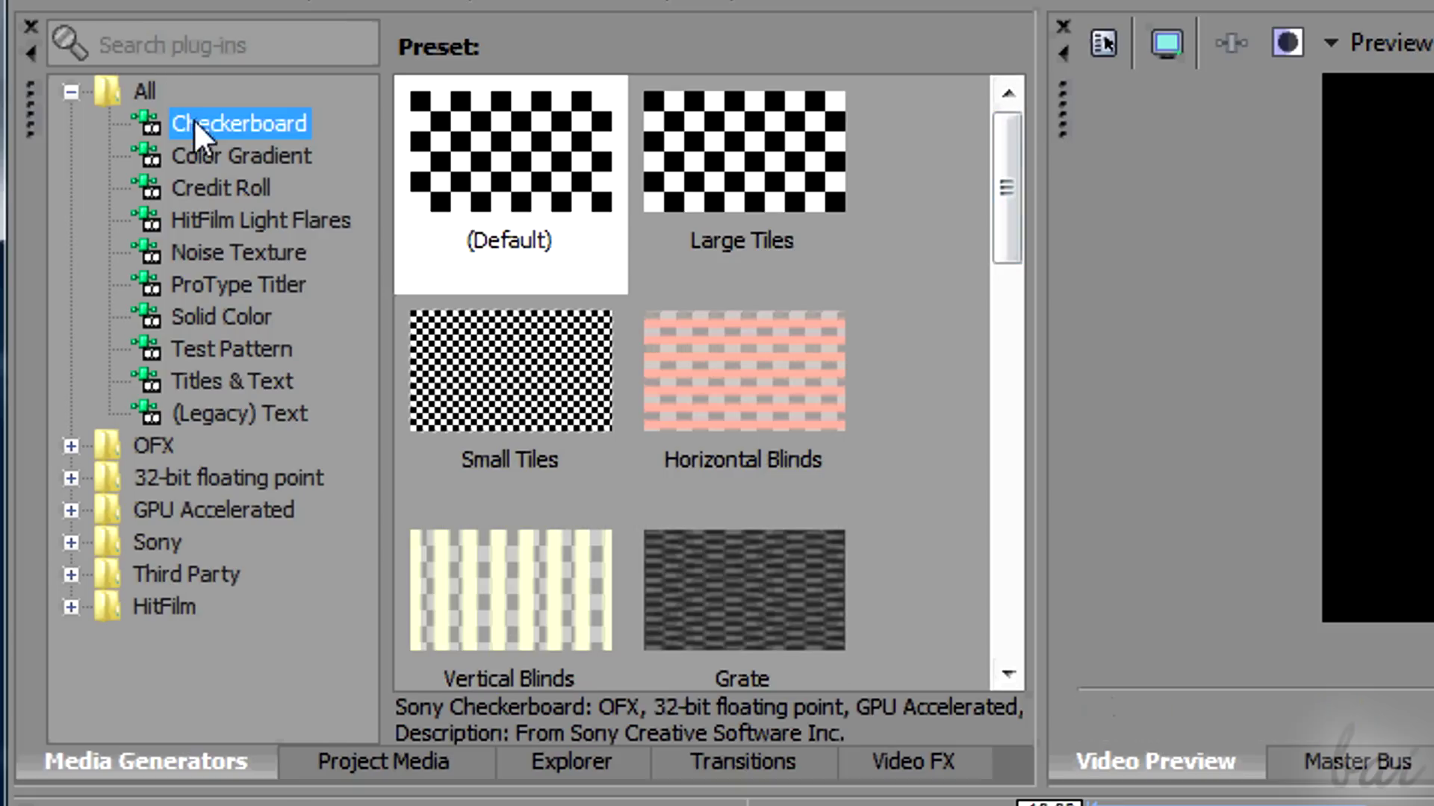
{"action": "left_click", "coordinate": [221, 153]}
{"action": "left_click", "coordinate": [209, 217]}
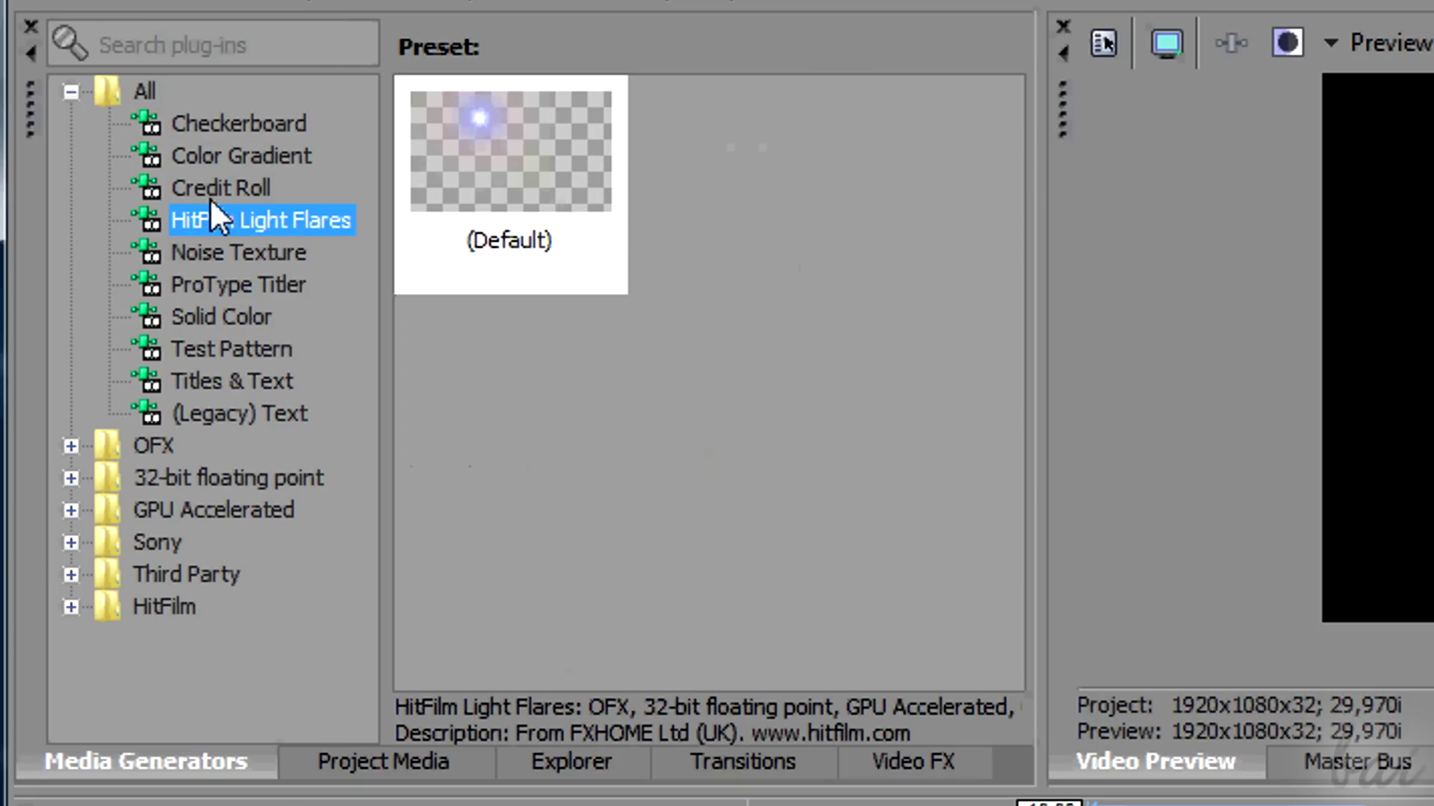
{"action": "left_click", "coordinate": [204, 253]}
{"action": "left_click", "coordinate": [216, 286]}
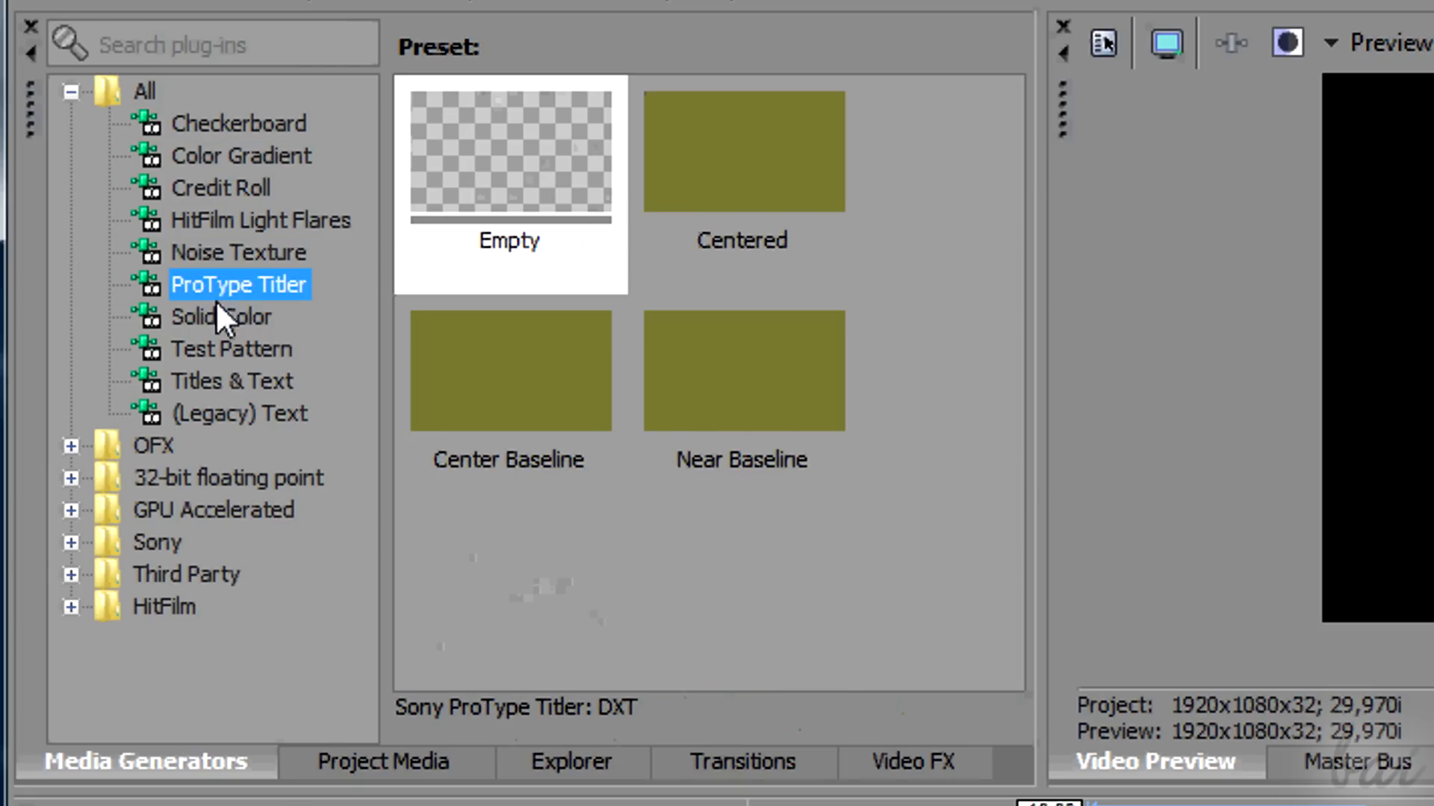
{"action": "left_click", "coordinate": [220, 317]}
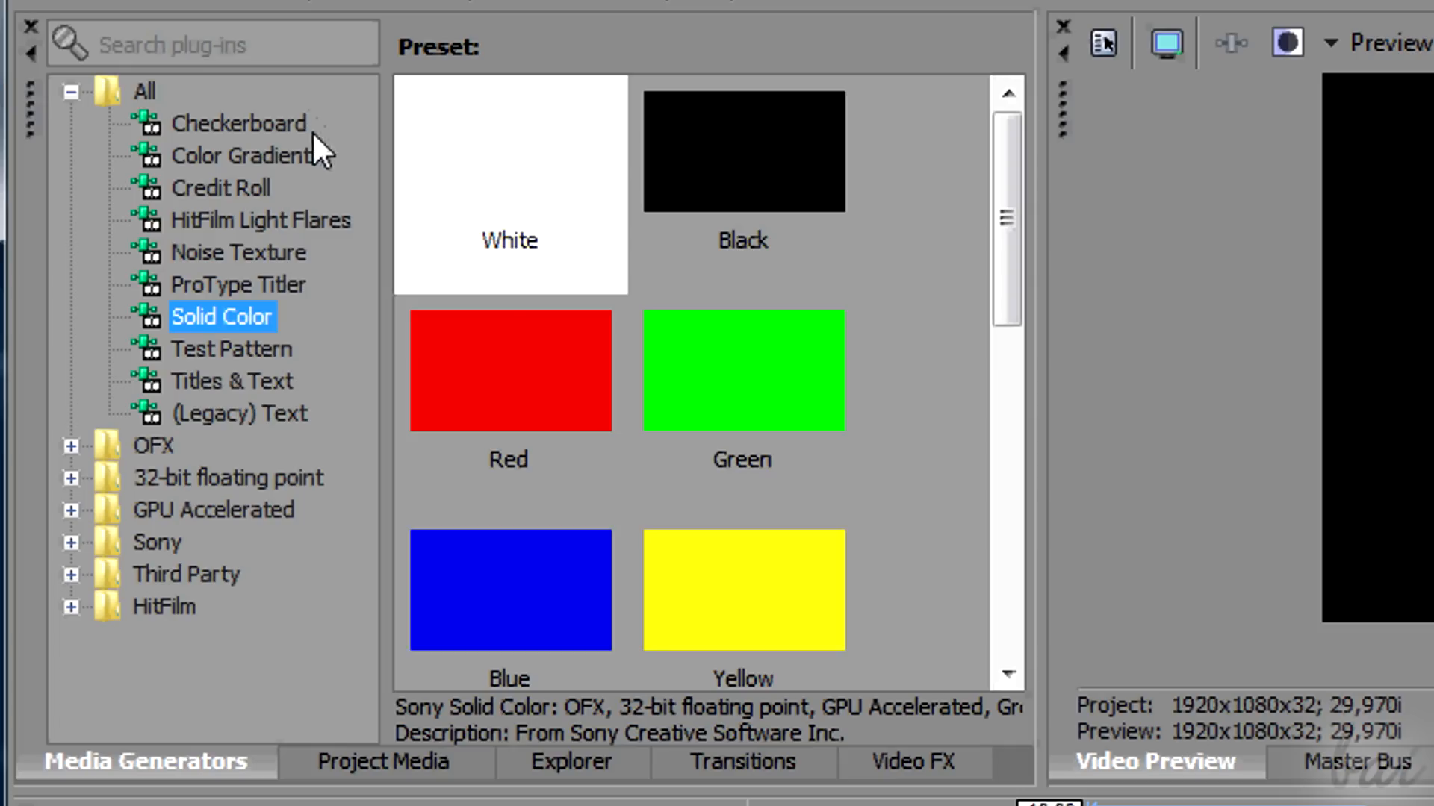
{"action": "left_click", "coordinate": [261, 407]}
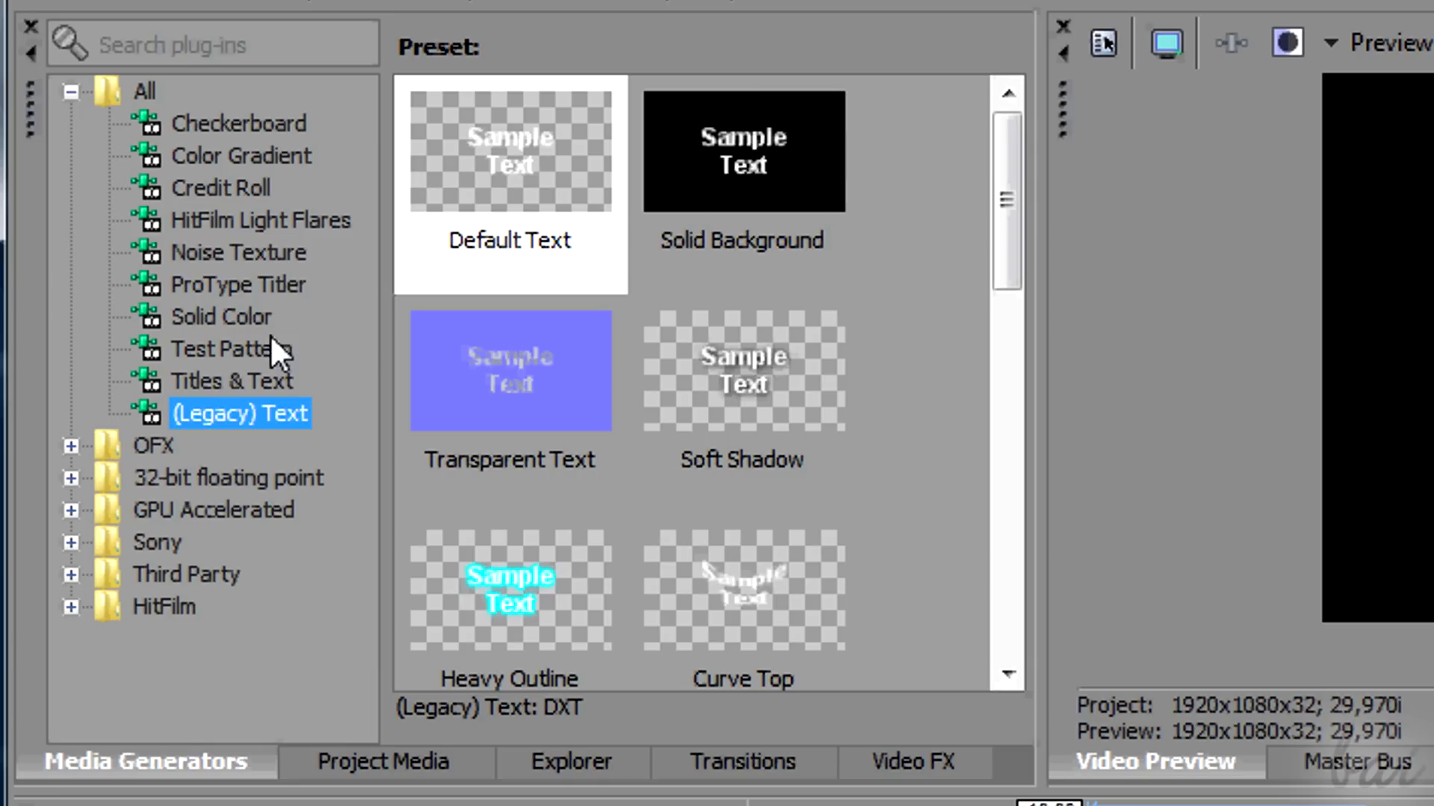
Look through the Solid Background, Soft Shadow, Heavy Outline and Curve Top text presets
{"action": "left_click", "coordinate": [734, 196]}
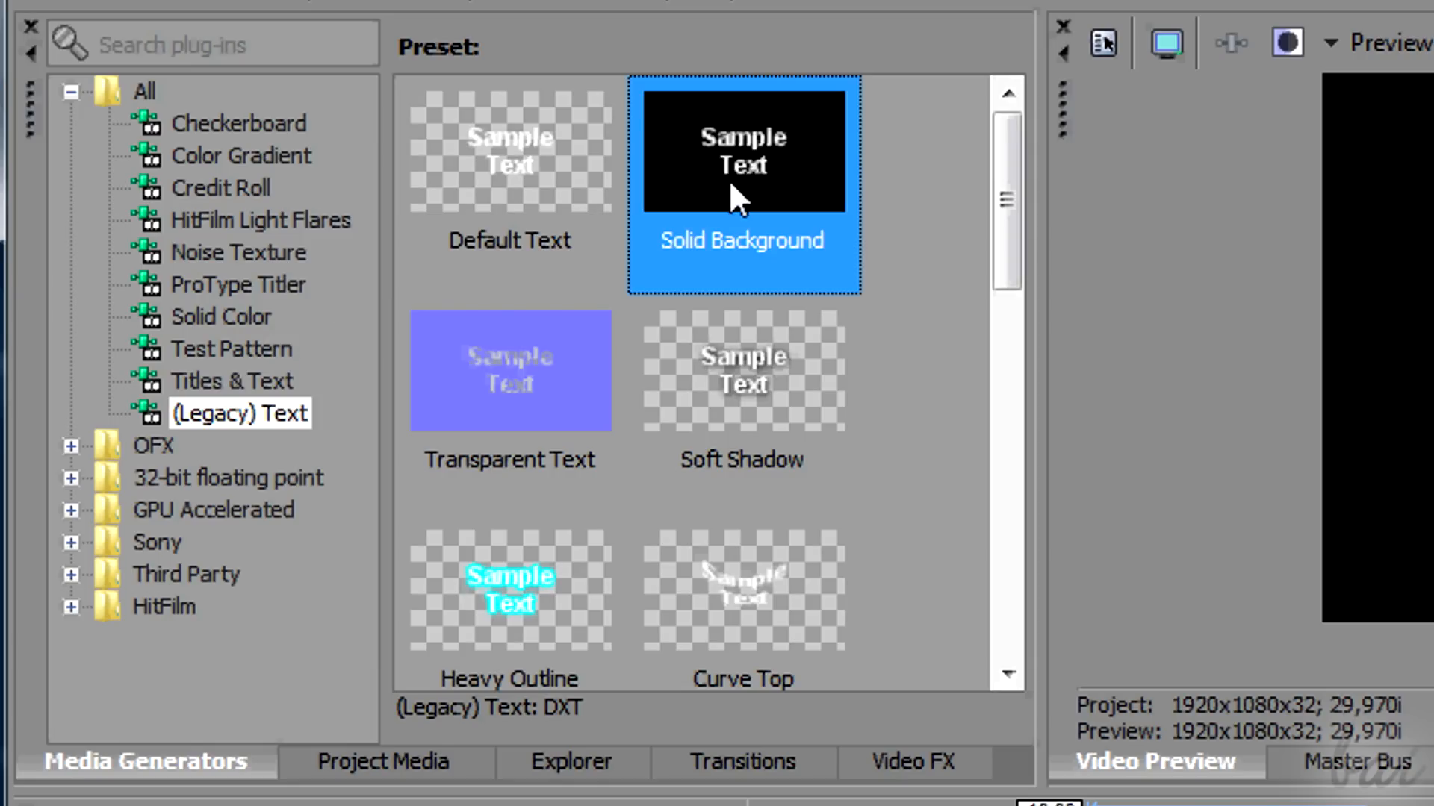
{"action": "left_click", "coordinate": [793, 398]}
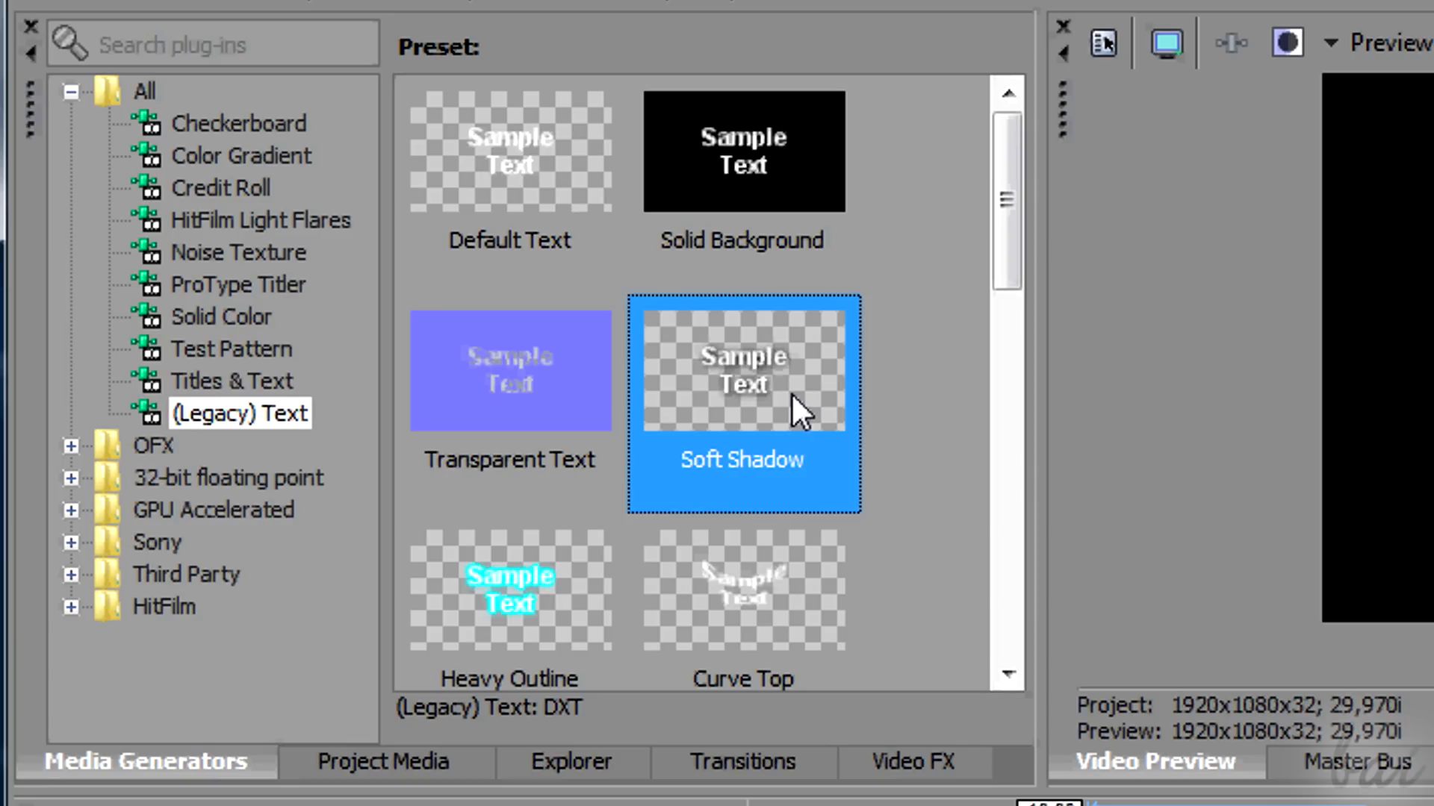
{"action": "left_click", "coordinate": [558, 579]}
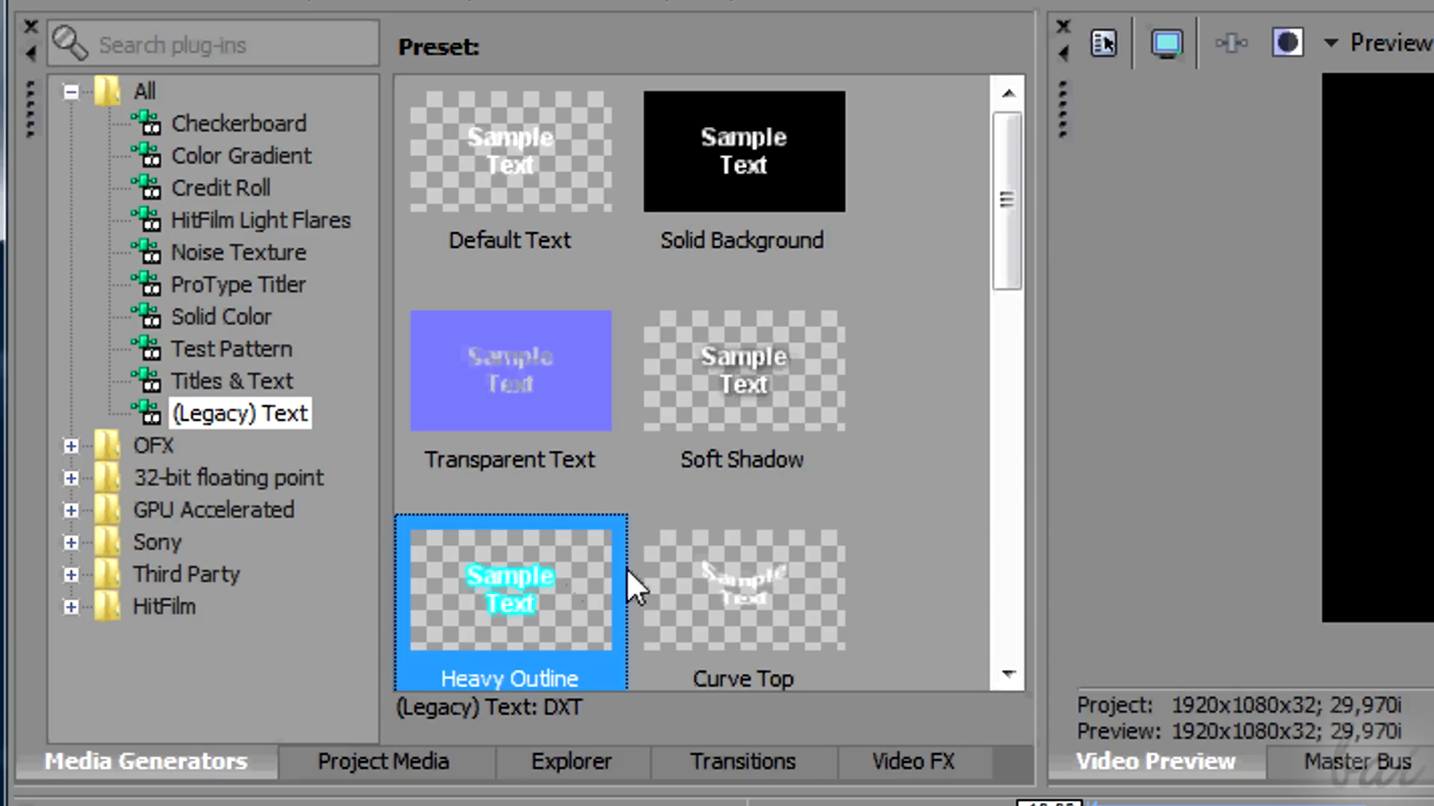
{"action": "left_click", "coordinate": [715, 582]}
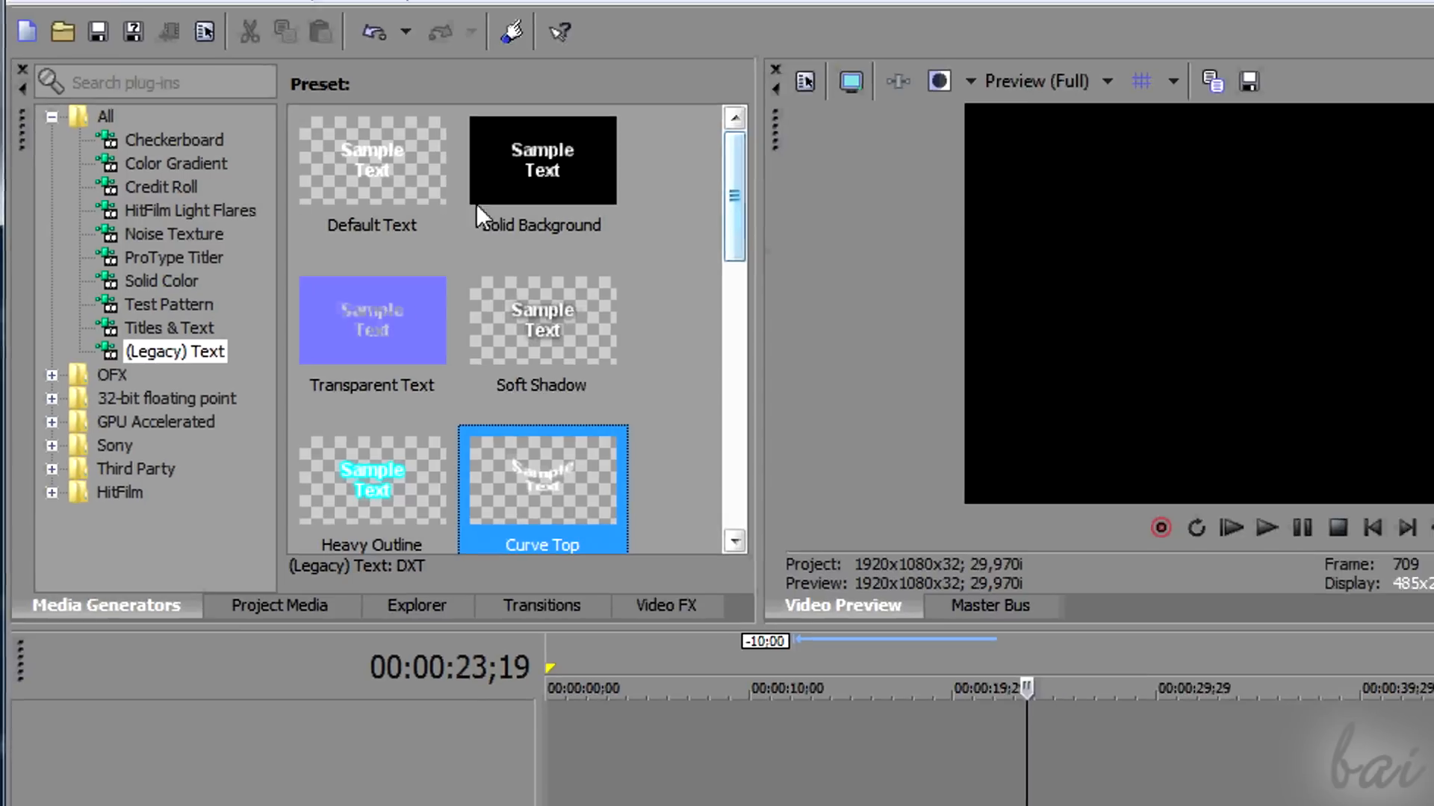
Add a Default Legacy Text clip to the track and park the playhead on it
{"action": "left_click", "coordinate": [339, 180]}
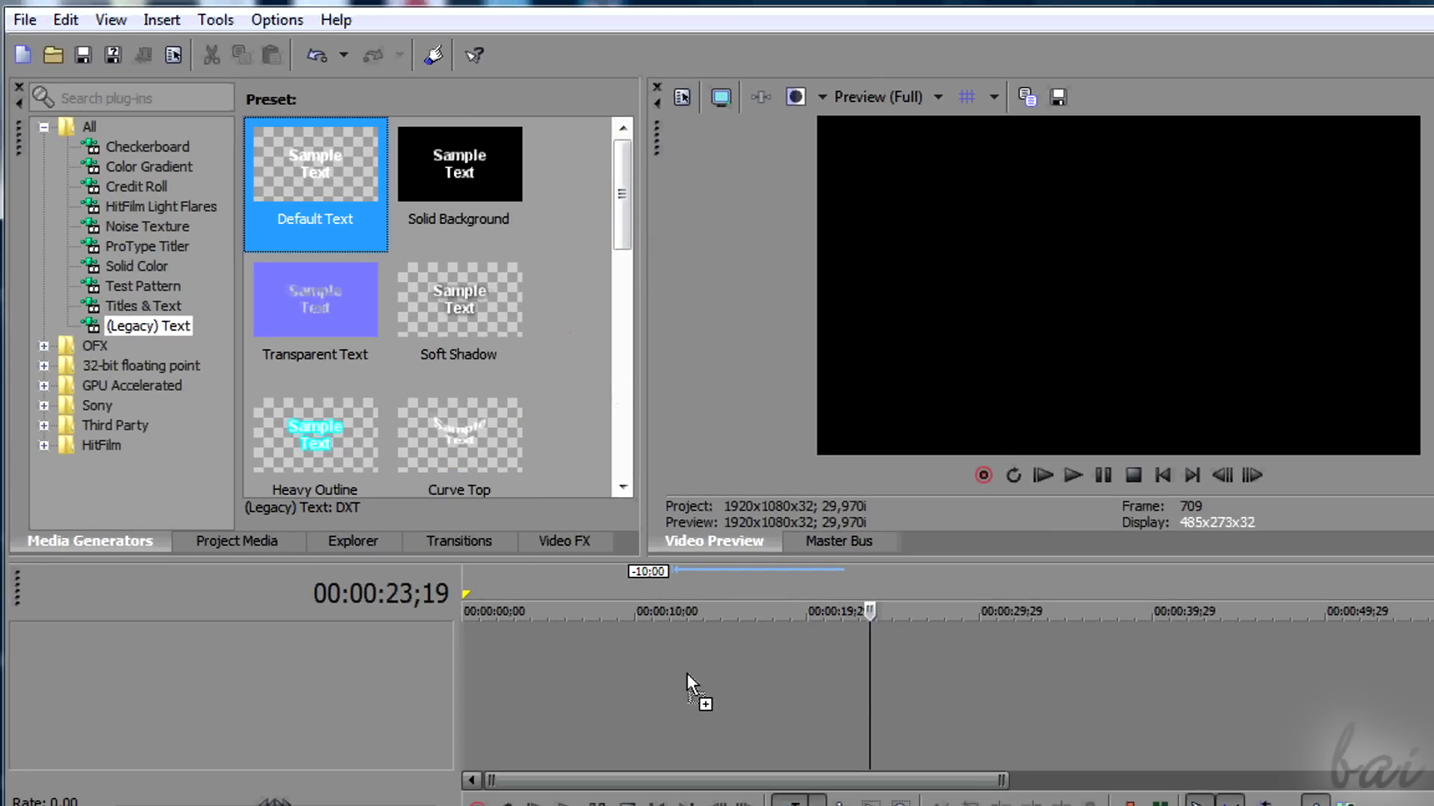
{"action": "left_click_drag", "start_coordinate": [688, 674], "coordinate": [605, 654]}
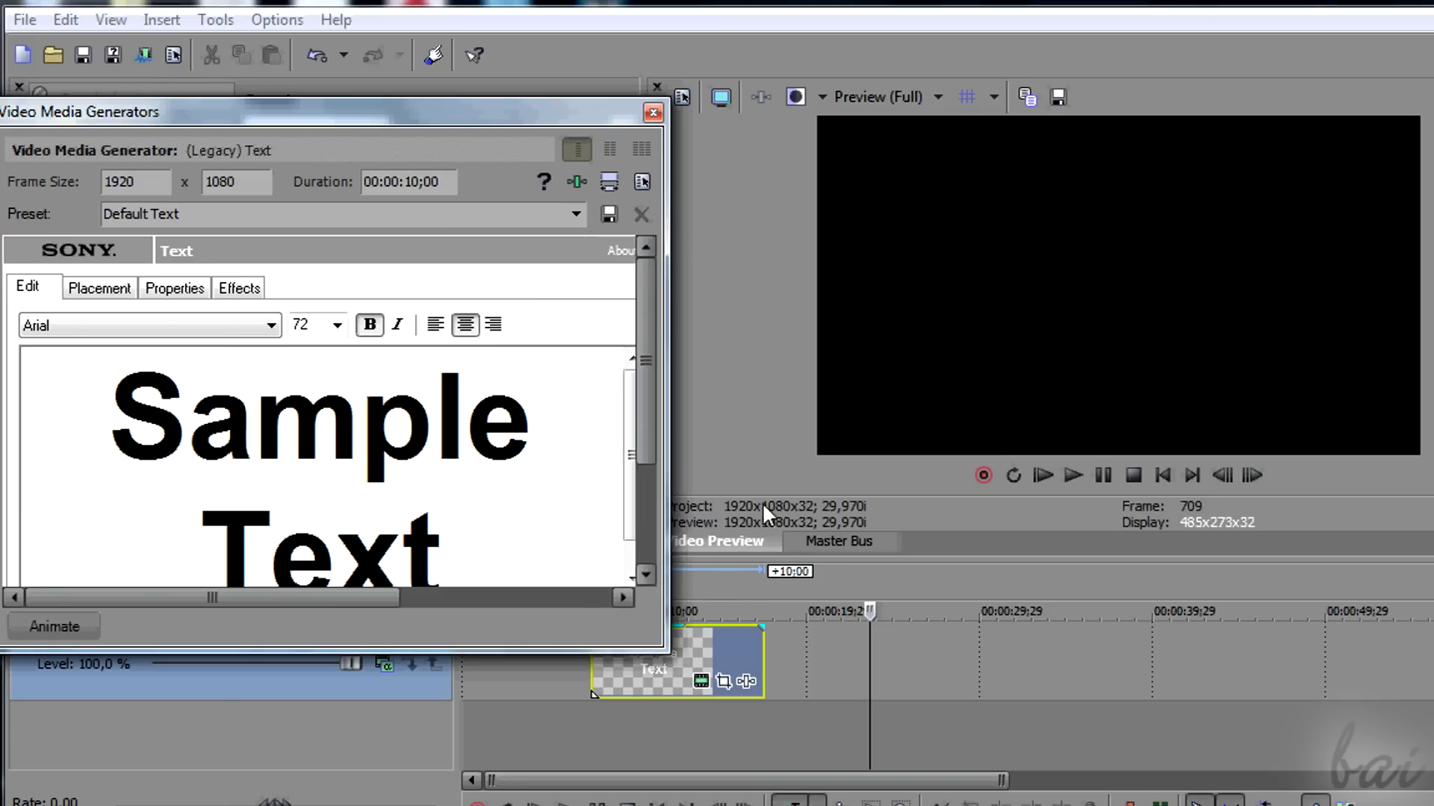
{"action": "left_click", "coordinate": [729, 579]}
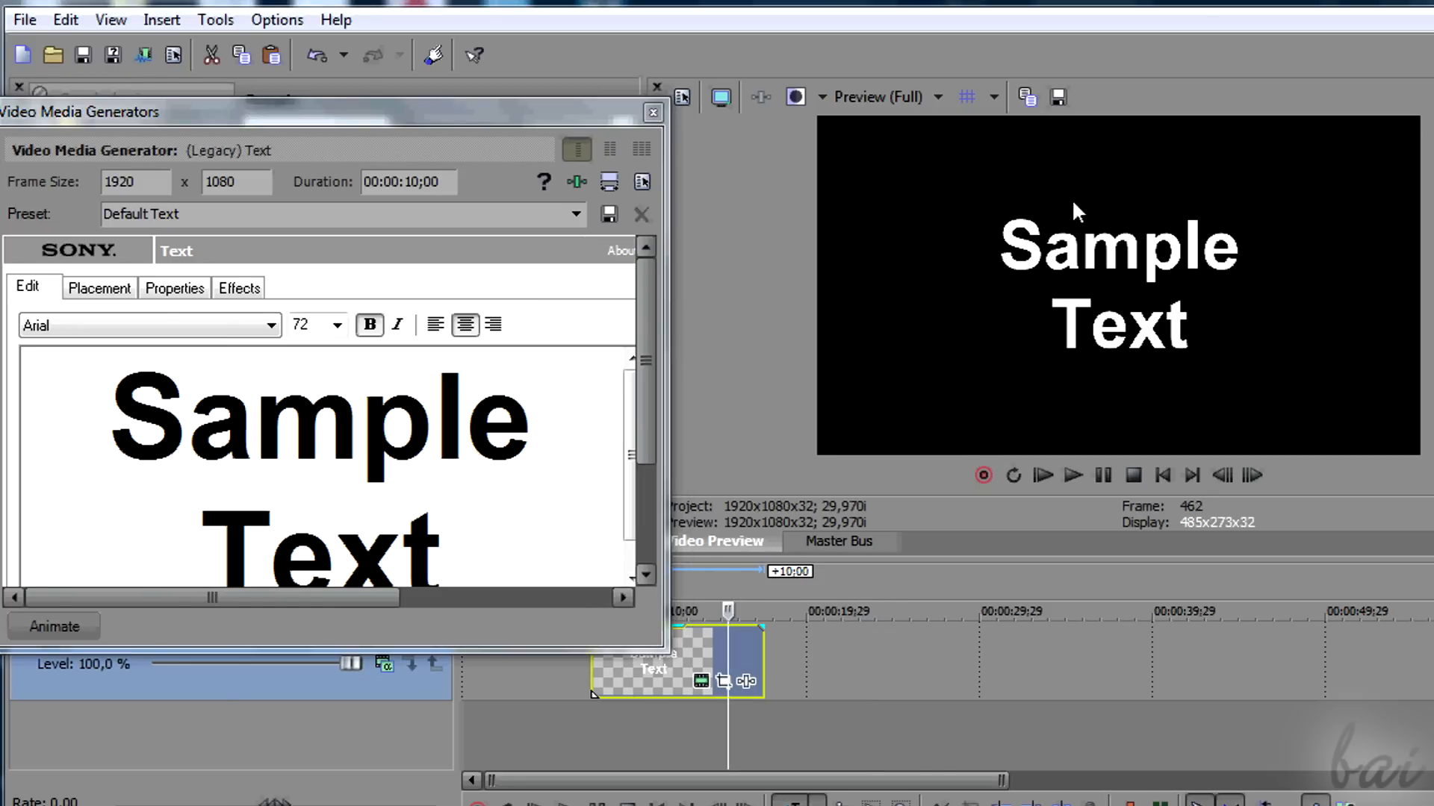
Set the sample text's font to Berlin Sans FB at size 72
{"action": "left_click_drag", "start_coordinate": [496, 370], "coordinate": [429, 257]}
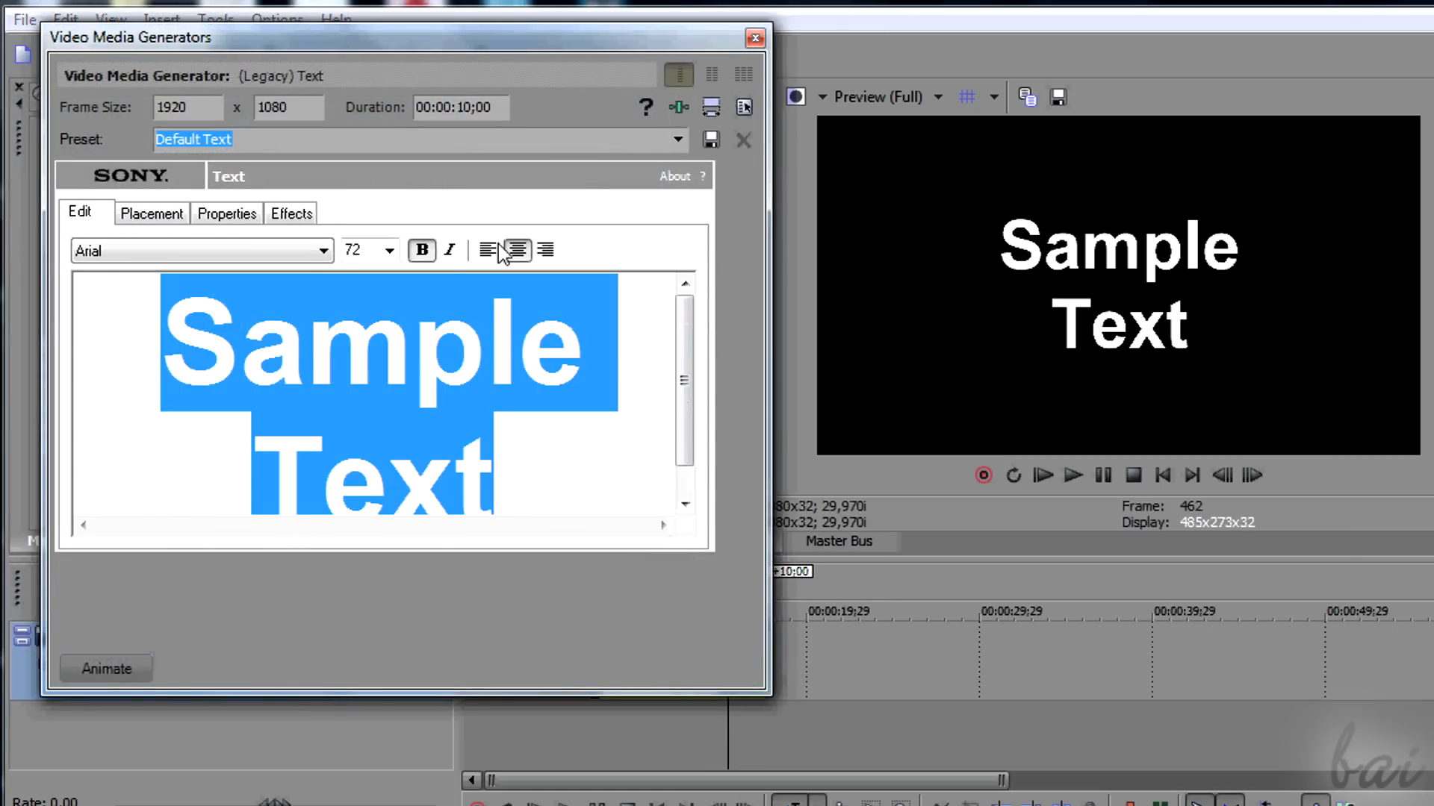
{"action": "left_click", "coordinate": [324, 250]}
{"action": "left_click", "coordinate": [157, 499]}
{"action": "left_click", "coordinate": [325, 249]}
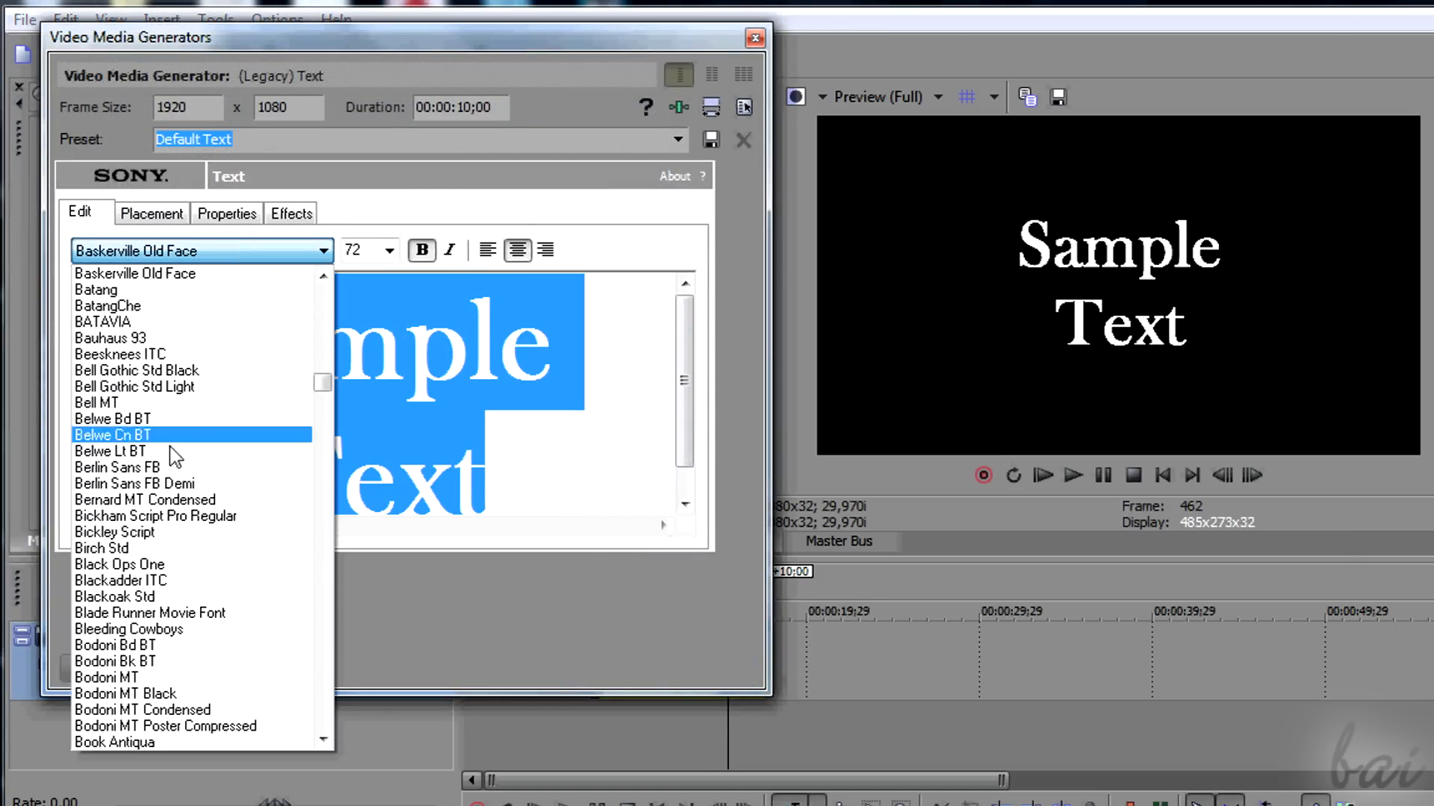
{"action": "left_click", "coordinate": [166, 469]}
{"action": "left_click", "coordinate": [388, 250]}
{"action": "left_click", "coordinate": [370, 421]}
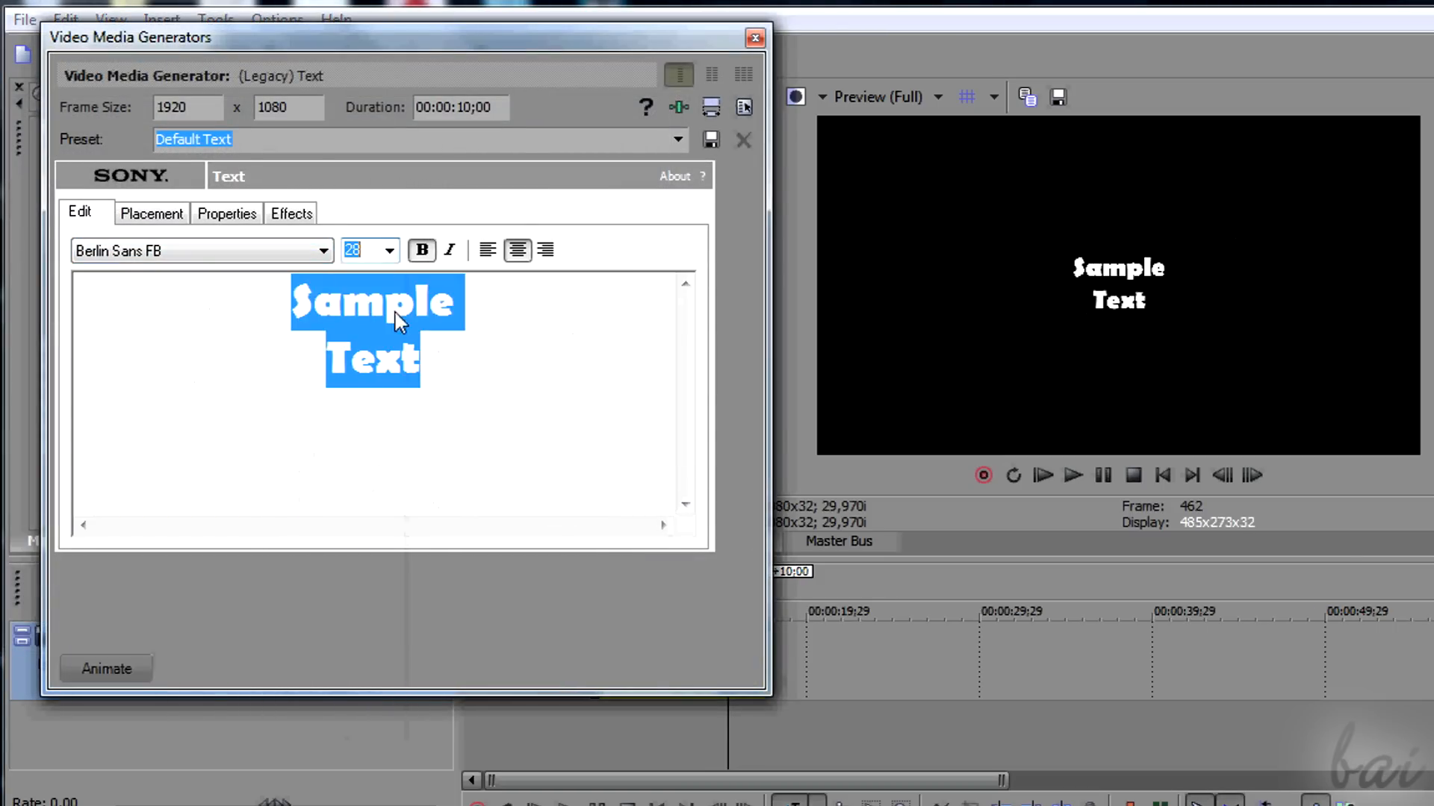
{"action": "left_click", "coordinate": [389, 250]}
{"action": "left_click", "coordinate": [385, 452]}
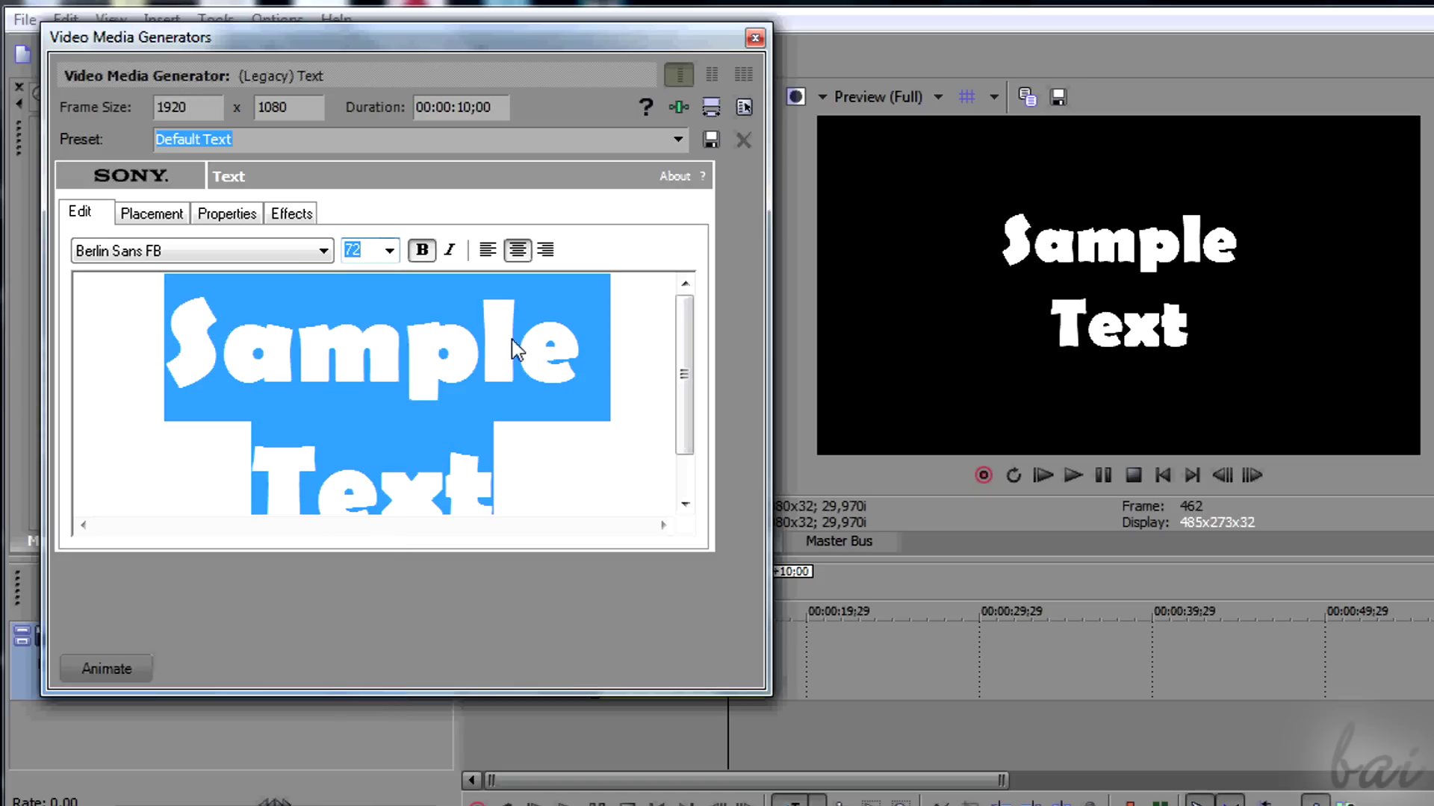
Make the text neither bold nor italic and right-align it
{"action": "left_click", "coordinate": [423, 250]}
{"action": "left_click", "coordinate": [446, 250]}
{"action": "left_click", "coordinate": [422, 250]}
{"action": "left_click", "coordinate": [546, 250]}
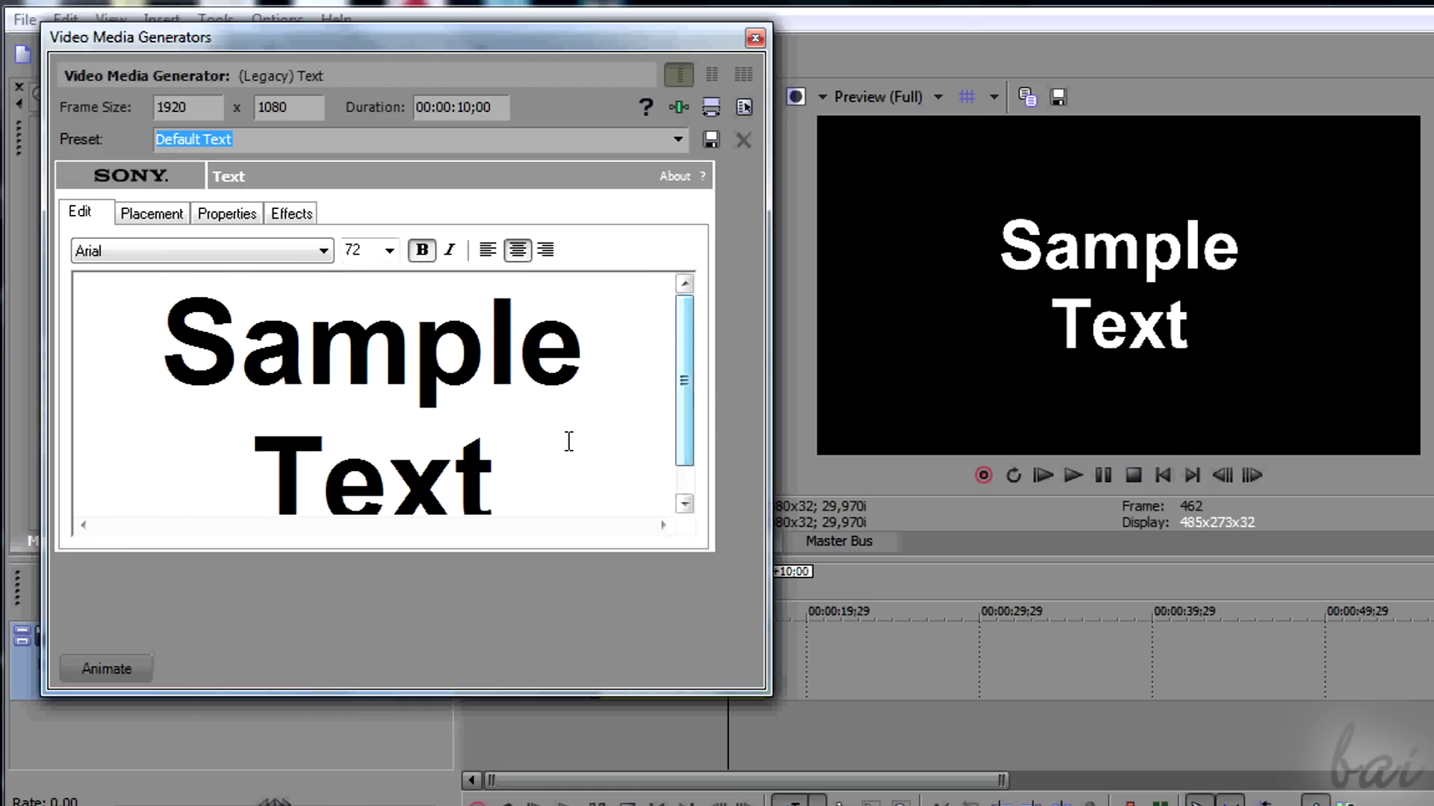
{"action": "left_click", "coordinate": [568, 442]}
{"action": "left_click_drag", "start_coordinate": [628, 359], "coordinate": [174, 341]}
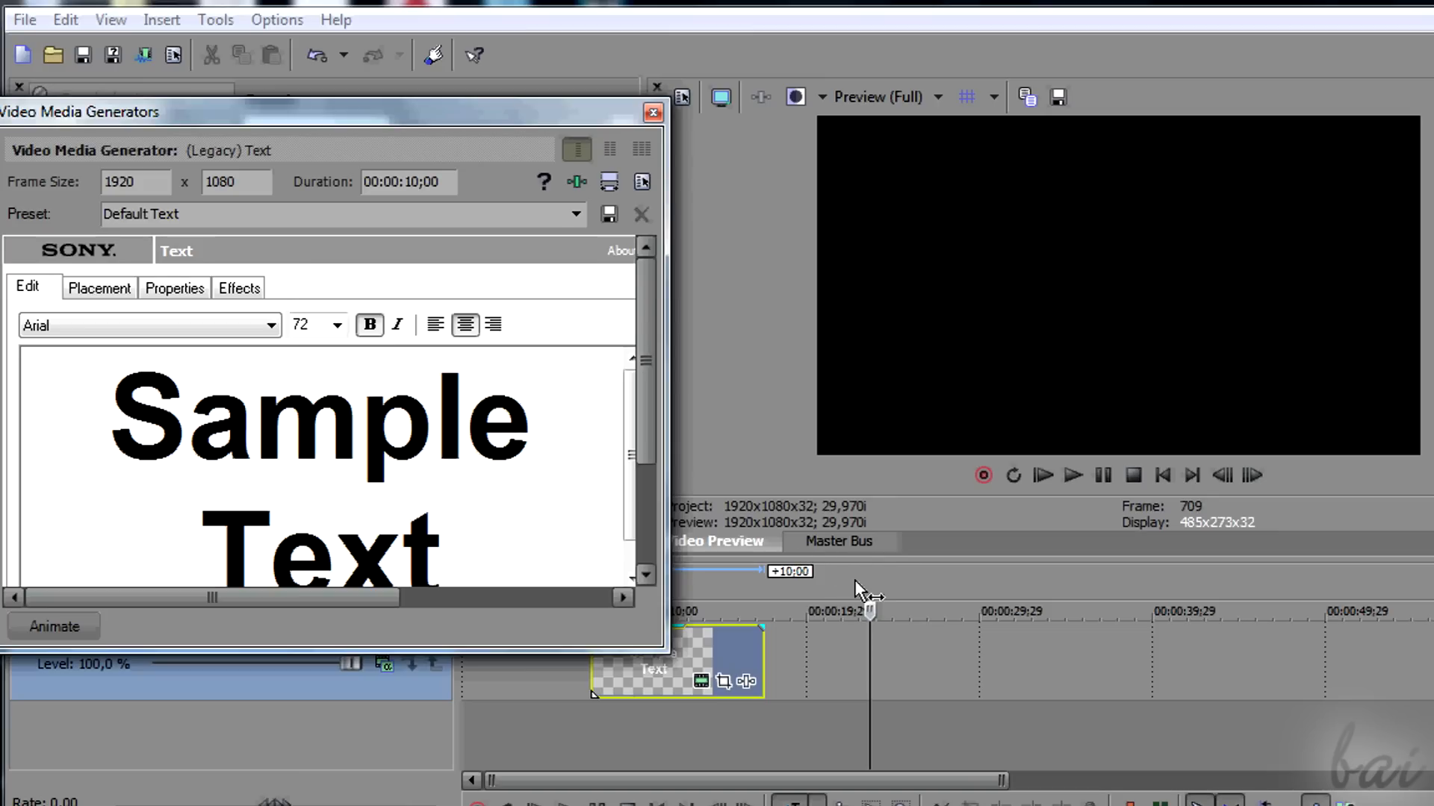
{"action": "left_click", "coordinate": [728, 579]}
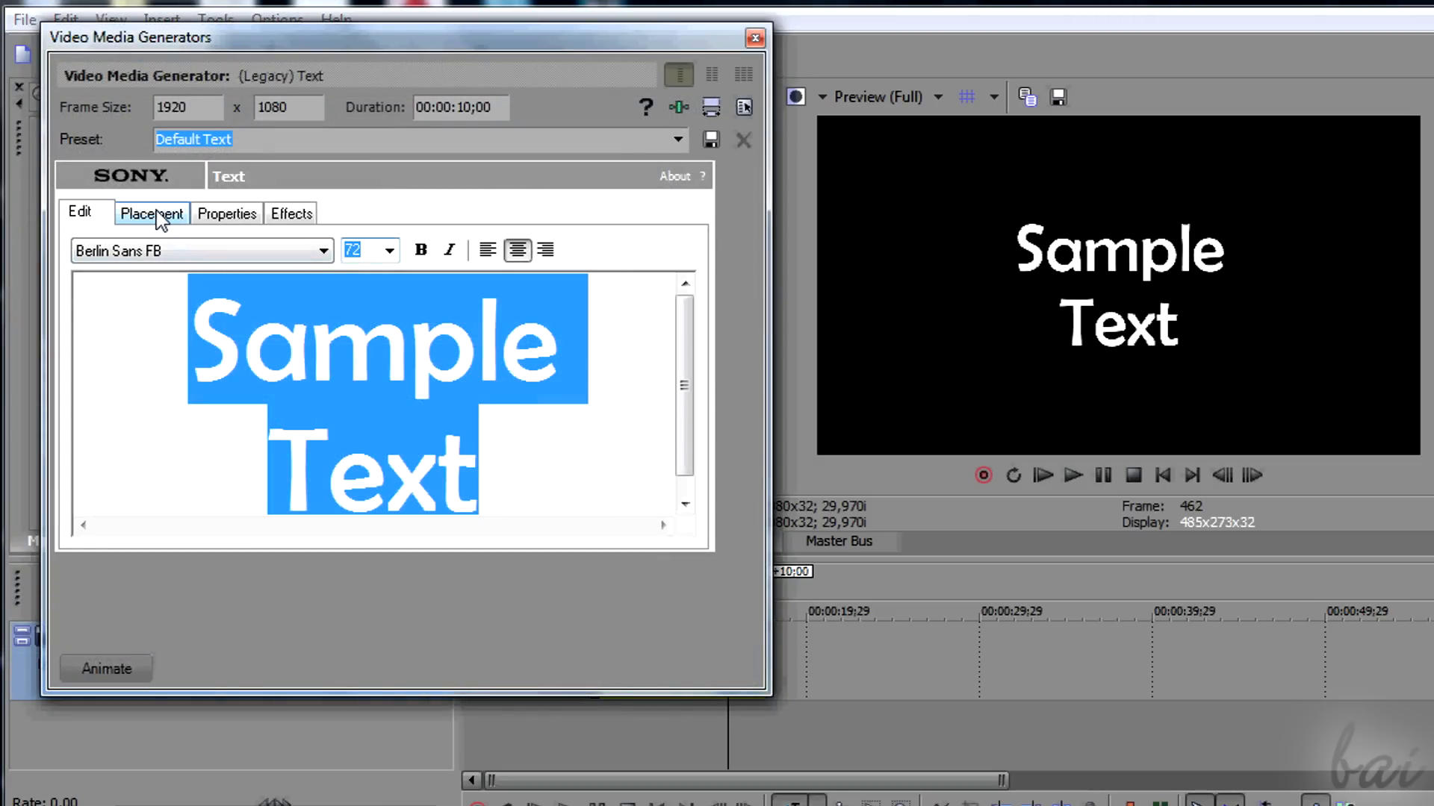
Move the text up and to the left in the Placement settings
{"action": "left_click", "coordinate": [151, 215]}
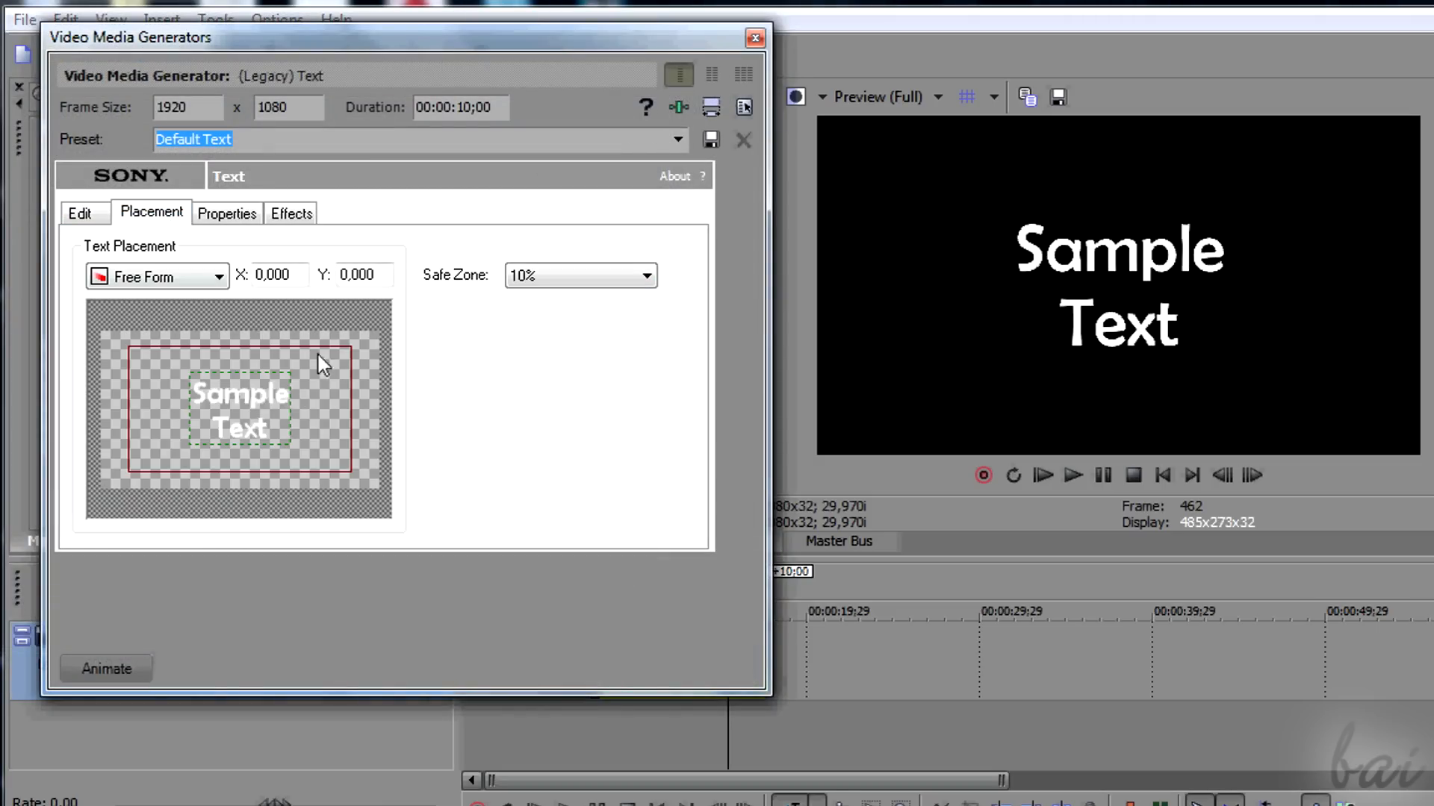
{"action": "mouse_move", "coordinate": [275, 387]}
{"action": "left_mouse_down"}
{"action": "mouse_move", "coordinate": [182, 345]}
{"action": "mouse_move", "coordinate": [168, 415]}
{"action": "mouse_move", "coordinate": [327, 374]}
{"action": "mouse_move", "coordinate": [289, 386]}
{"action": "mouse_move", "coordinate": [188, 336]}
{"action": "mouse_move", "coordinate": [206, 375]}
{"action": "mouse_move", "coordinate": [269, 411]}
{"action": "left_mouse_up"}
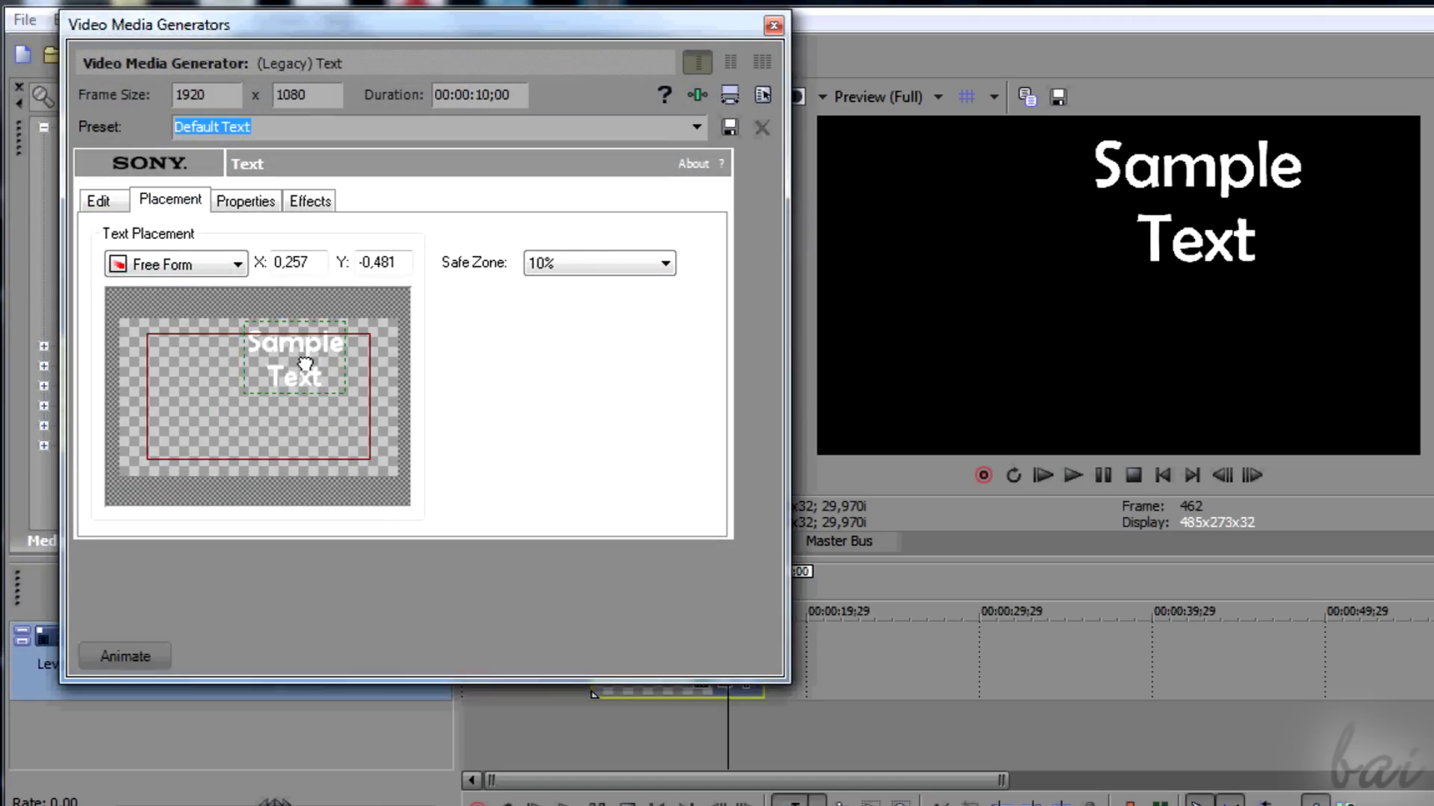
In Properties, try orange text and a green background, then make the text red and test its alpha
{"action": "left_click", "coordinate": [259, 205]}
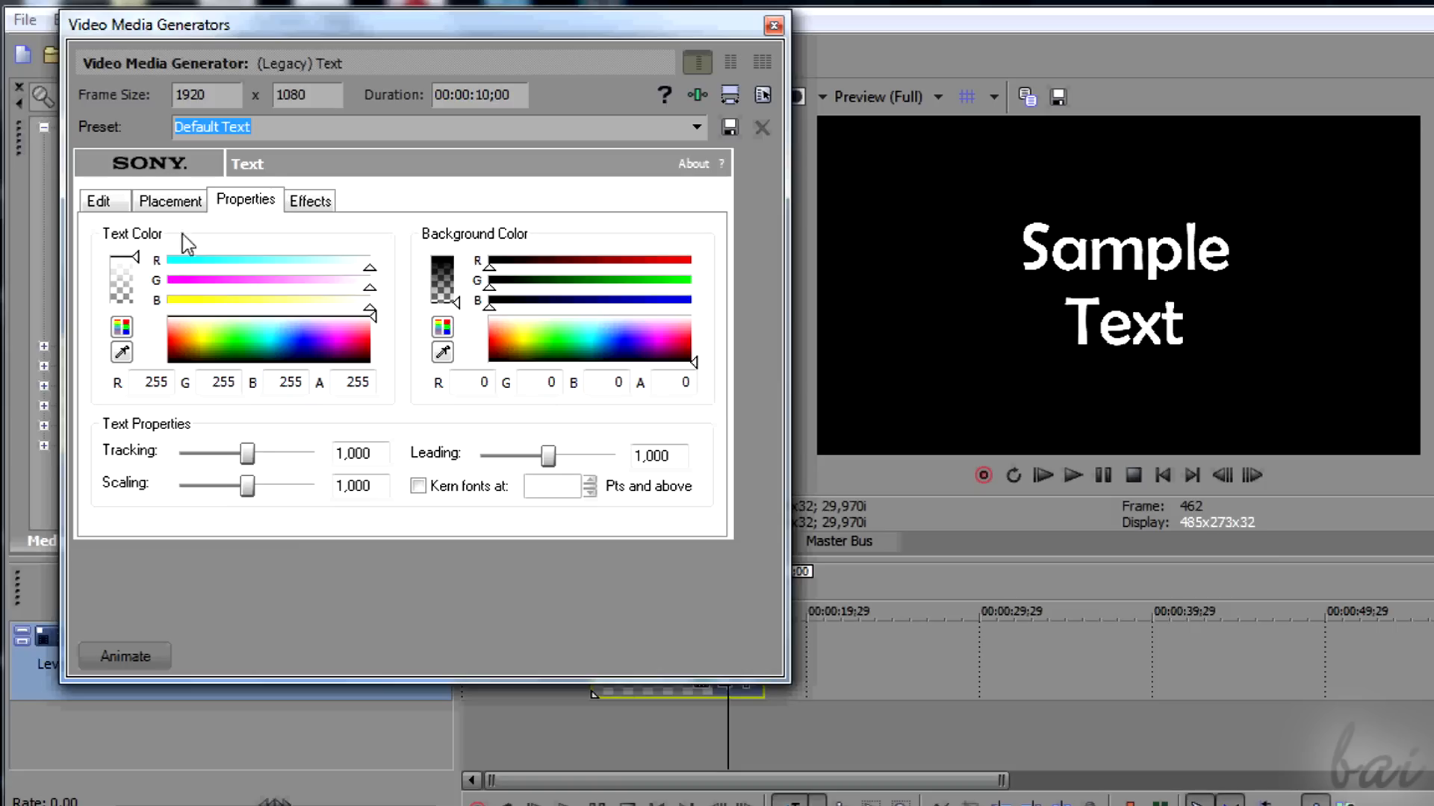
{"action": "mouse_move", "coordinate": [220, 348]}
{"action": "left_mouse_down"}
{"action": "mouse_move", "coordinate": [332, 336]}
{"action": "mouse_move", "coordinate": [191, 332]}
{"action": "left_mouse_up"}
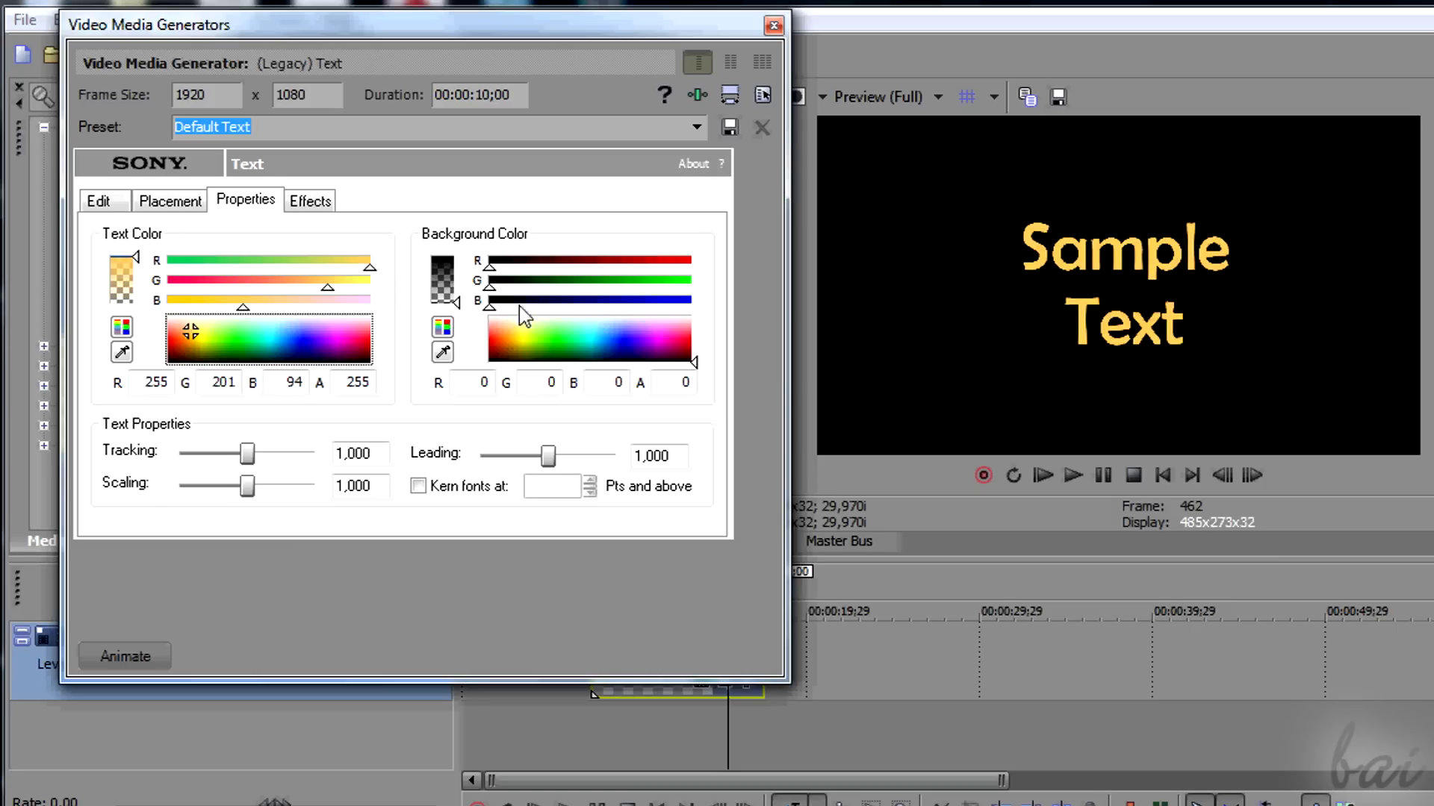
{"action": "mouse_move", "coordinate": [664, 361]}
{"action": "left_mouse_down"}
{"action": "mouse_move", "coordinate": [649, 335]}
{"action": "mouse_move", "coordinate": [545, 333]}
{"action": "left_mouse_up"}
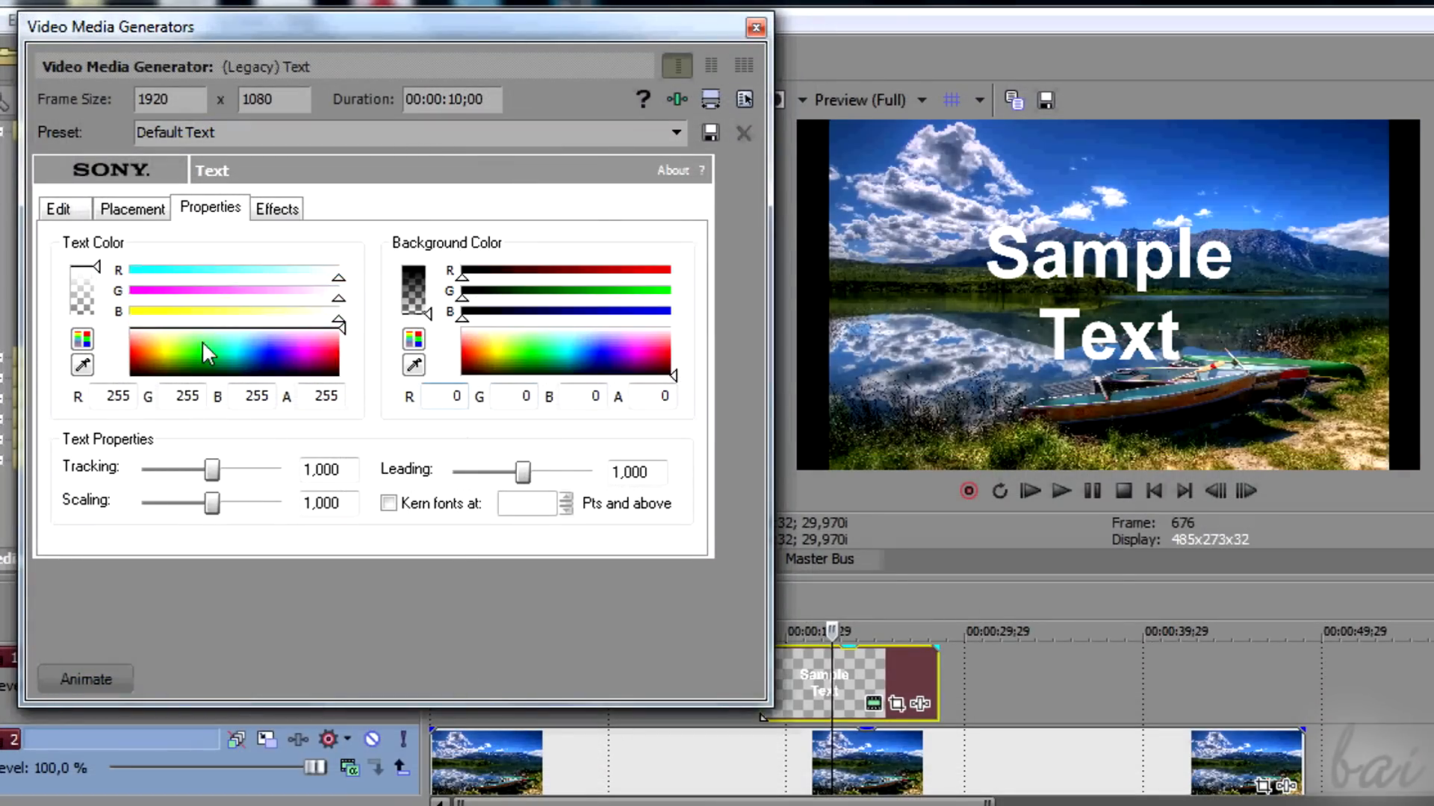
{"action": "left_click_drag", "start_coordinate": [166, 345], "coordinate": [126, 364]}
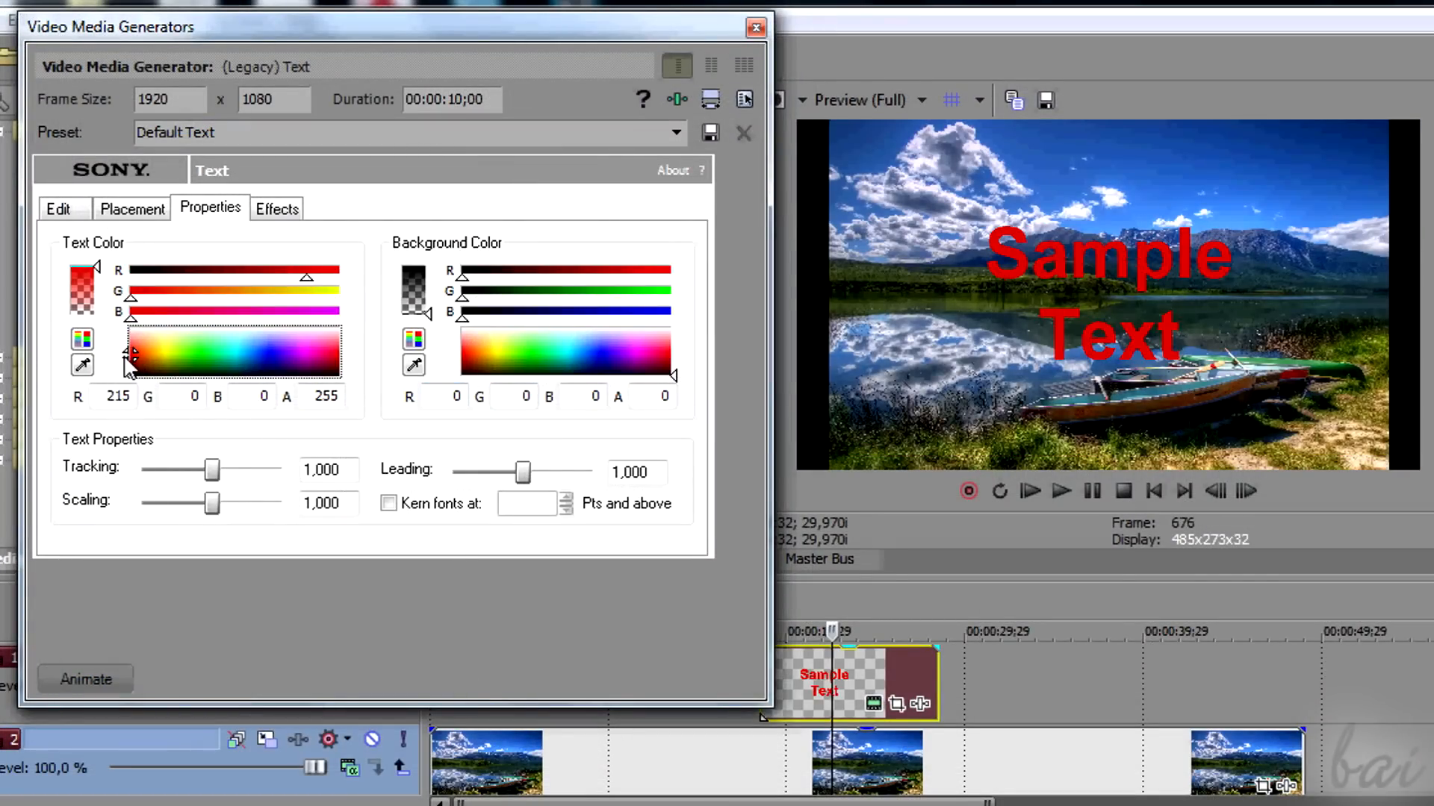
{"action": "left_click", "coordinate": [97, 268]}
{"action": "left_click_drag", "start_coordinate": [103, 295], "coordinate": [103, 326]}
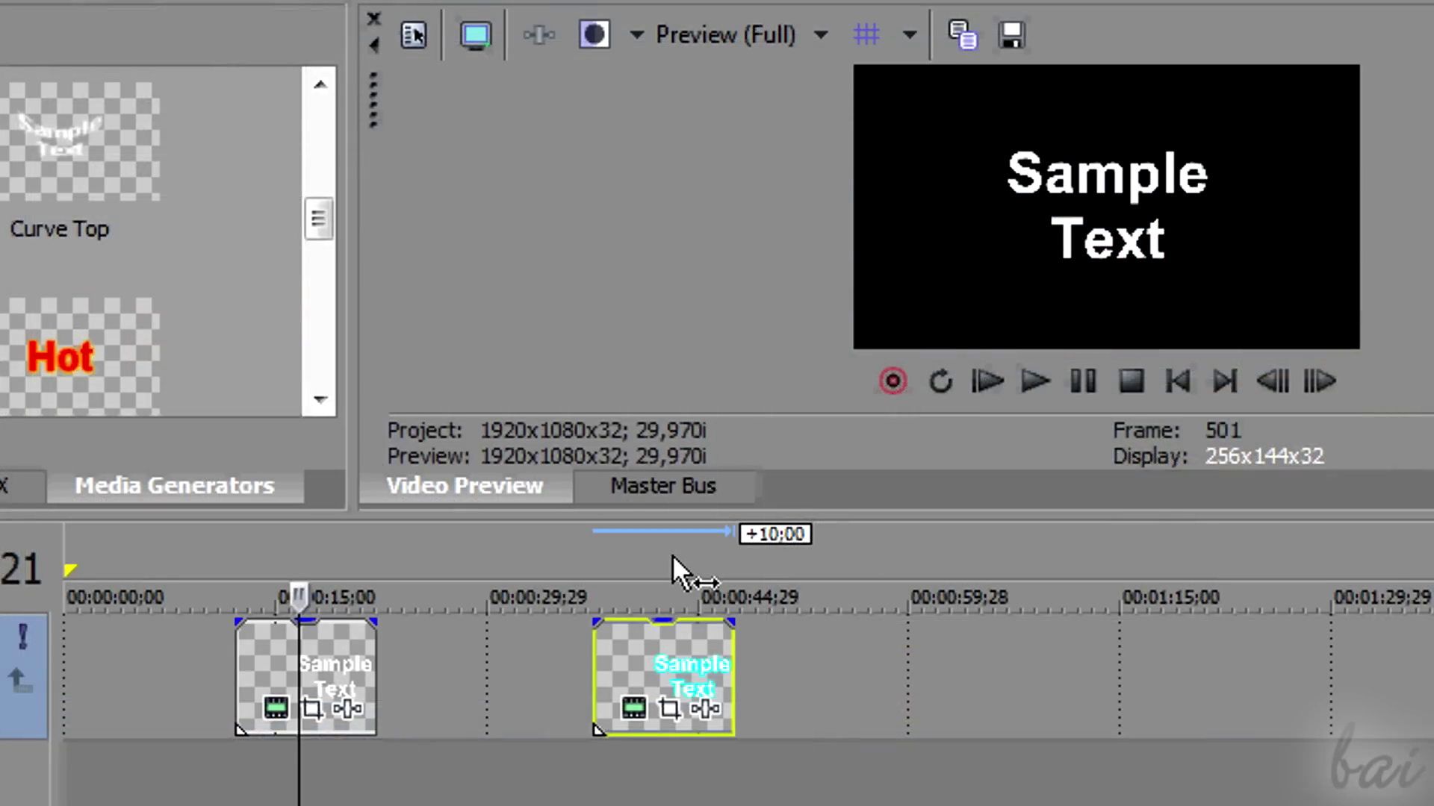
Compare the white and cyan title clips and sample a grey from the screen as text colour
{"action": "left_click", "coordinate": [673, 555]}
{"action": "left_click", "coordinate": [326, 538]}
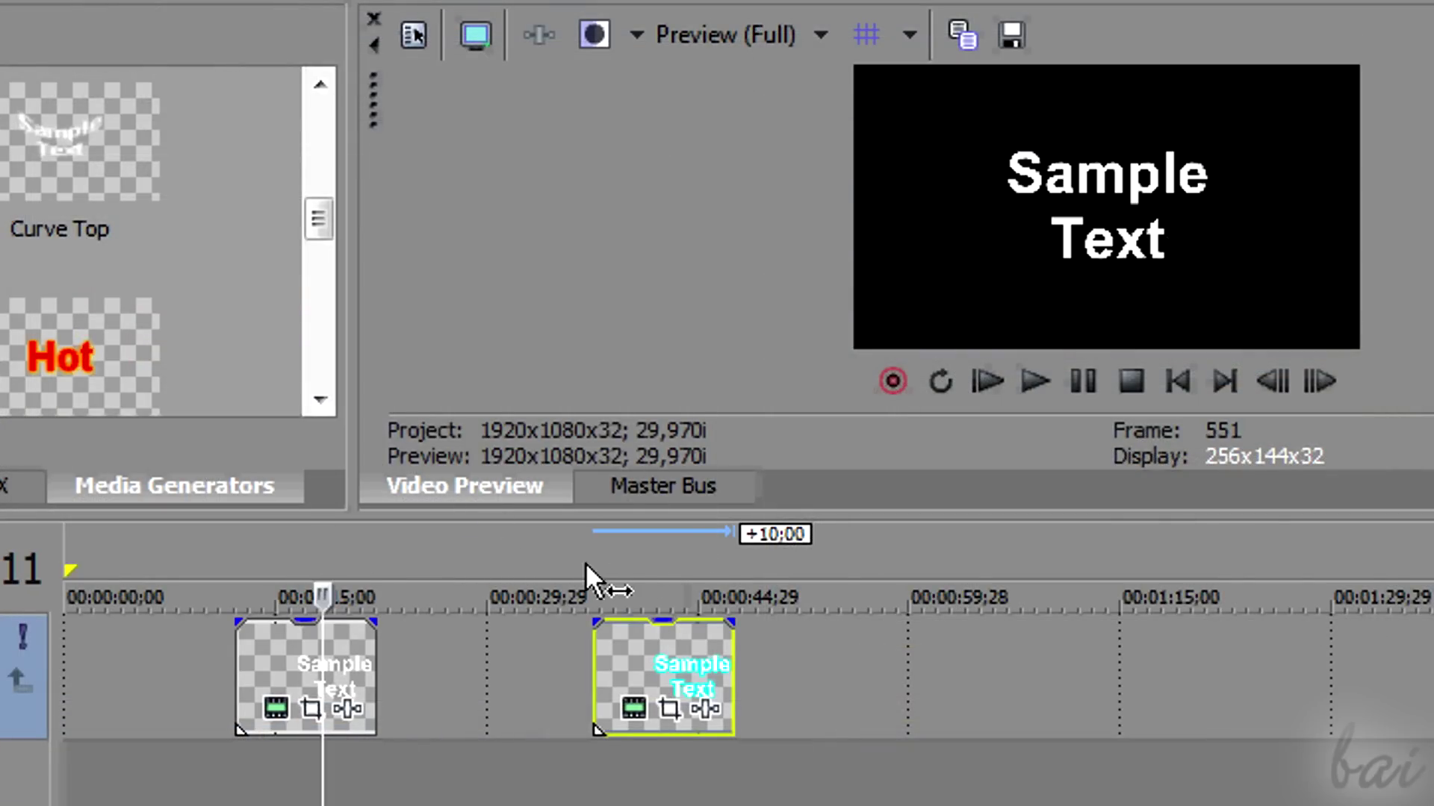
{"action": "left_click", "coordinate": [690, 554]}
{"action": "left_click", "coordinate": [294, 560]}
{"action": "left_click", "coordinate": [653, 560]}
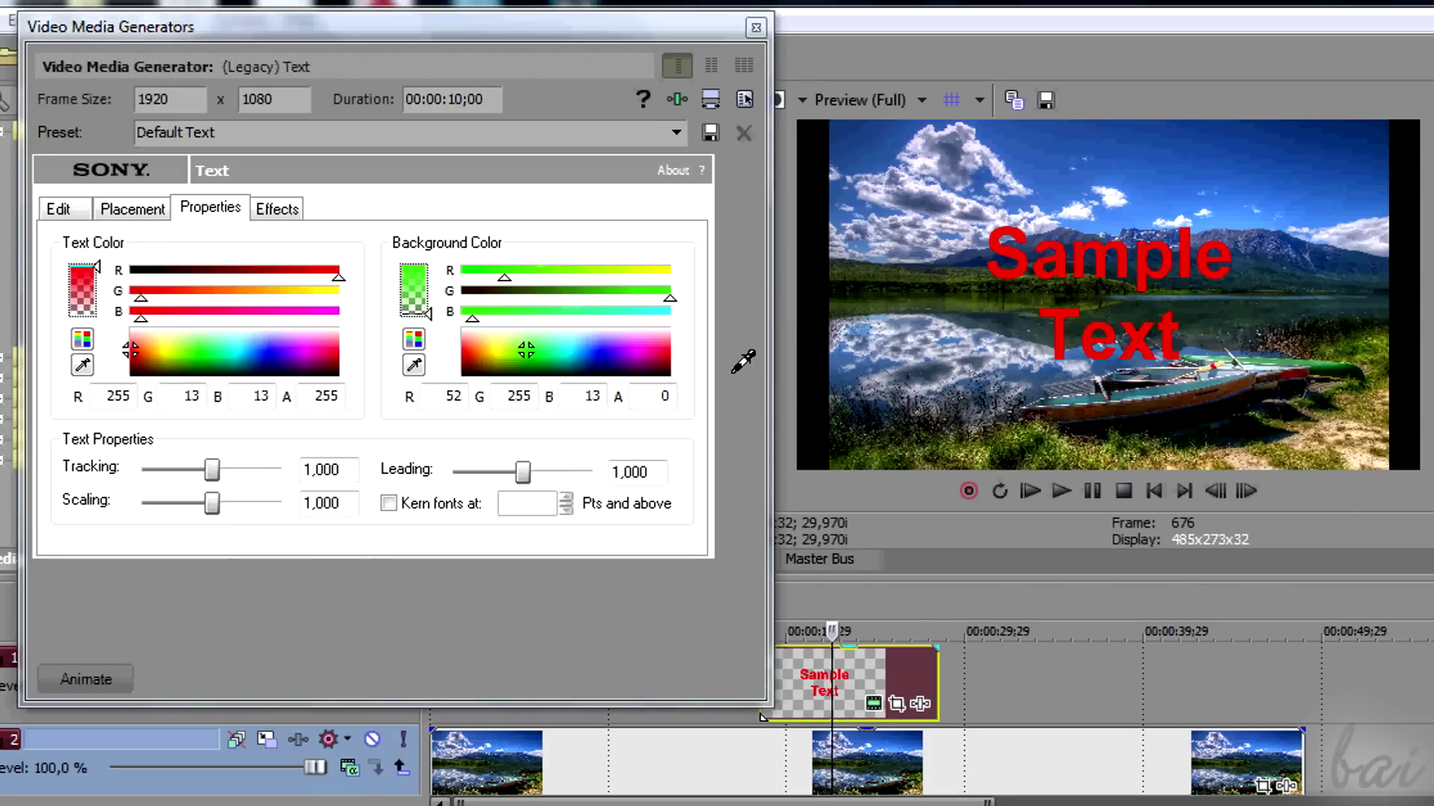
{"action": "left_click_drag", "start_coordinate": [79, 368], "coordinate": [732, 384]}
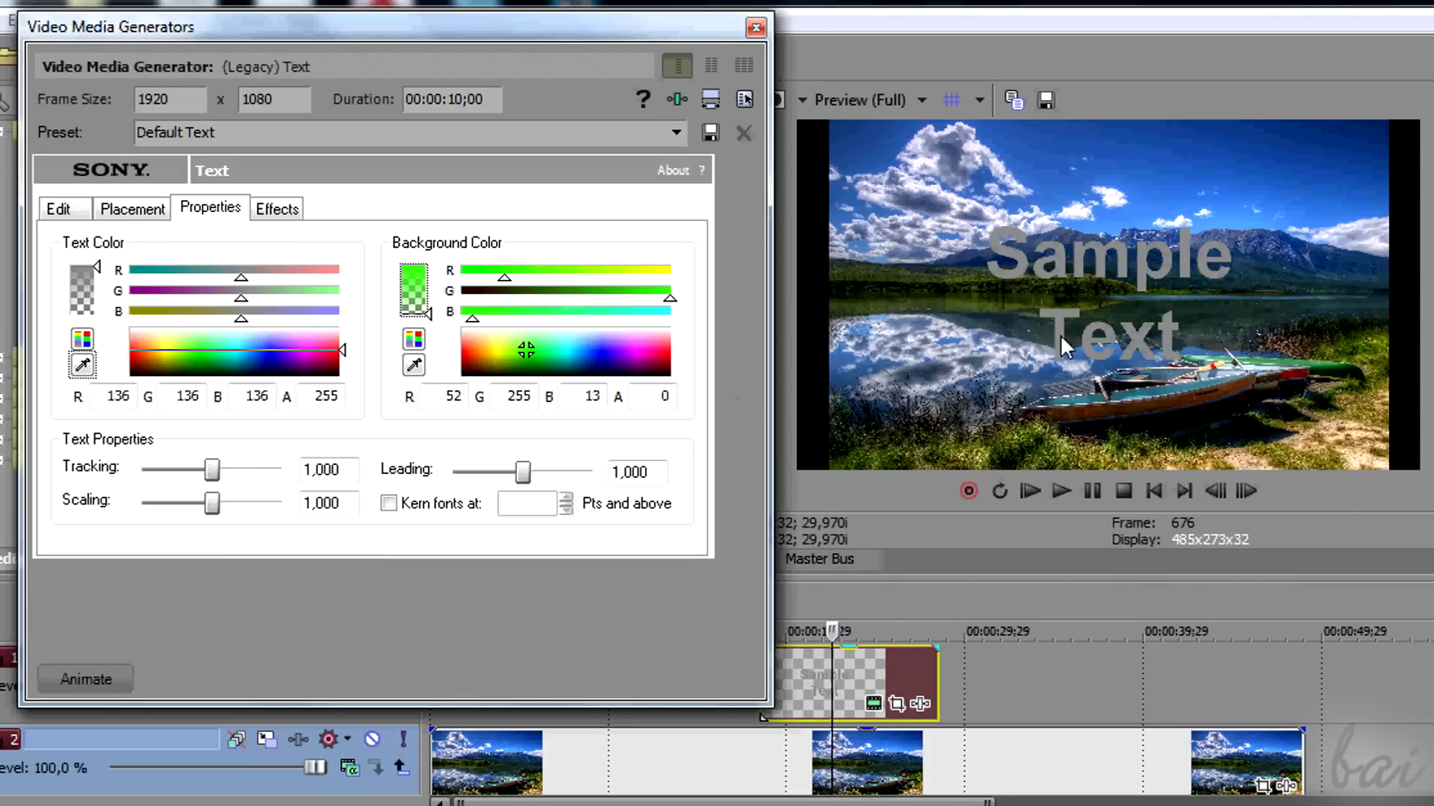
Restore the red text, test the green background's alpha and set the frame width to 1750
{"action": "left_click", "coordinate": [130, 354]}
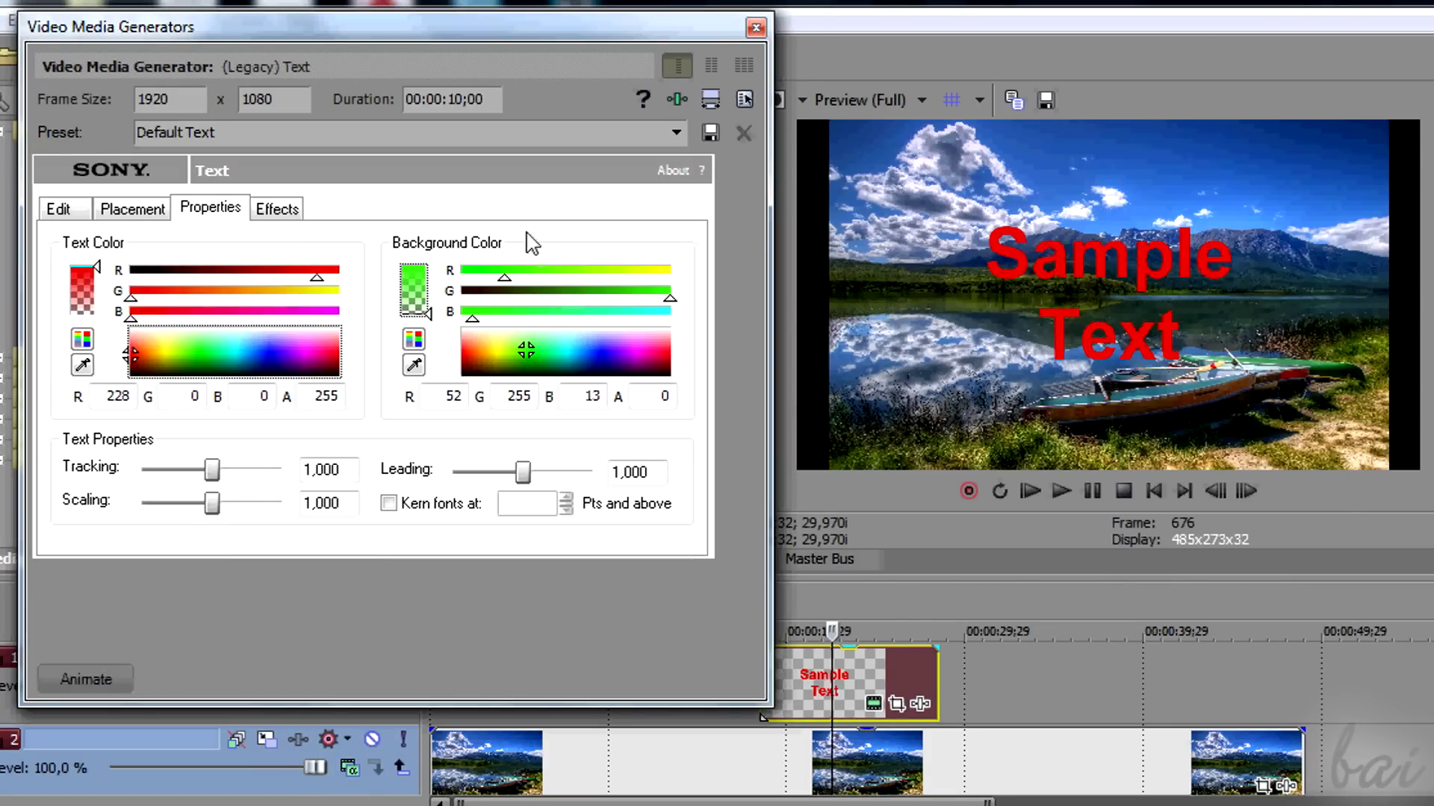
{"action": "left_click_drag", "start_coordinate": [431, 322], "coordinate": [435, 268]}
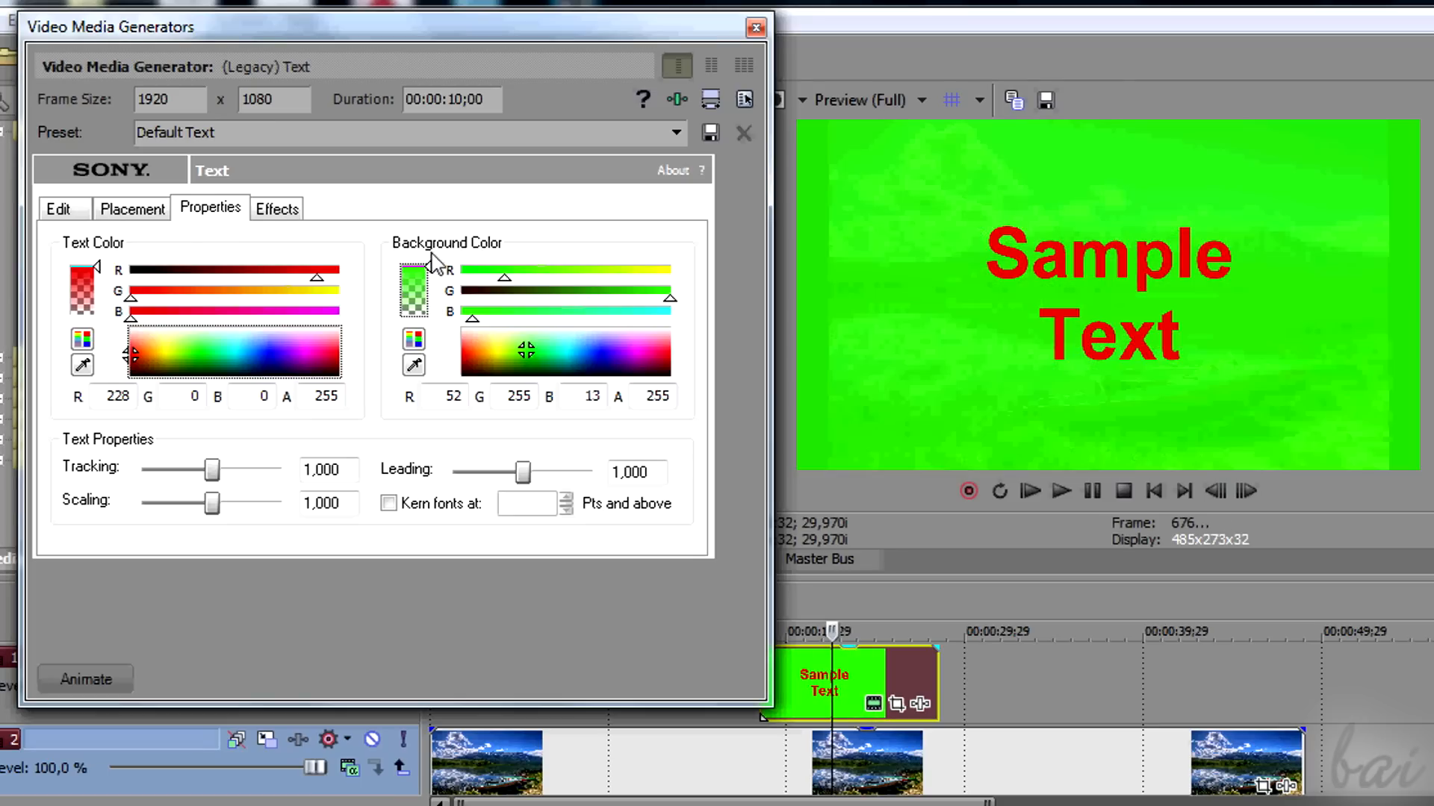
{"action": "mouse_move", "coordinate": [435, 265]}
{"action": "left_mouse_down"}
{"action": "mouse_move", "coordinate": [435, 309]}
{"action": "mouse_move", "coordinate": [431, 290]}
{"action": "left_mouse_up"}
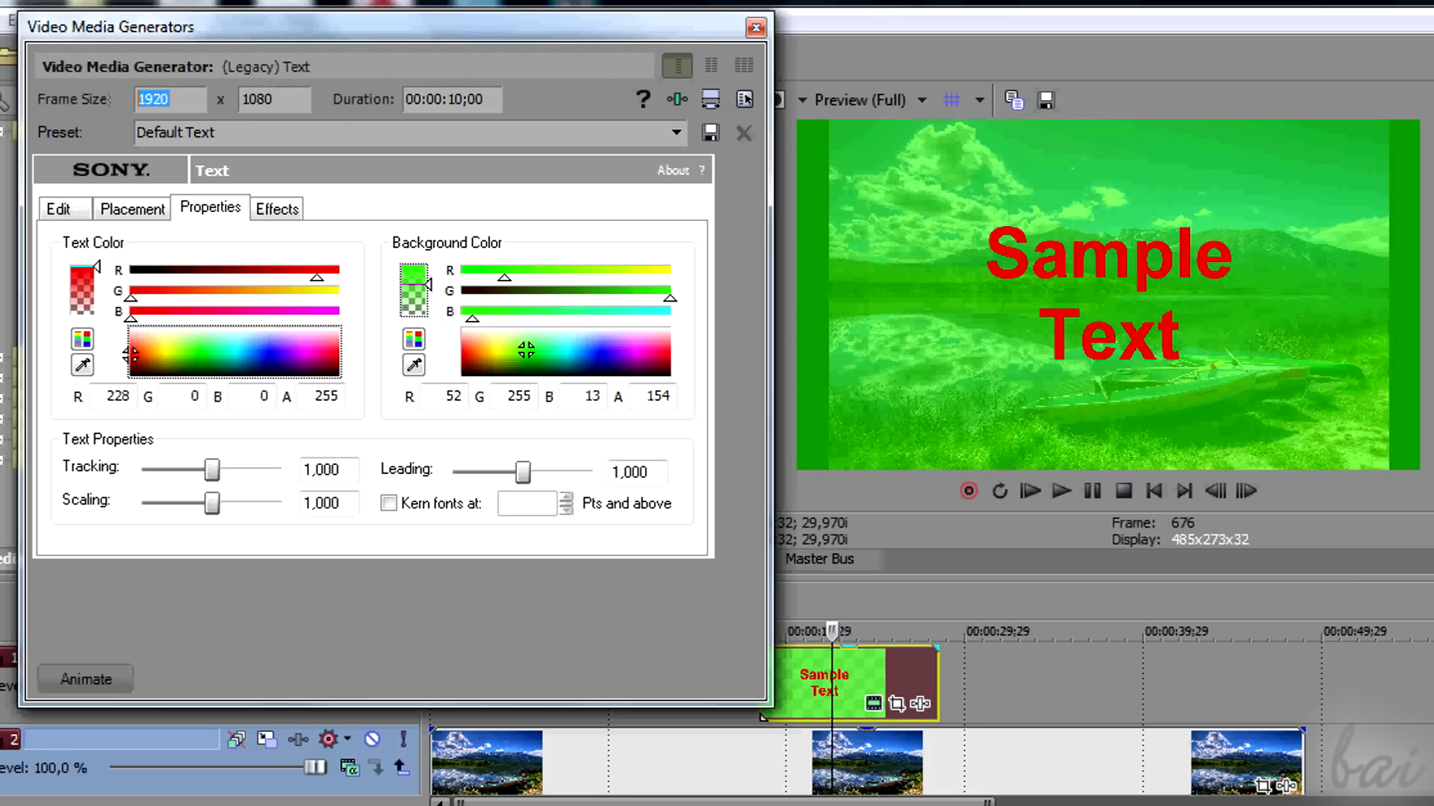
{"action": "type", "text": "1400"}
{"action": "key", "text": "Tab"}
{"action": "key", "text": "shift+Tab"}
{"action": "key", "text": "Tab"}
{"action": "key", "text": "shift+Tab"}
{"action": "type", "text": "1750"}
{"action": "key", "text": "Tab"}
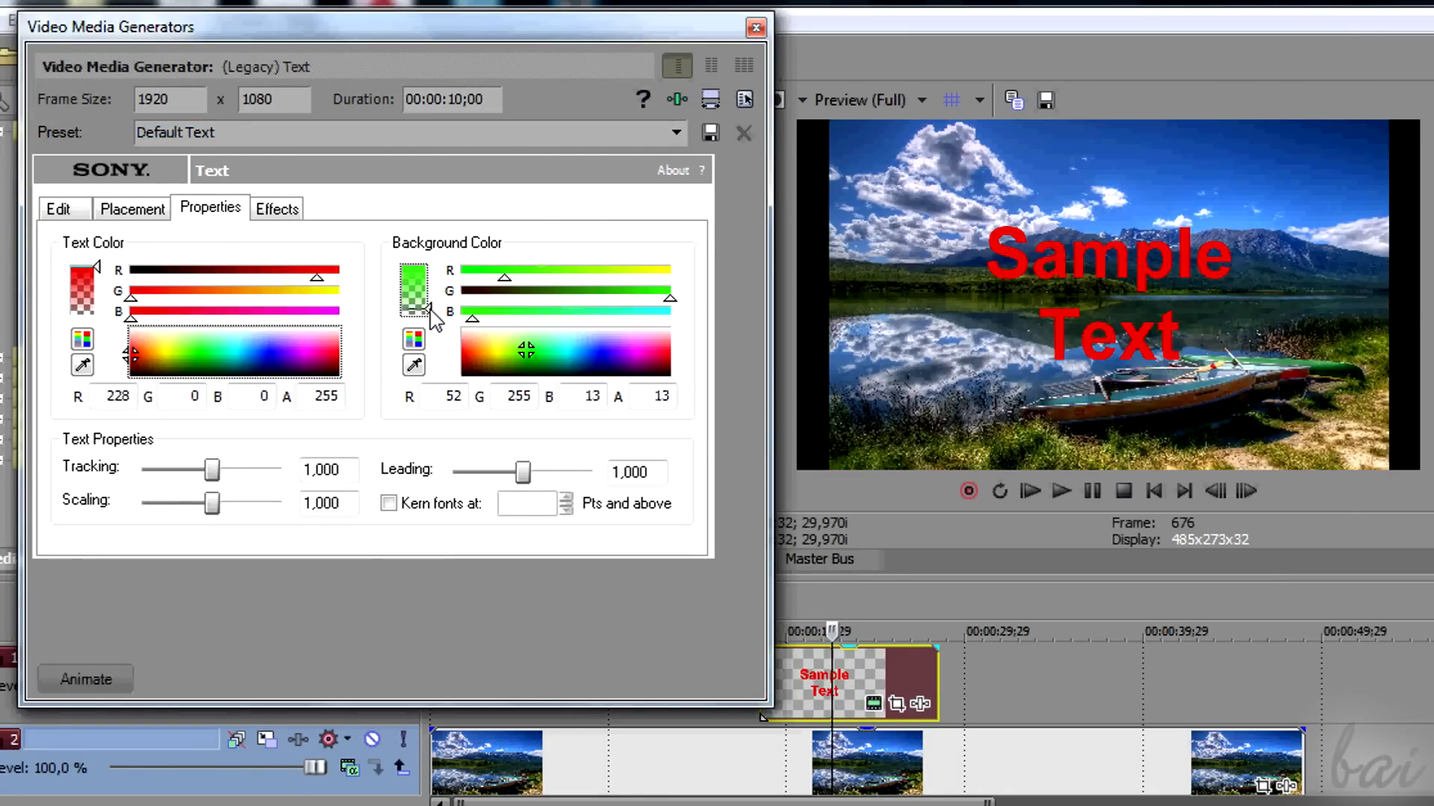
Remove the green background tint entirely and tighten the spacing between the two text lines
{"action": "left_click_drag", "start_coordinate": [435, 320], "coordinate": [434, 260]}
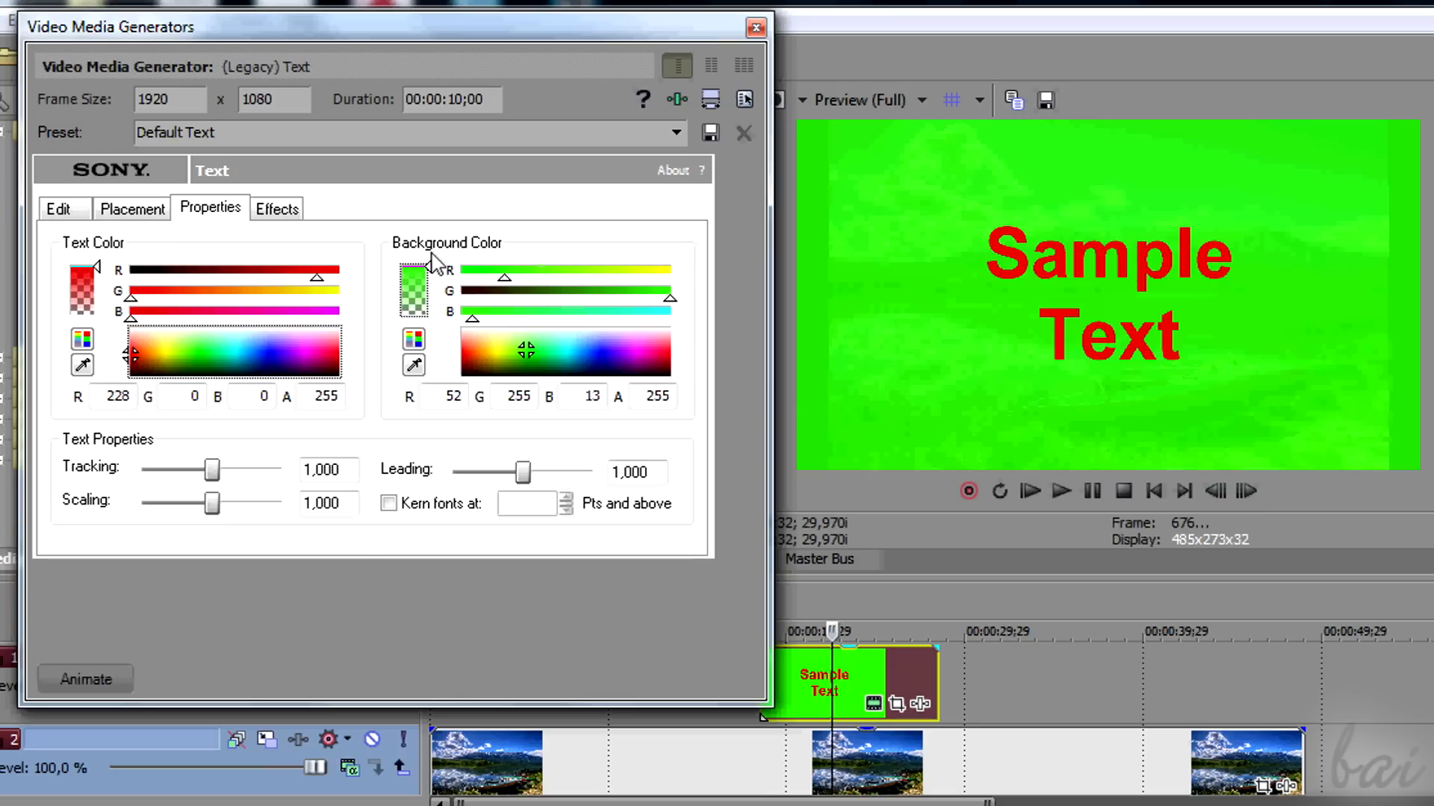
{"action": "left_click_drag", "start_coordinate": [434, 285], "coordinate": [437, 336]}
{"action": "mouse_move", "coordinate": [211, 472]}
{"action": "left_mouse_down"}
{"action": "mouse_move", "coordinate": [247, 474]}
{"action": "mouse_move", "coordinate": [217, 474]}
{"action": "mouse_move", "coordinate": [233, 473]}
{"action": "mouse_move", "coordinate": [183, 506]}
{"action": "mouse_move", "coordinate": [225, 508]}
{"action": "left_mouse_up"}
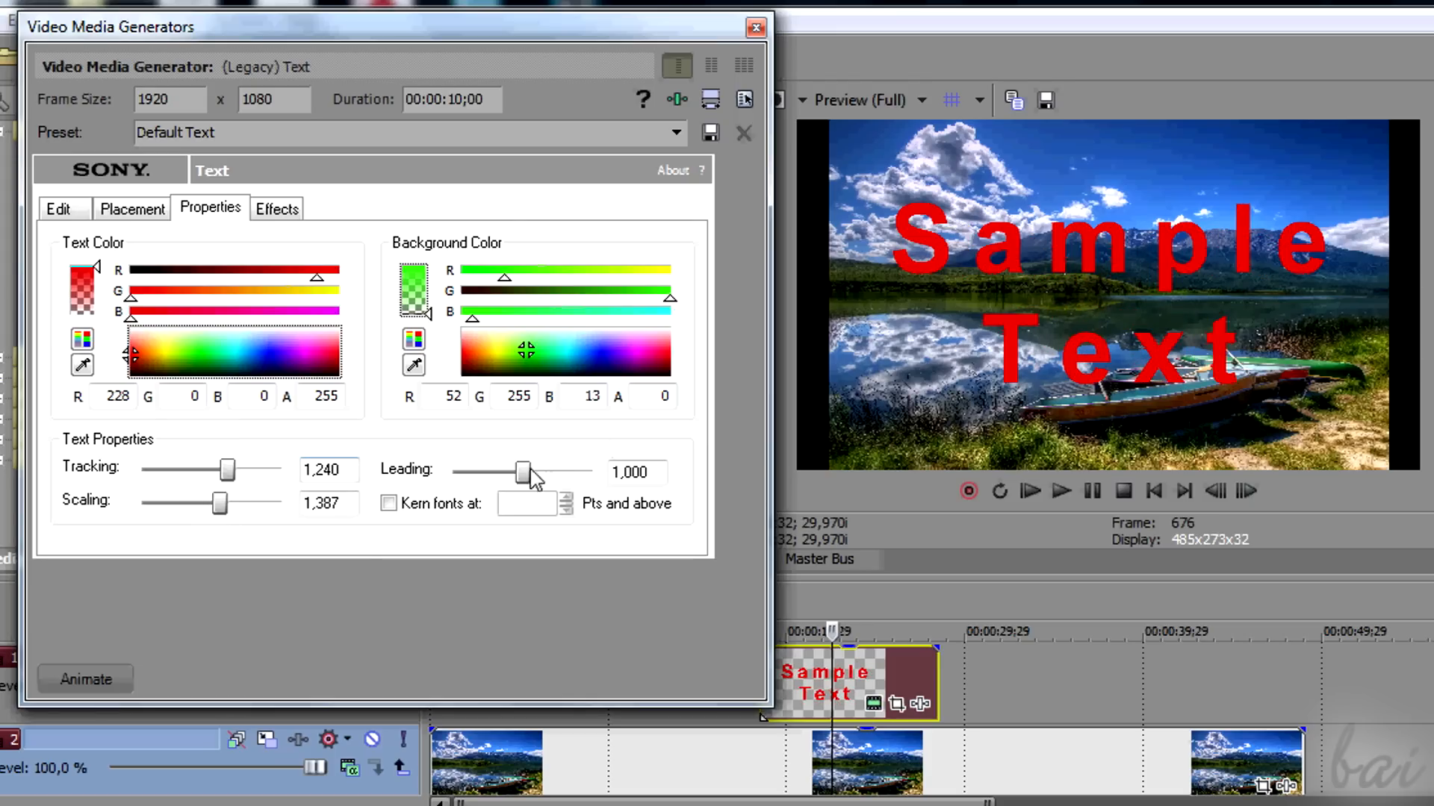
{"action": "mouse_move", "coordinate": [529, 479]}
{"action": "left_mouse_down"}
{"action": "mouse_move", "coordinate": [498, 484]}
{"action": "mouse_move", "coordinate": [529, 482]}
{"action": "left_mouse_up"}
In Effects, turn off the outline and shearing, then add a feathered drop shadow offset to the right
{"action": "left_click", "coordinate": [277, 208]}
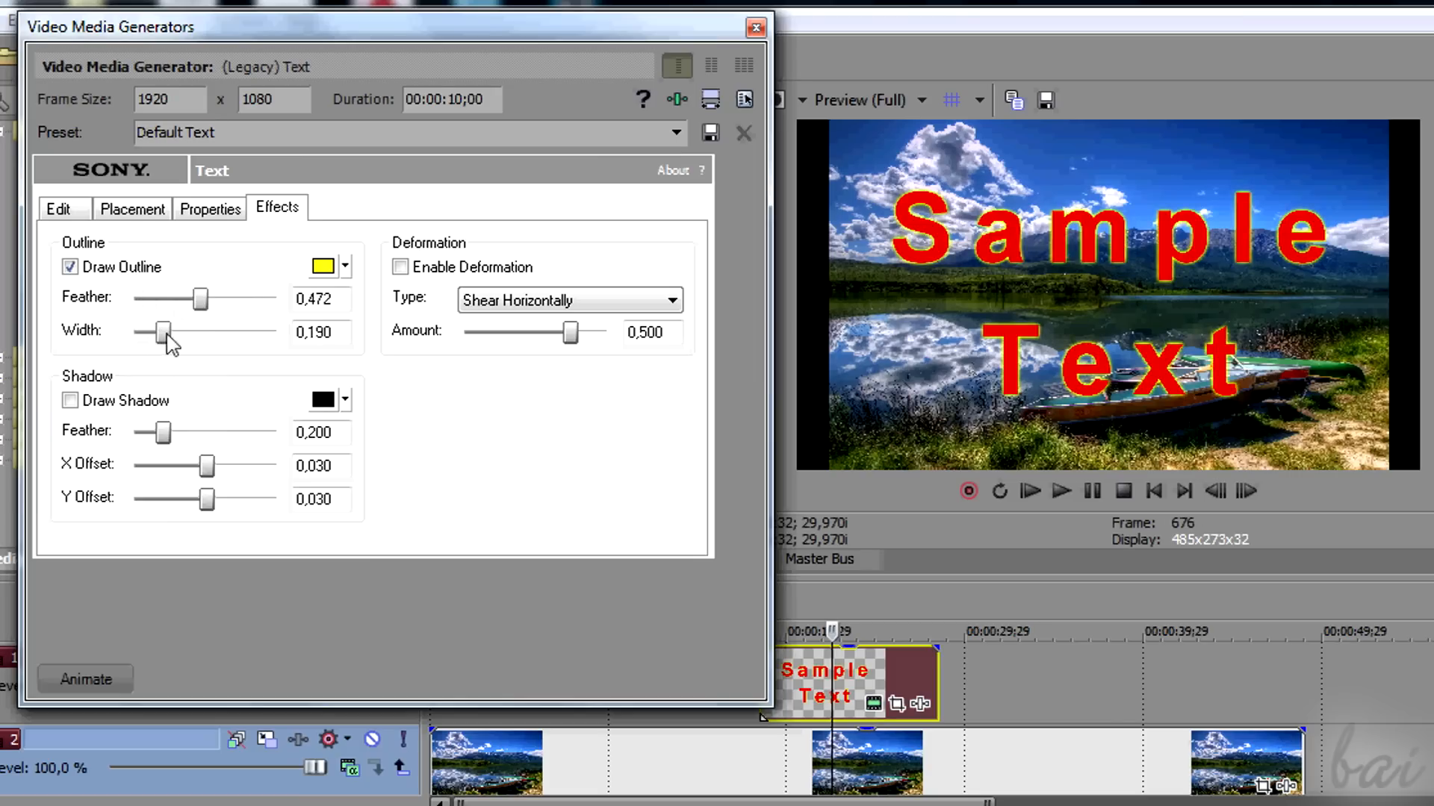
{"action": "left_click", "coordinate": [195, 332]}
{"action": "left_click", "coordinate": [69, 268]}
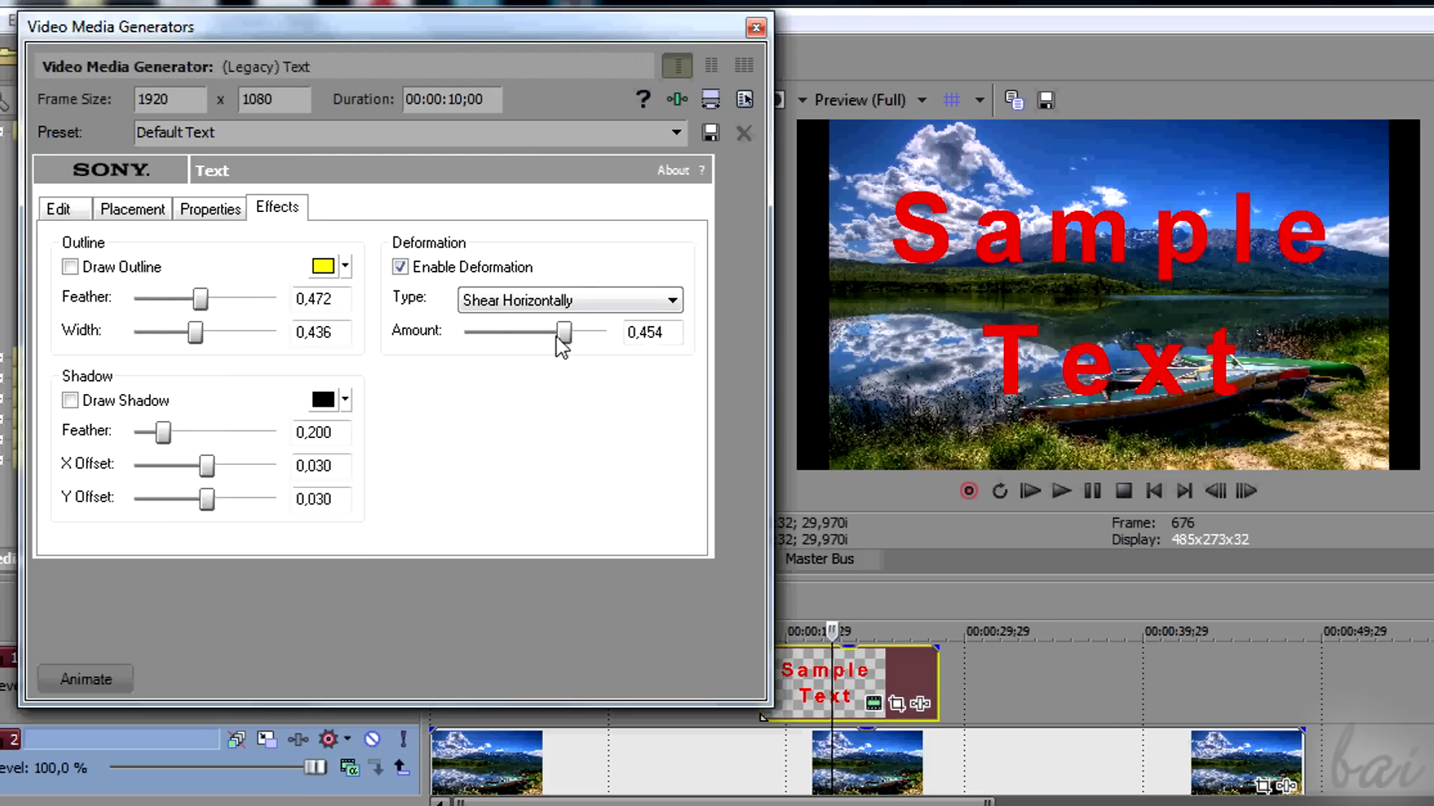
{"action": "mouse_move", "coordinate": [537, 346]}
{"action": "left_mouse_down"}
{"action": "mouse_move", "coordinate": [512, 343]}
{"action": "mouse_move", "coordinate": [558, 340]}
{"action": "left_mouse_up"}
{"action": "left_click", "coordinate": [400, 269]}
{"action": "left_click", "coordinate": [71, 401]}
{"action": "mouse_move", "coordinate": [163, 432]}
{"action": "left_mouse_down"}
{"action": "mouse_move", "coordinate": [206, 435]}
{"action": "mouse_move", "coordinate": [233, 471]}
{"action": "mouse_move", "coordinate": [215, 472]}
{"action": "left_mouse_up"}
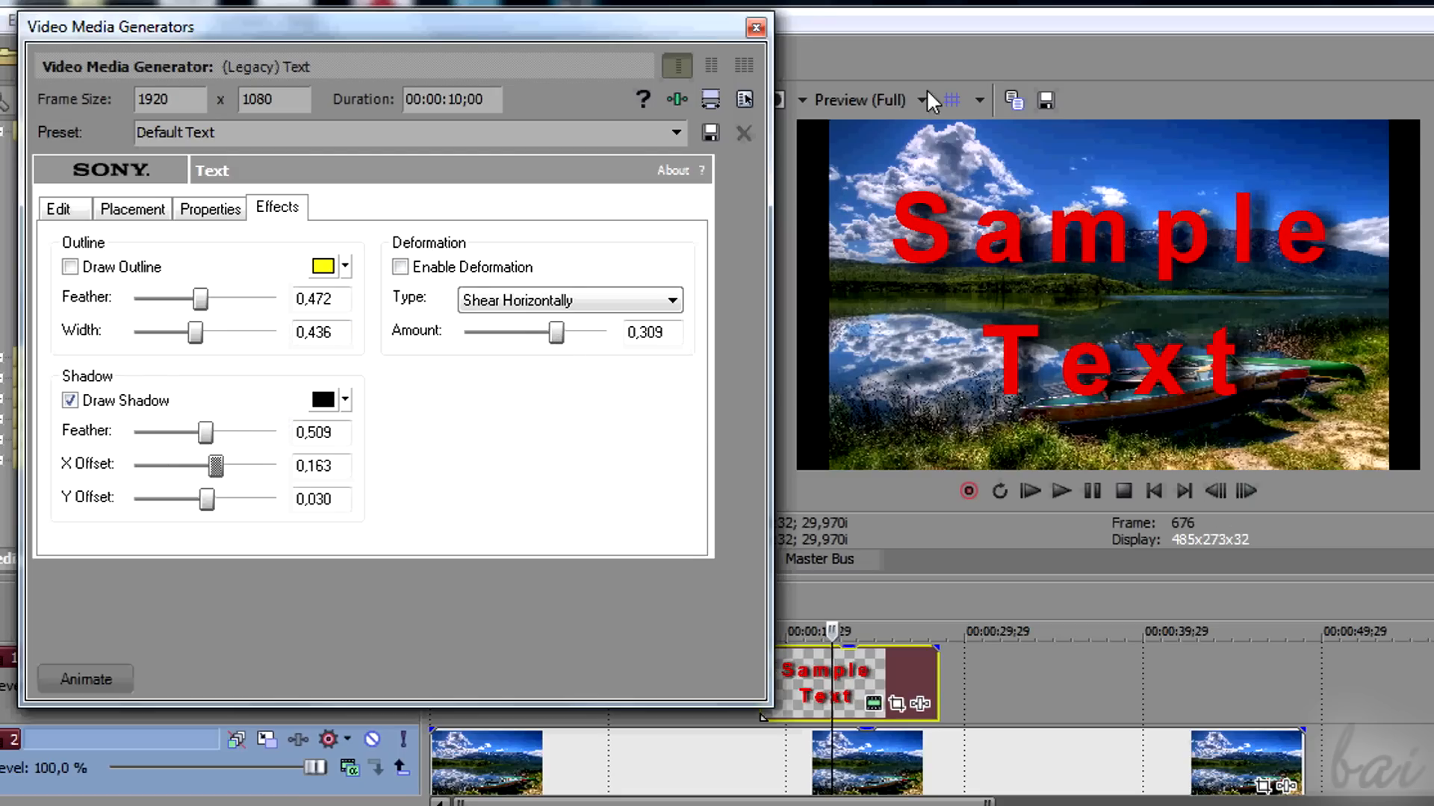
Close the generator settings and reopen the title clip via Edit Generated Media
{"action": "left_click", "coordinate": [758, 28]}
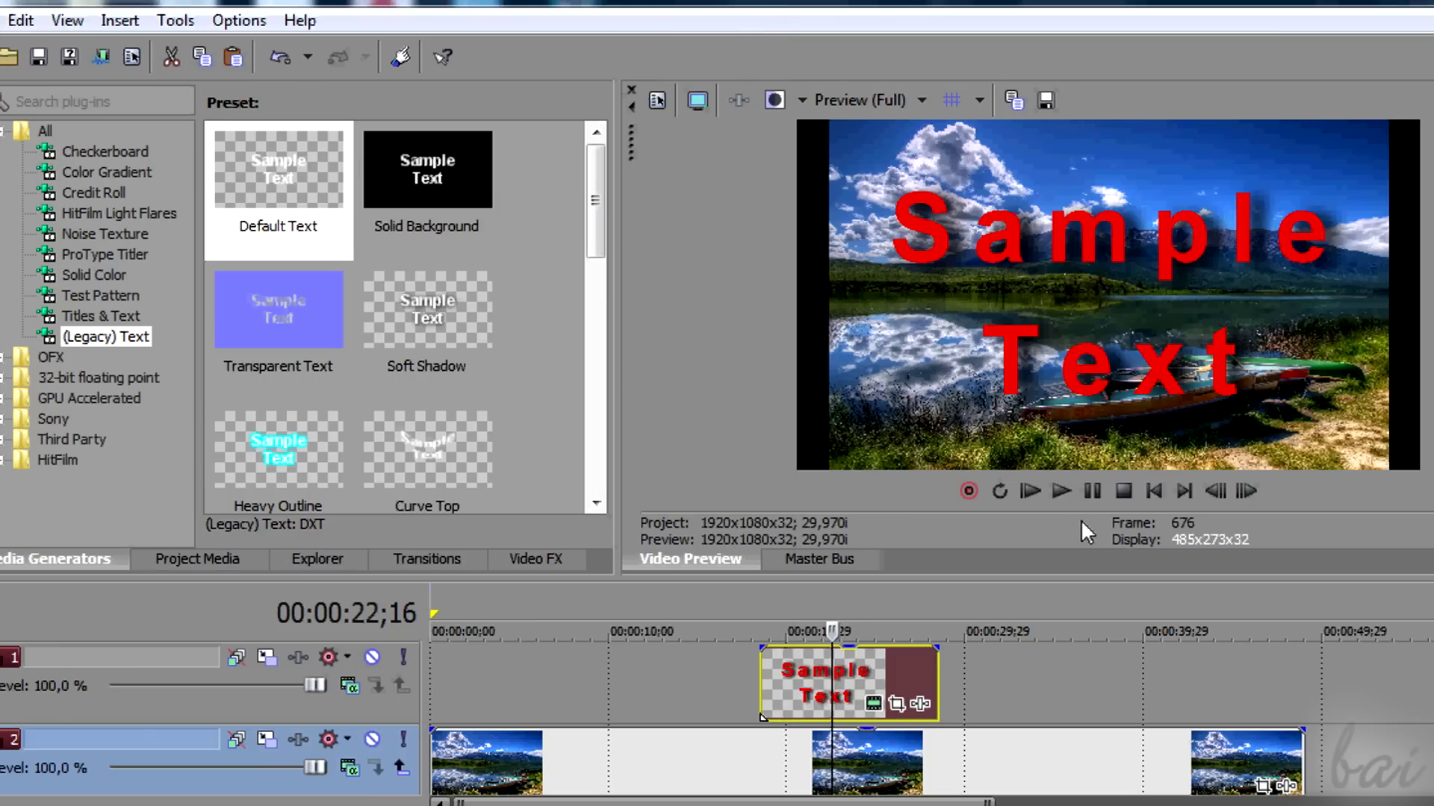
{"action": "scroll", "coordinate": [673, 604], "scroll_direction": "down", "scroll_amount": 3}
{"action": "scroll", "coordinate": [1153, 633], "scroll_direction": "up", "scroll_amount": 3}
{"action": "scroll", "coordinate": [1152, 633], "scroll_direction": "up", "scroll_amount": 2}
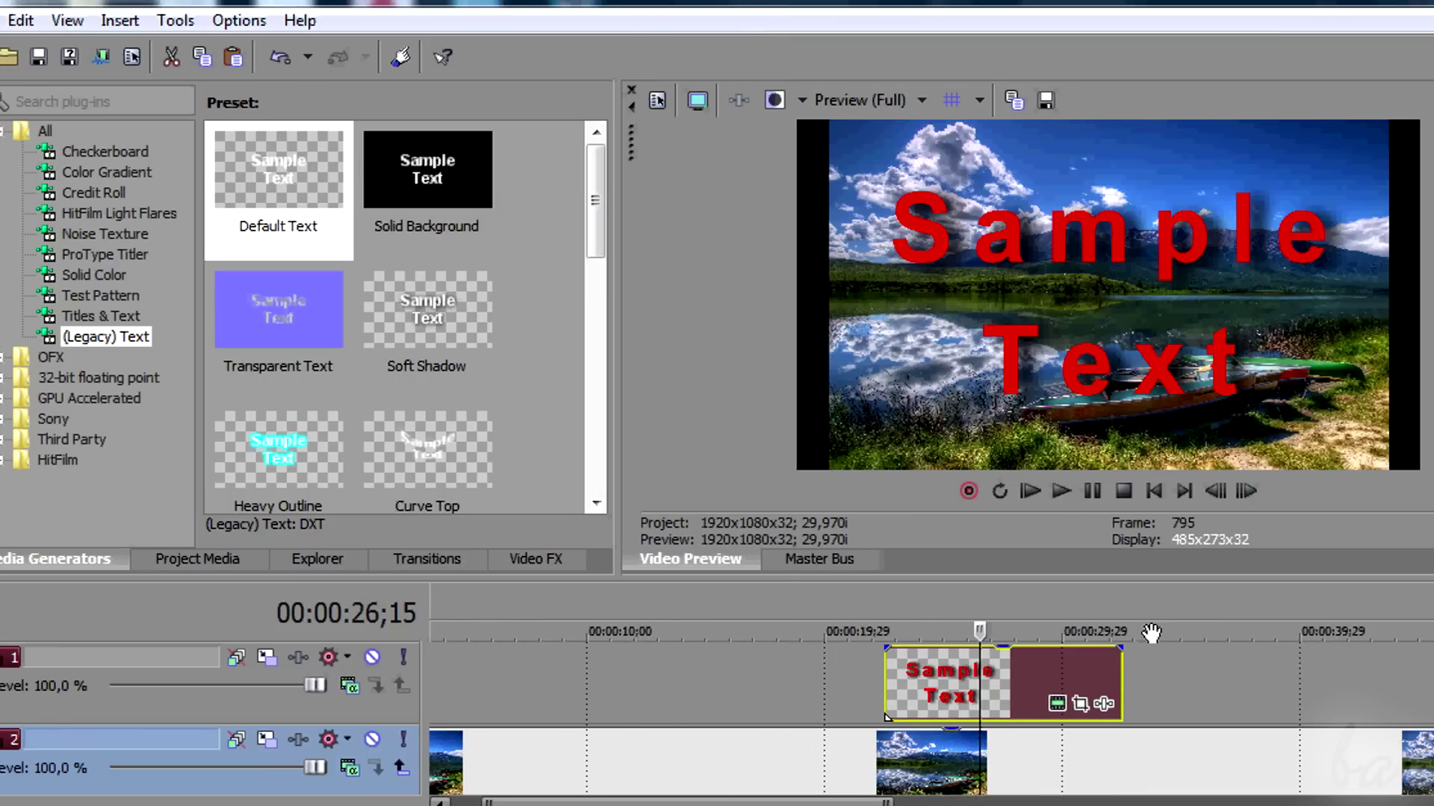
{"action": "left_click", "coordinate": [1055, 711]}
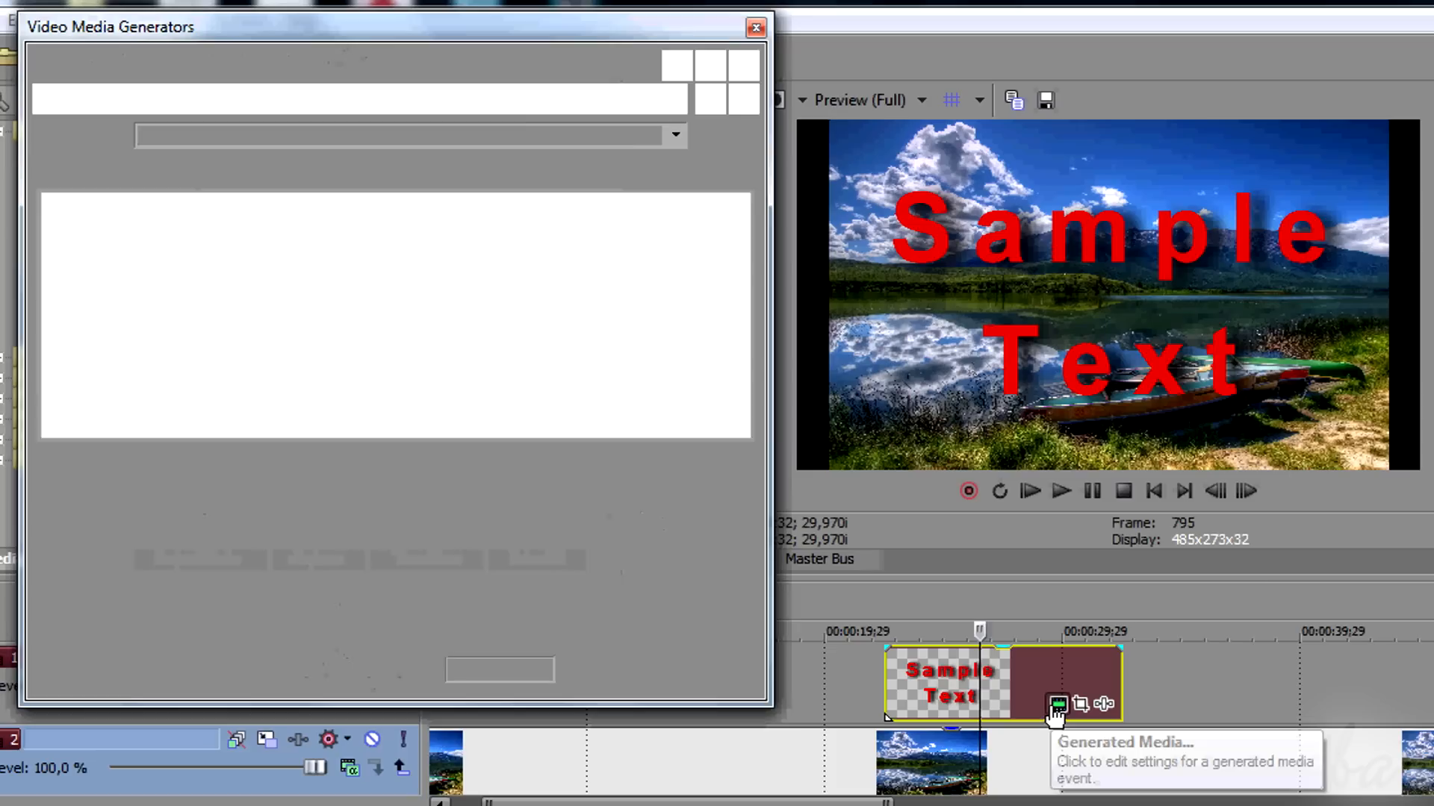
{"action": "left_click", "coordinate": [757, 28]}
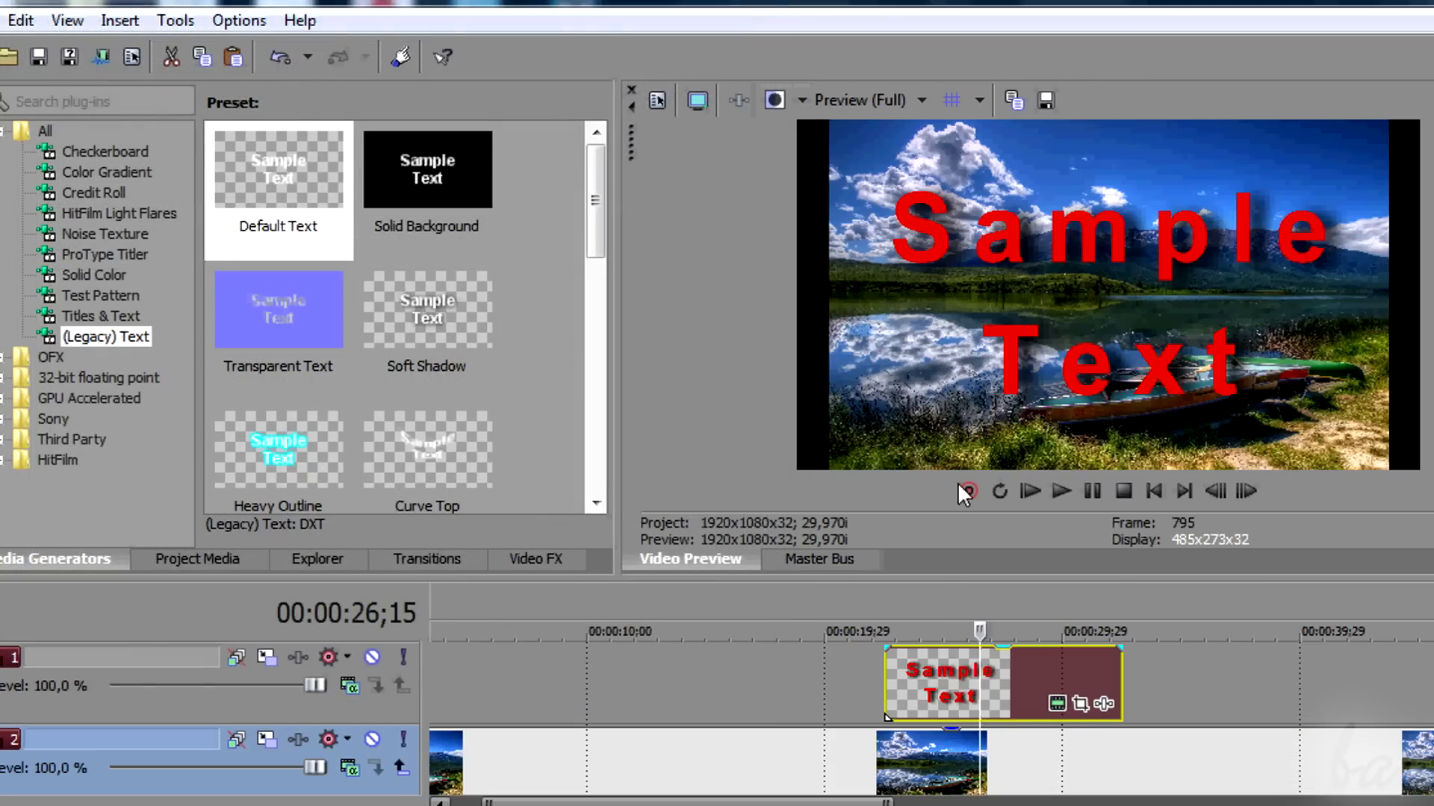
{"action": "right_click", "coordinate": [955, 674]}
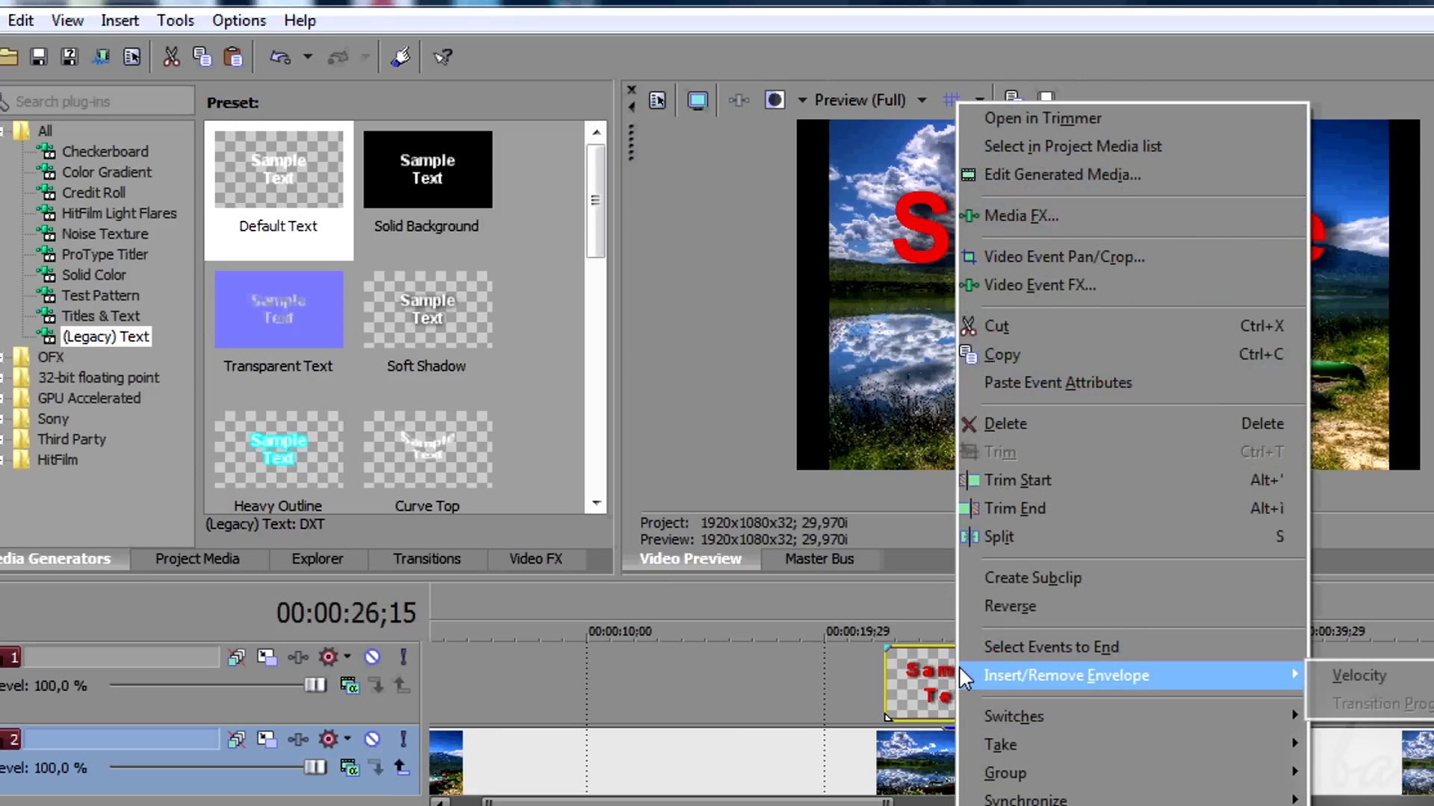
{"action": "left_click", "coordinate": [1083, 176]}
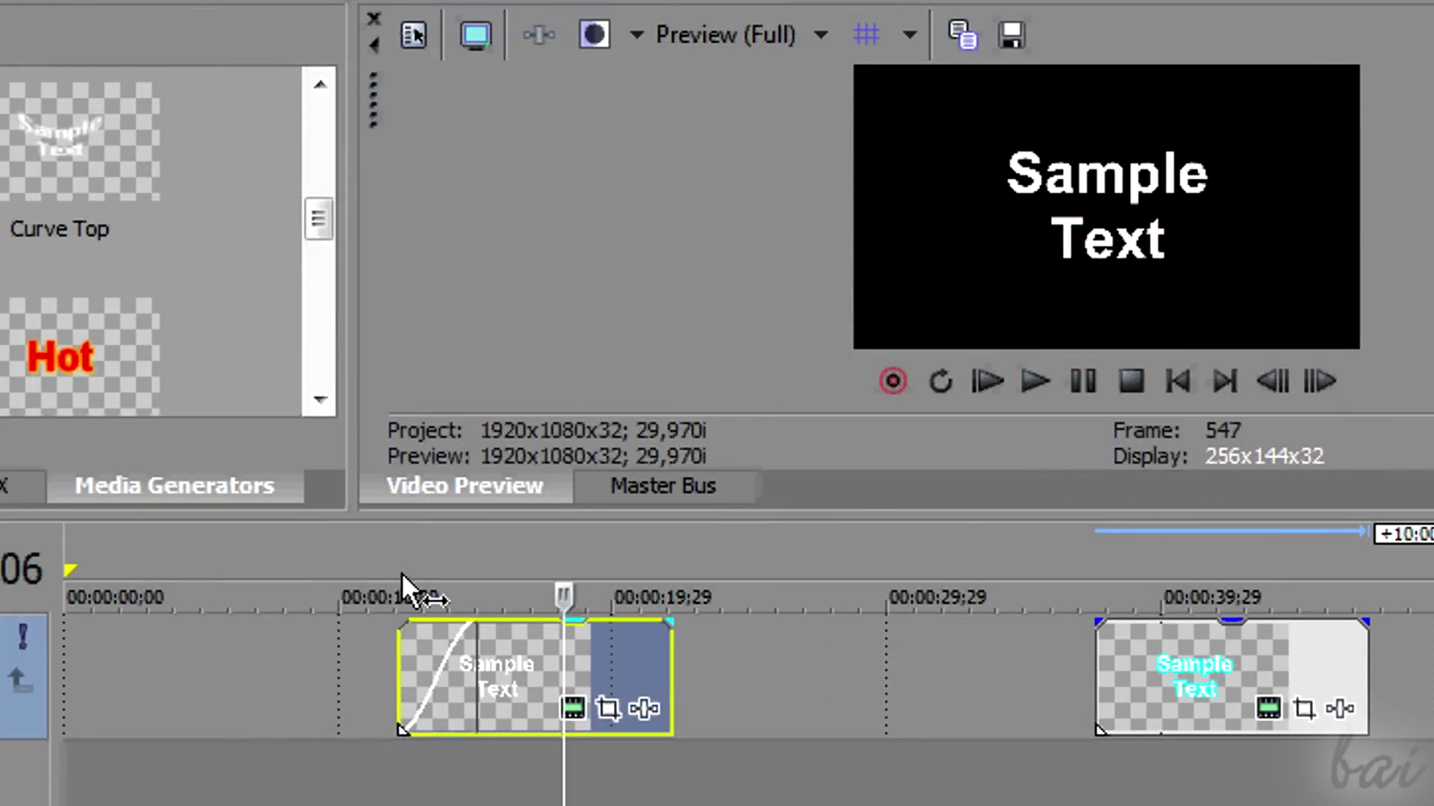
Drag the cyan title clip left to overlap the first title and play back the crossfade
{"action": "left_click", "coordinate": [406, 588]}
{"action": "left_click", "coordinate": [1033, 382]}
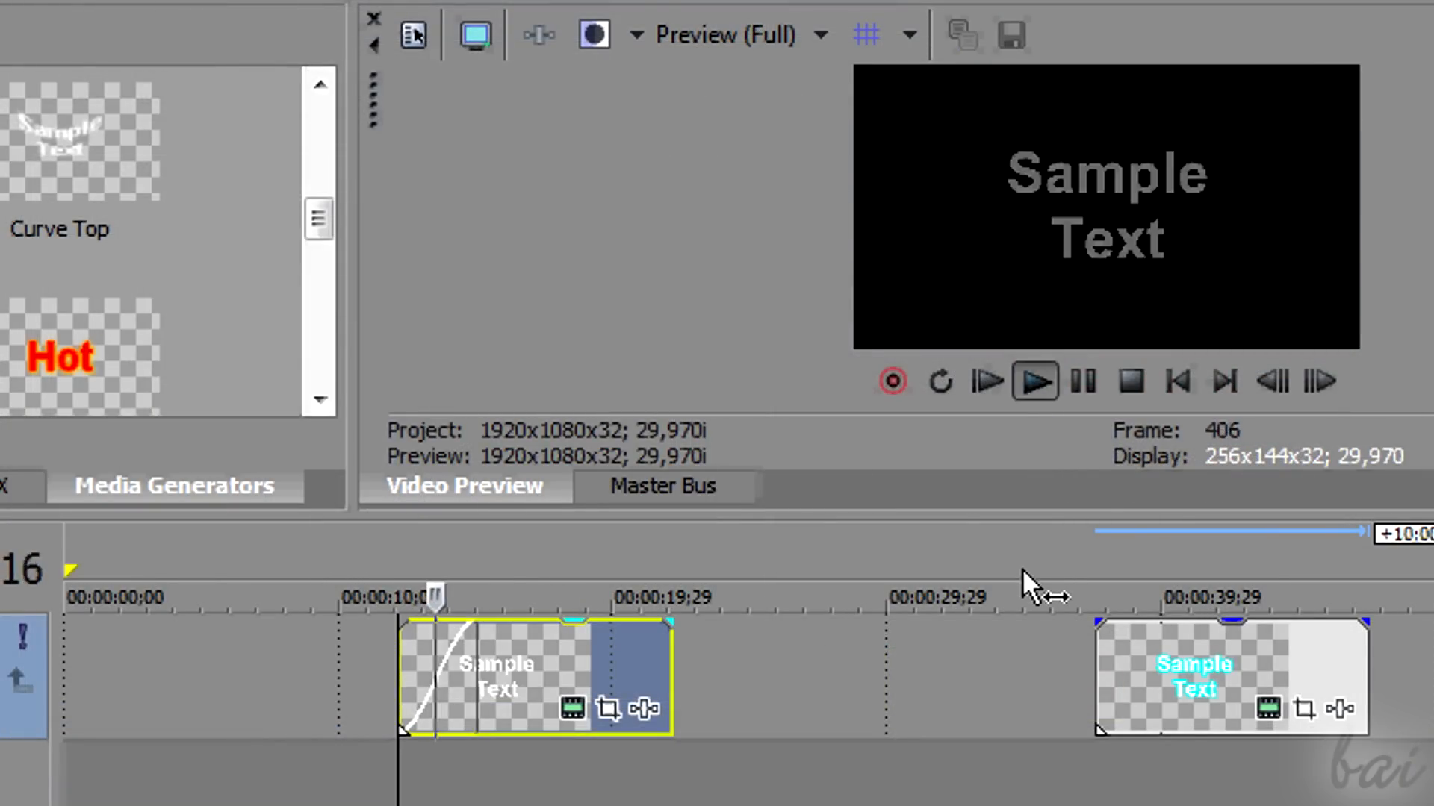
{"action": "left_click", "coordinate": [1082, 382]}
{"action": "left_click_drag", "start_coordinate": [1109, 672], "coordinate": [709, 650]}
{"action": "left_click", "coordinate": [585, 572]}
{"action": "left_click", "coordinate": [1032, 382]}
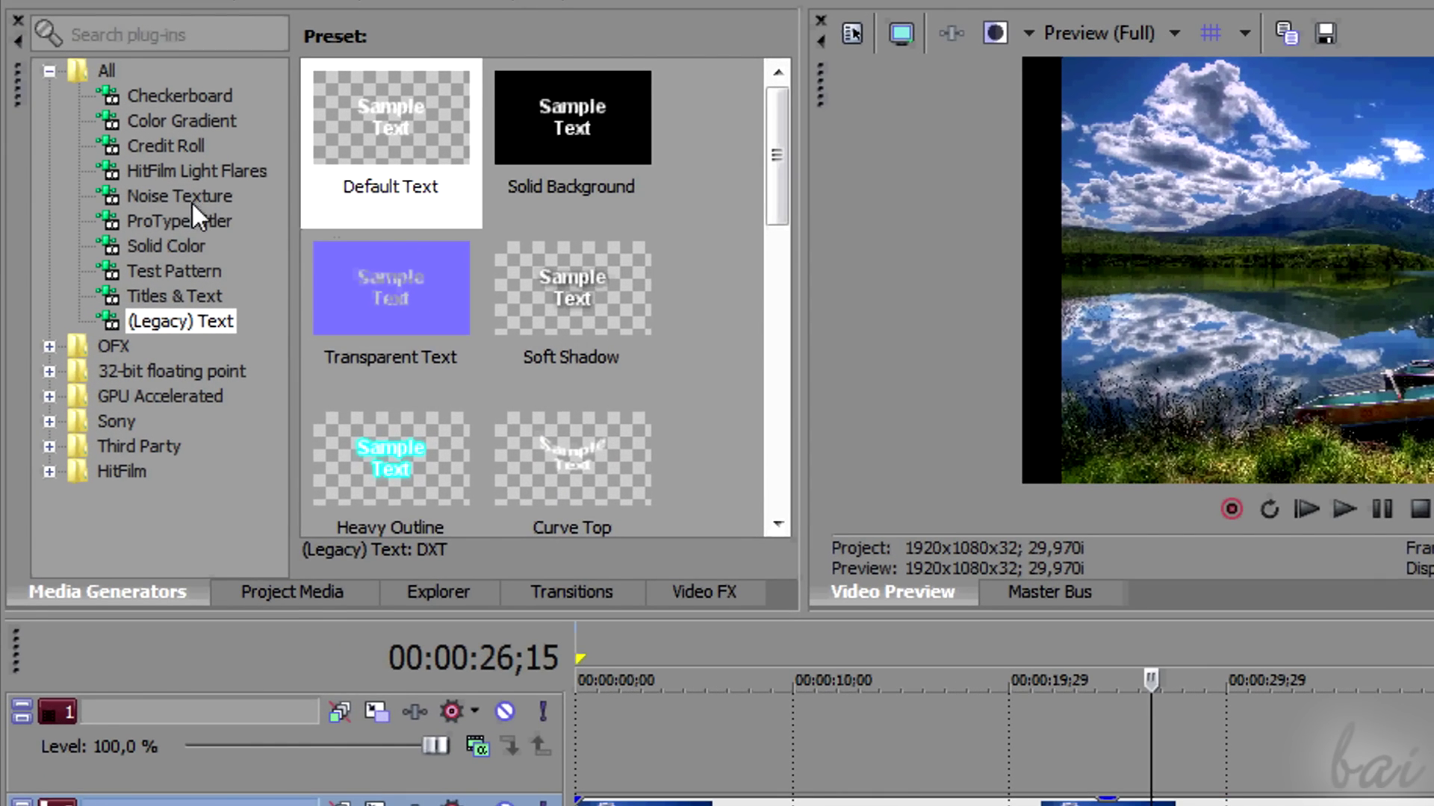
Add the ProType Titler Centered preset to the timeline and tilt its text slightly
{"action": "left_click", "coordinate": [192, 221]}
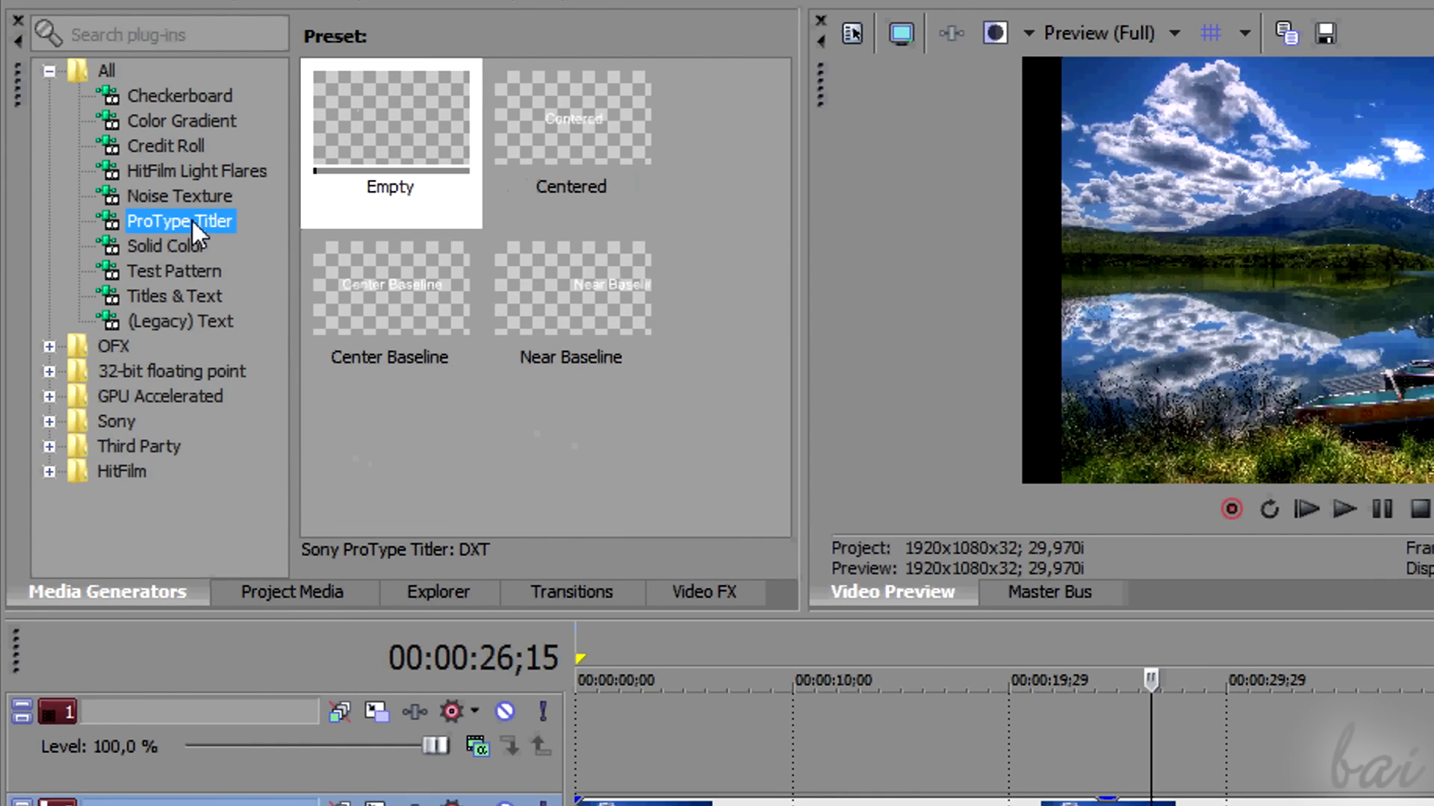
{"action": "mouse_move", "coordinate": [541, 137]}
{"action": "left_mouse_down"}
{"action": "mouse_move", "coordinate": [934, 608]}
{"action": "mouse_move", "coordinate": [969, 761]}
{"action": "left_mouse_up"}
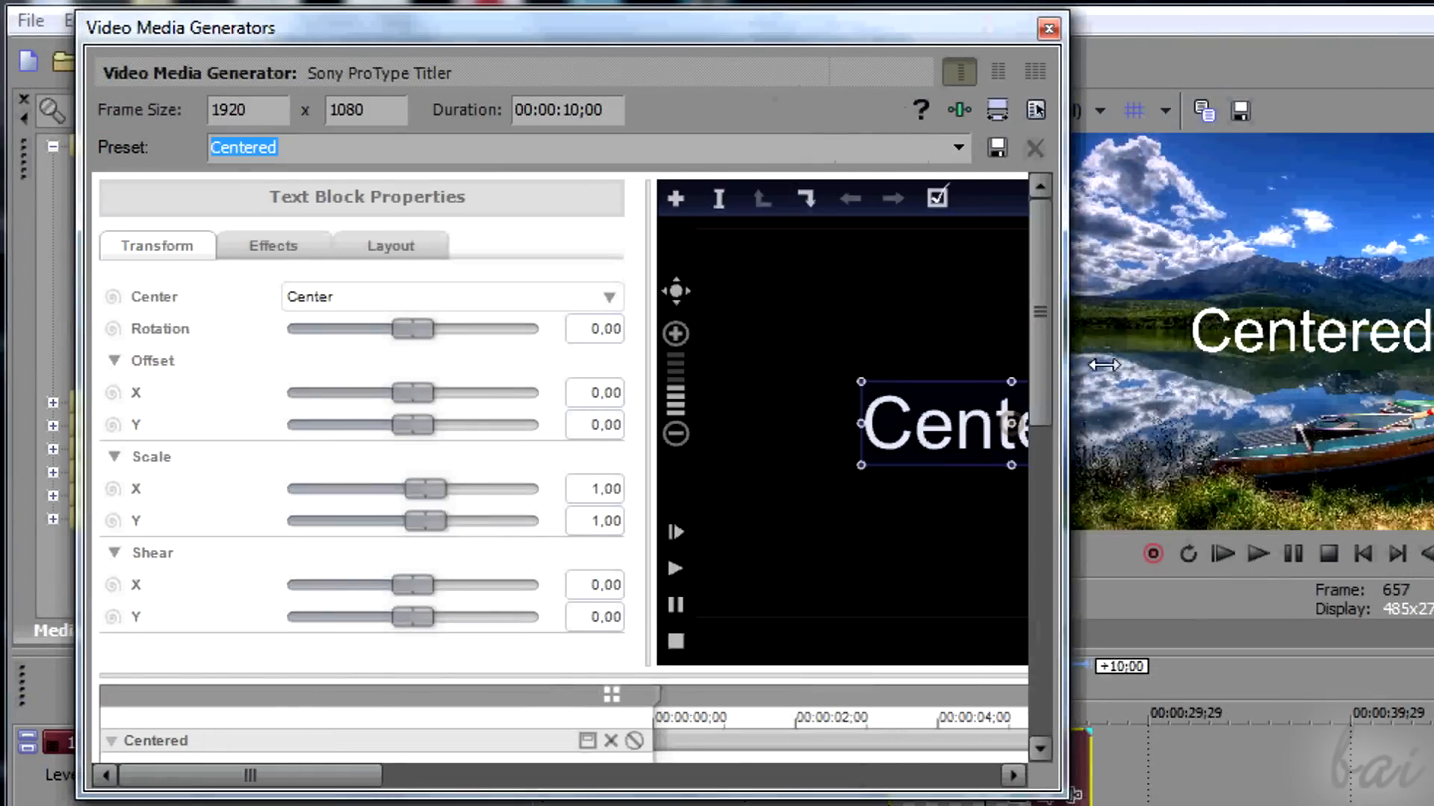
{"action": "mouse_move", "coordinate": [413, 333]}
{"action": "left_mouse_down"}
{"action": "mouse_move", "coordinate": [454, 324]}
{"action": "mouse_move", "coordinate": [409, 324]}
{"action": "left_mouse_up"}
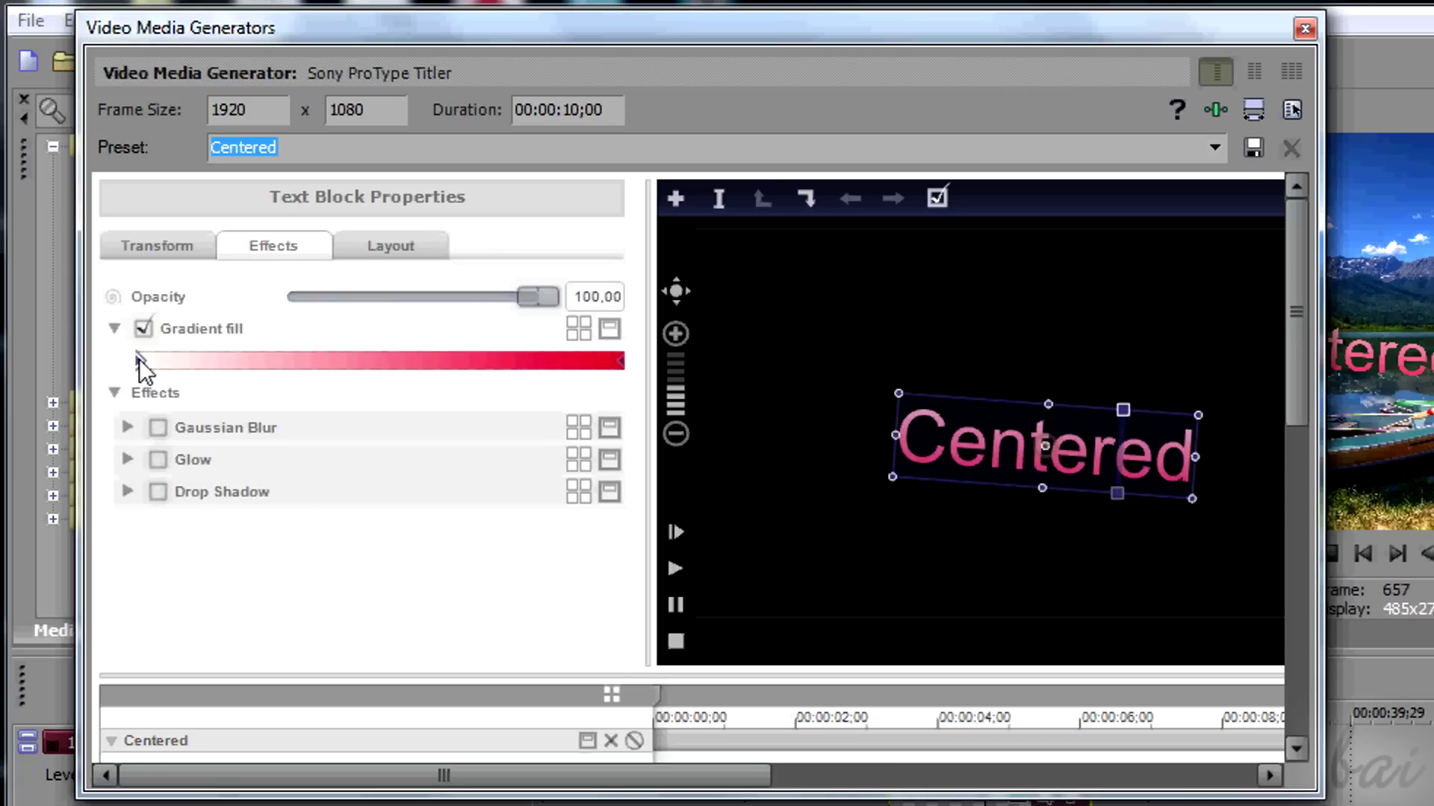
Shift the gradient fill's left colour stop from red toward blue
{"action": "left_click", "coordinate": [139, 358]}
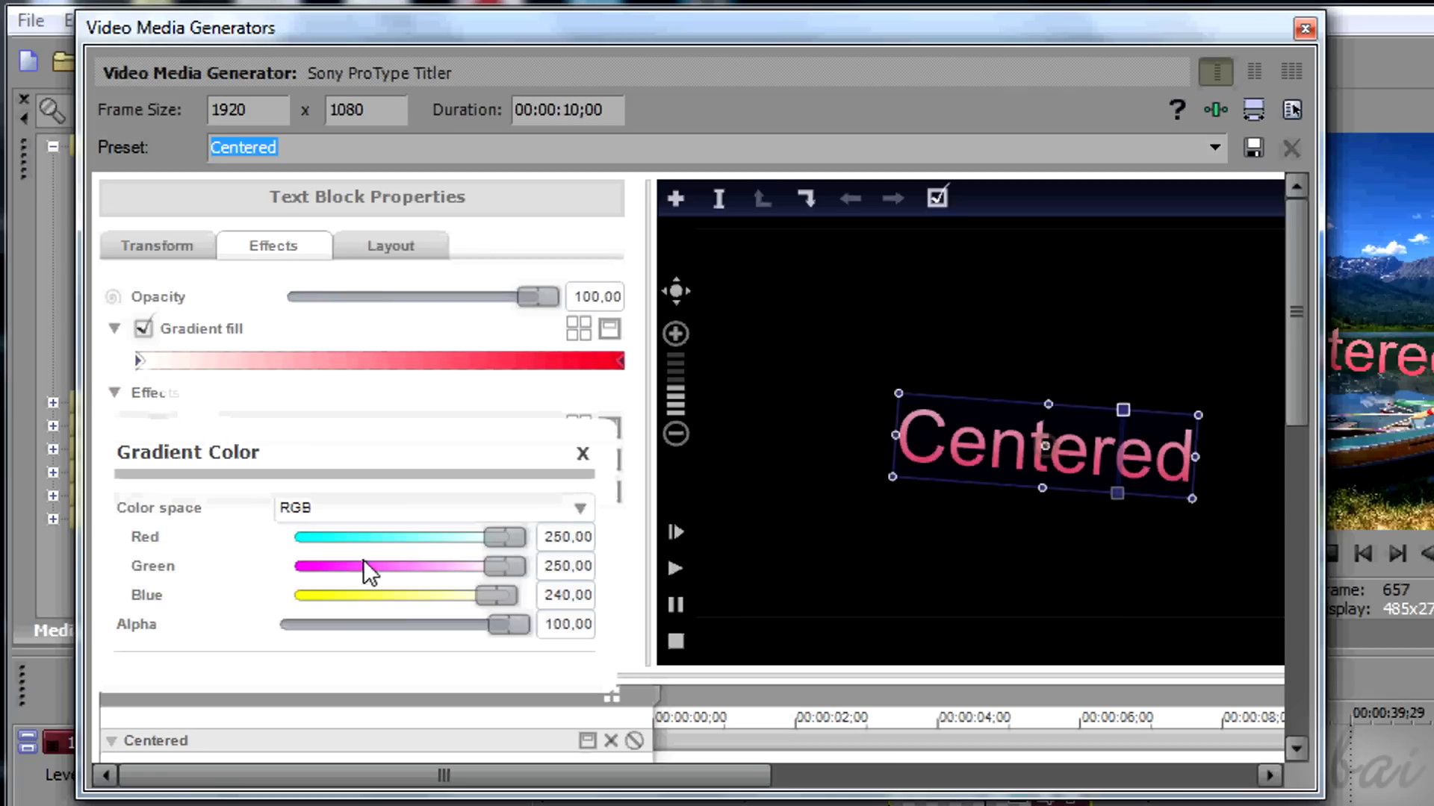
{"action": "left_click_drag", "start_coordinate": [430, 533], "coordinate": [280, 533]}
{"action": "left_click_drag", "start_coordinate": [495, 565], "coordinate": [281, 567]}
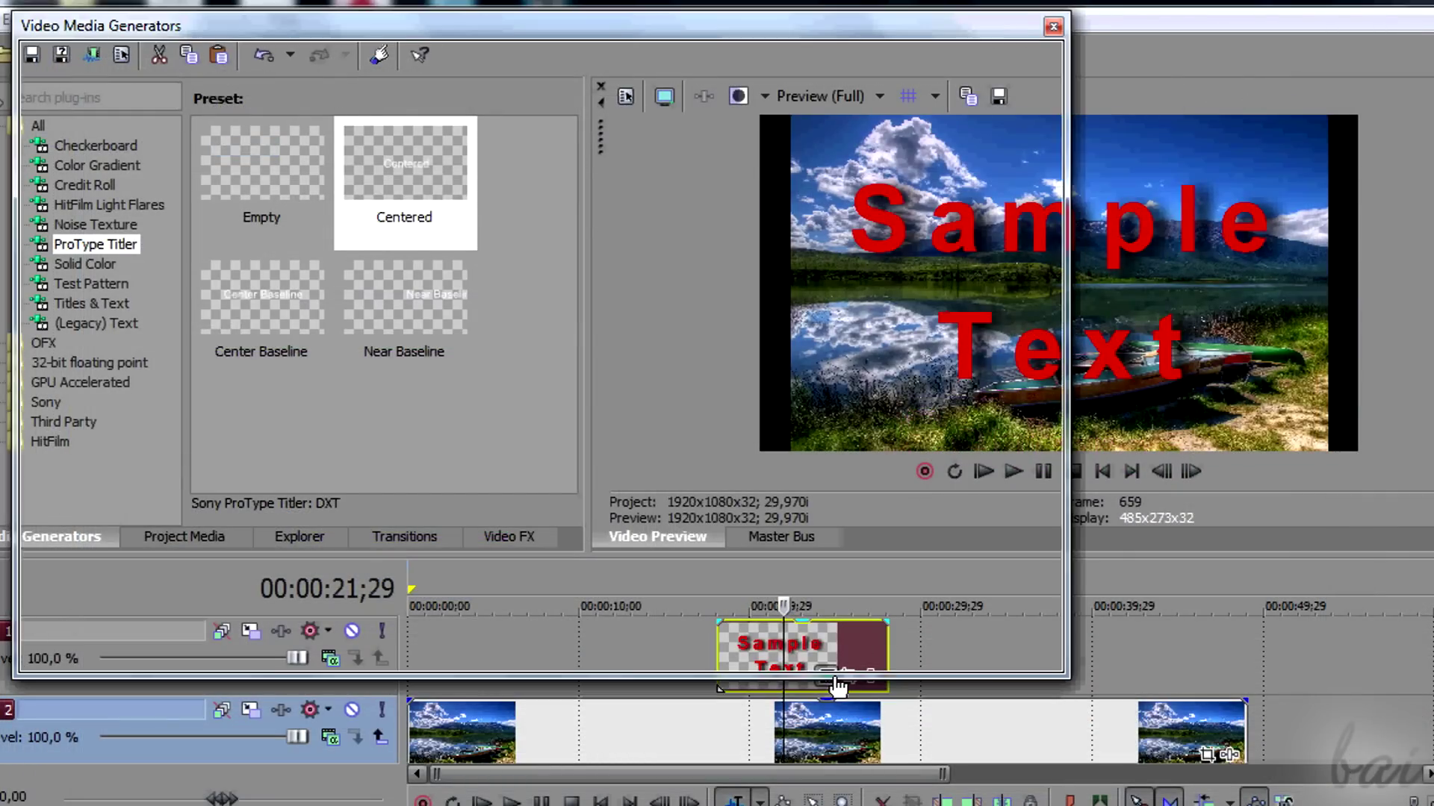
Reopen the red Legacy Text title's settings and show its keyframe animation timeline via Animate
{"action": "left_click", "coordinate": [835, 678]}
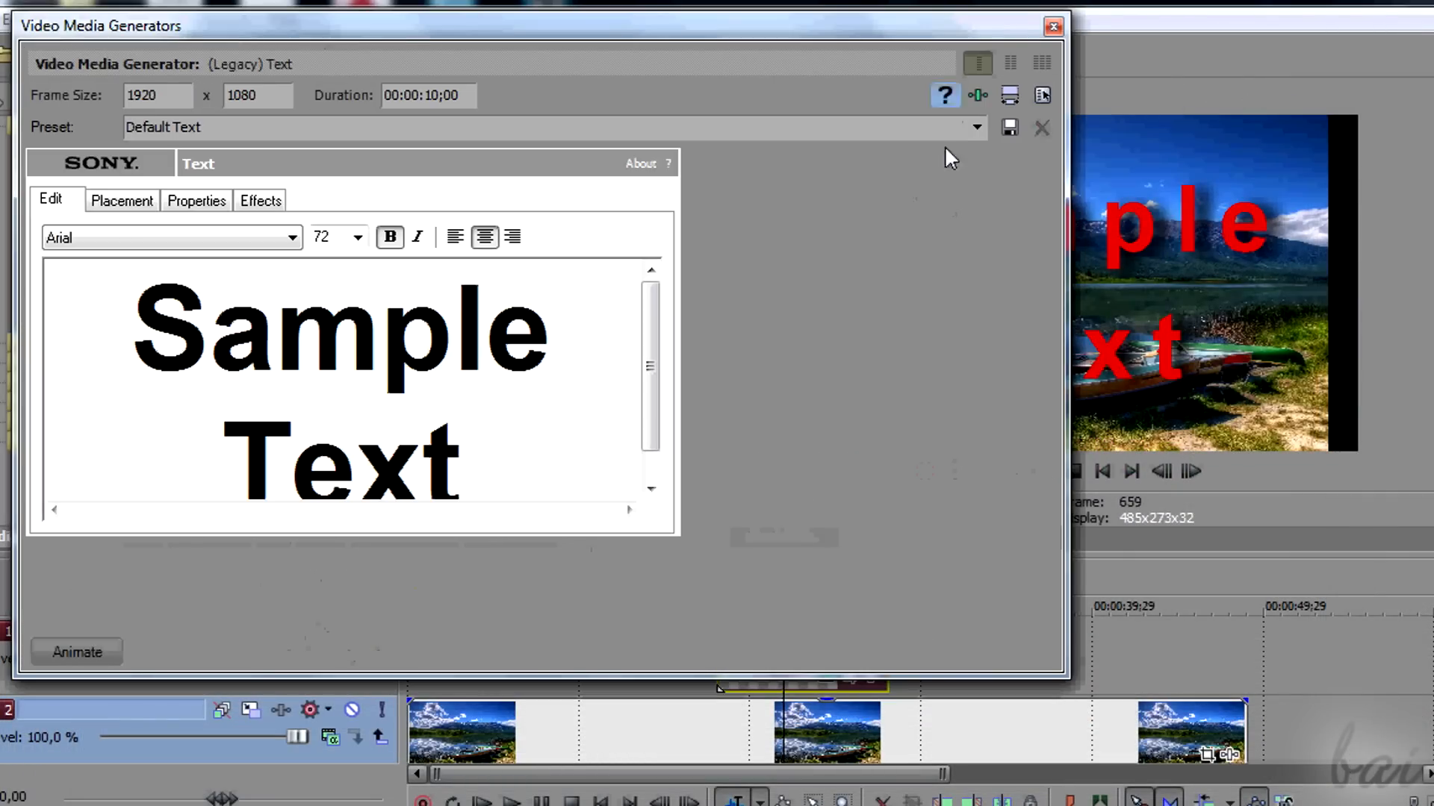
{"action": "left_click_drag", "start_coordinate": [1065, 676], "coordinate": [747, 685]}
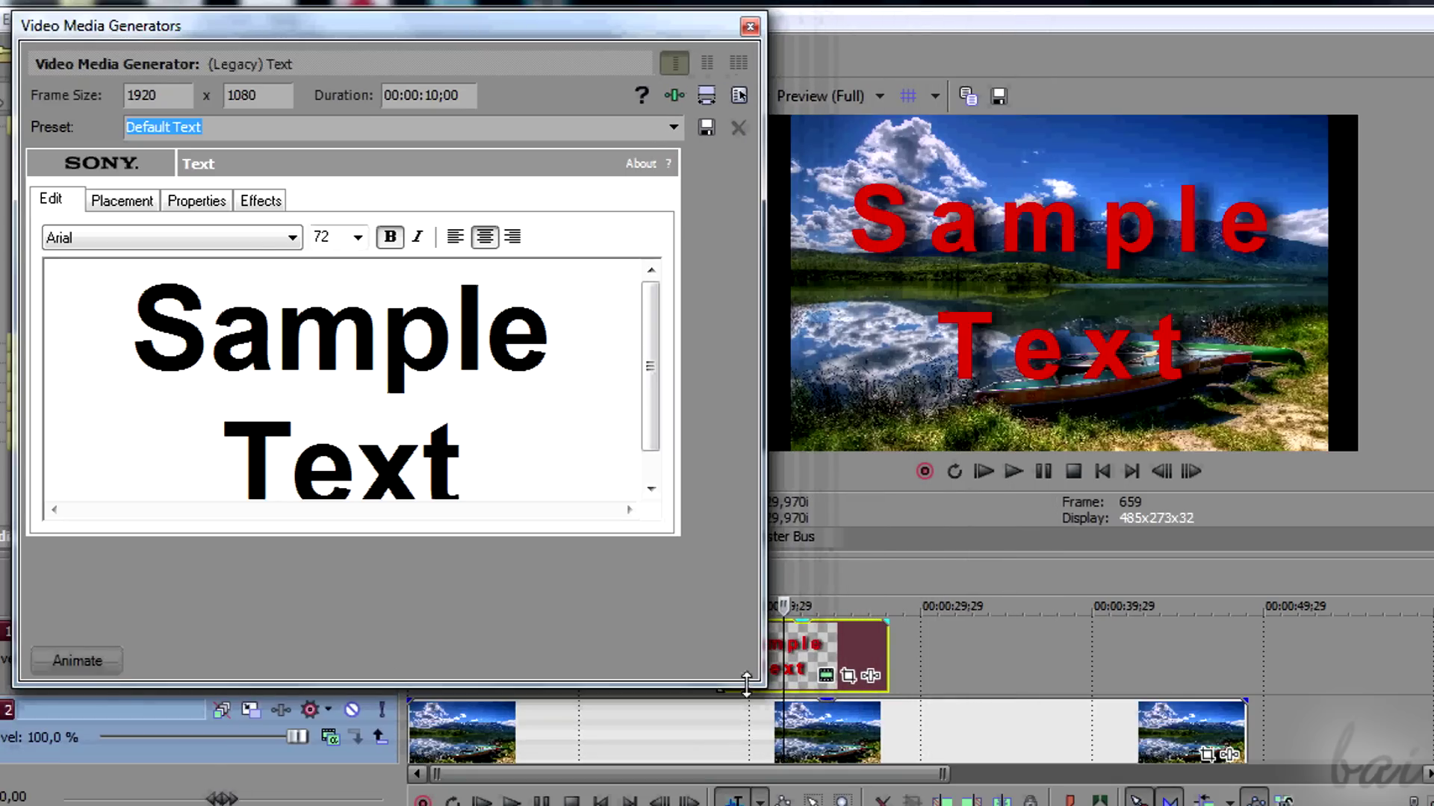
{"action": "left_click", "coordinate": [79, 661]}
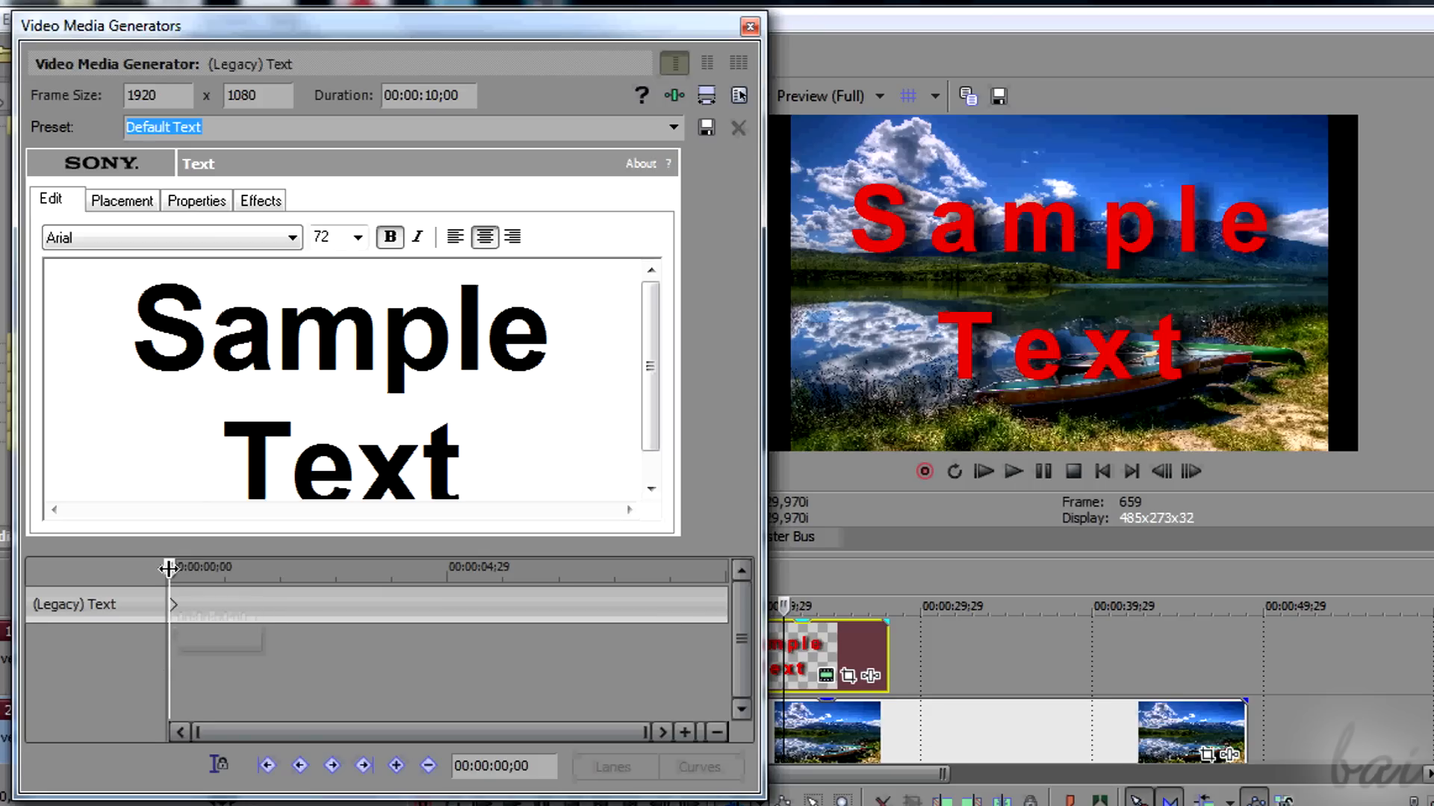
{"action": "left_click_drag", "start_coordinate": [169, 568], "coordinate": [367, 580]}
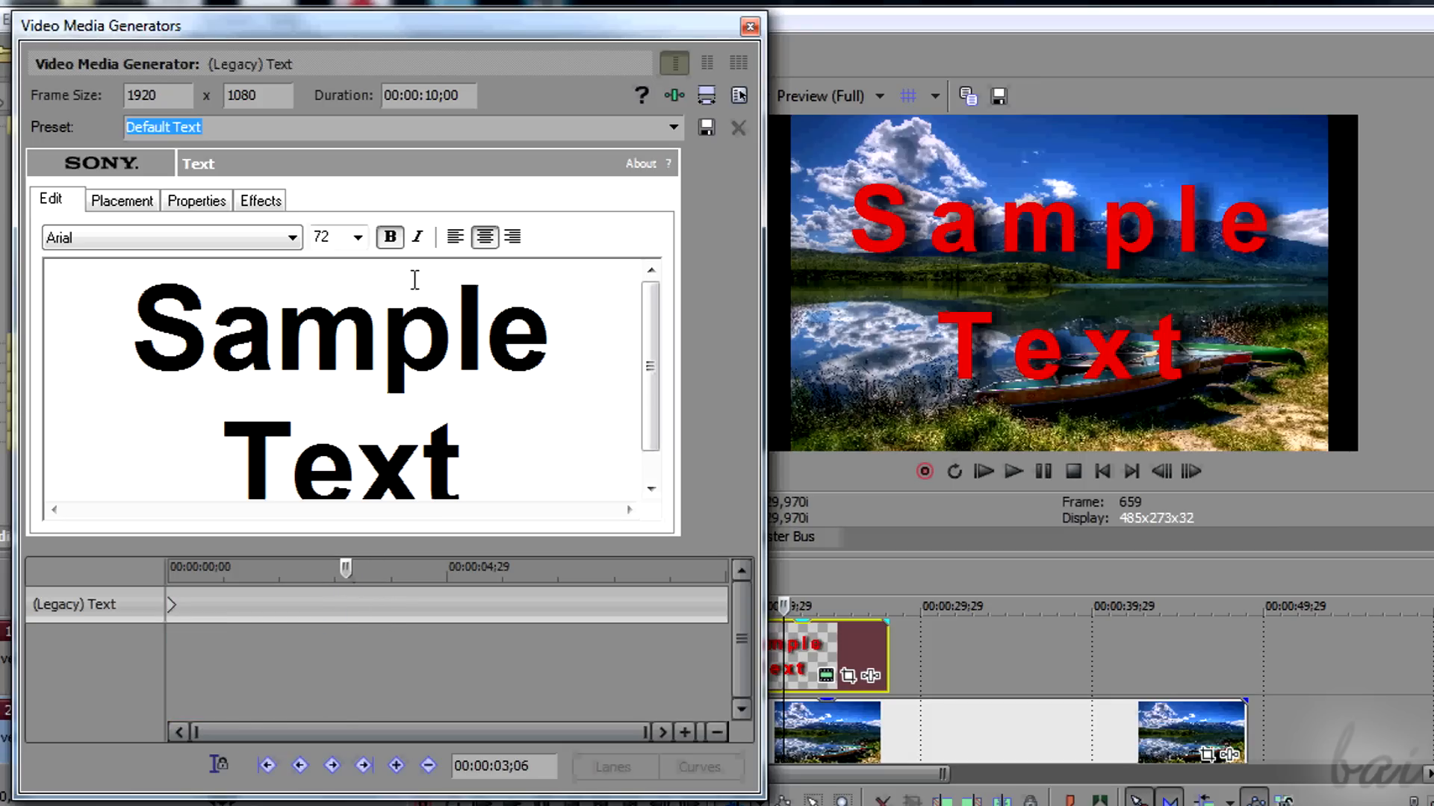
{"action": "mouse_move", "coordinate": [494, 442]}
{"action": "left_mouse_down"}
{"action": "mouse_move", "coordinate": [623, 403]}
{"action": "mouse_move", "coordinate": [592, 411]}
{"action": "mouse_move", "coordinate": [148, 180]}
{"action": "left_mouse_up"}
{"action": "left_click", "coordinate": [428, 239]}
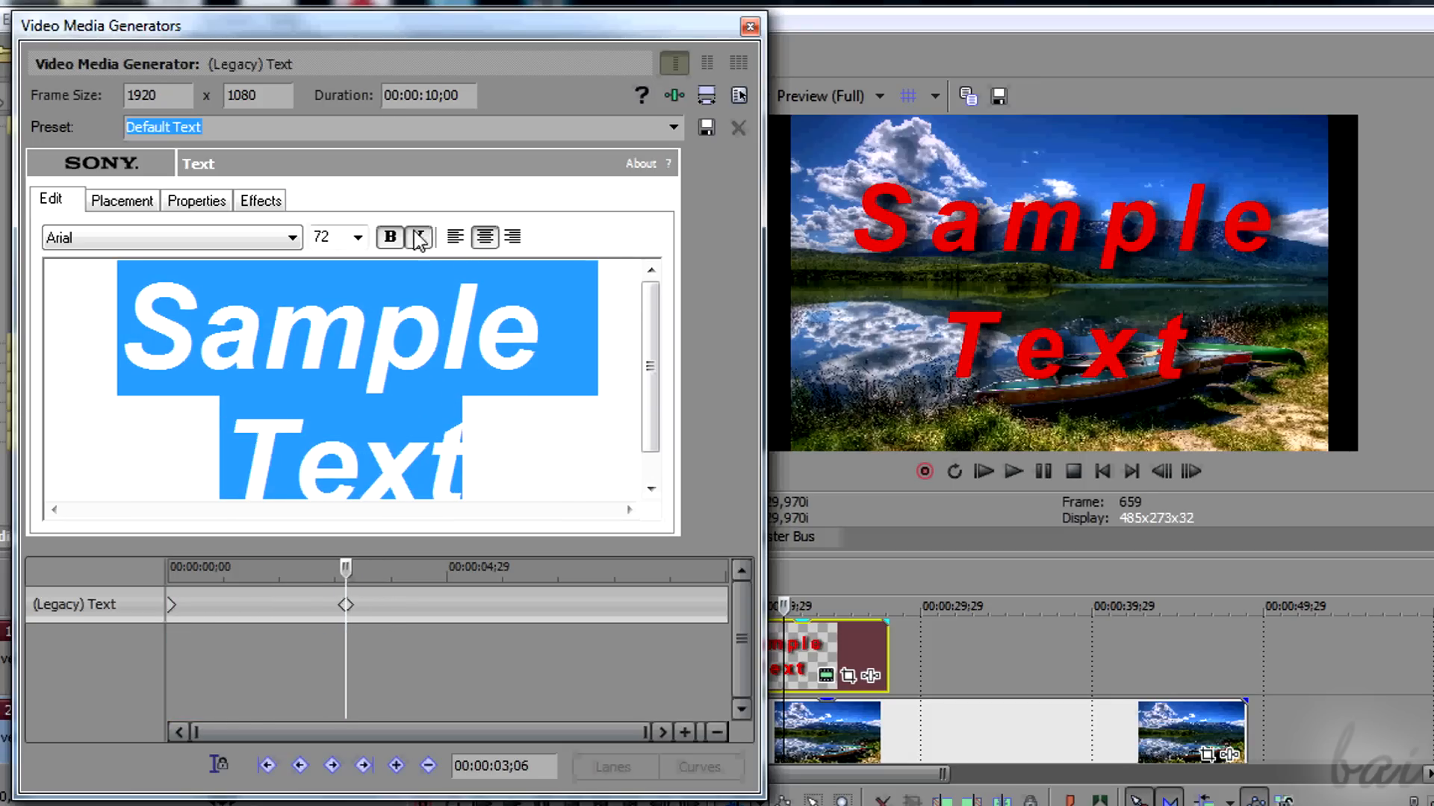
{"action": "left_click", "coordinate": [196, 202]}
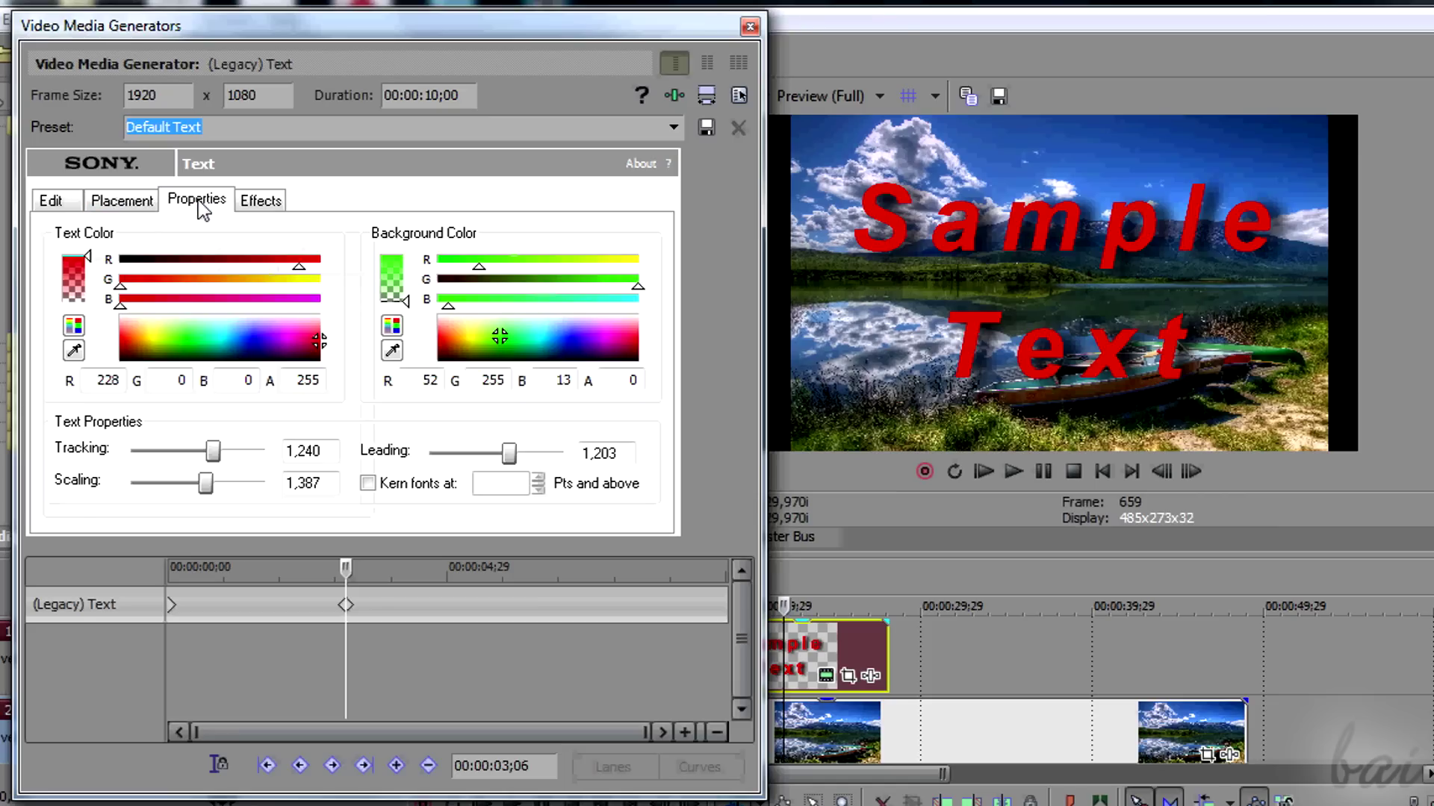
{"action": "left_click", "coordinate": [151, 336]}
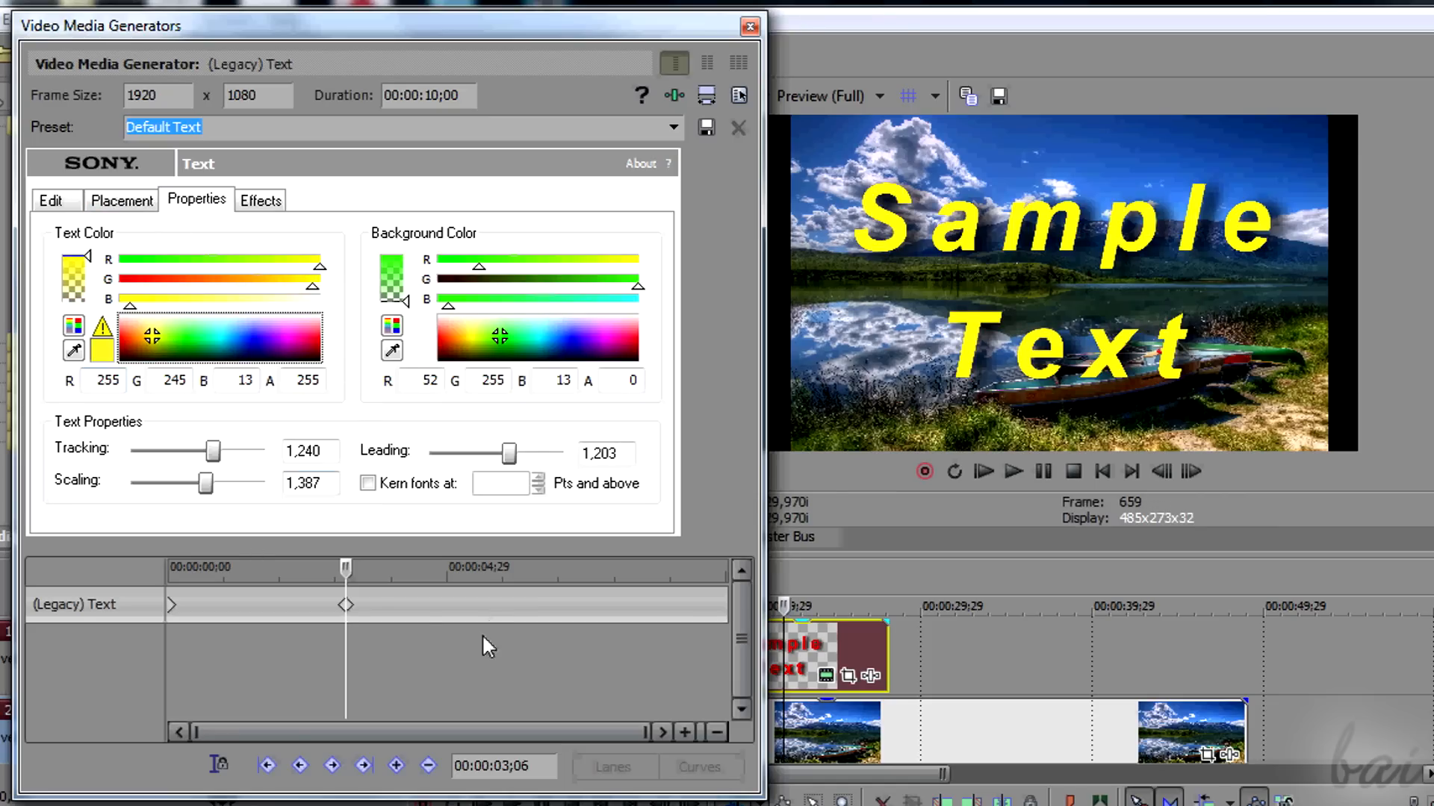
{"action": "left_click_drag", "start_coordinate": [346, 568], "coordinate": [161, 567]}
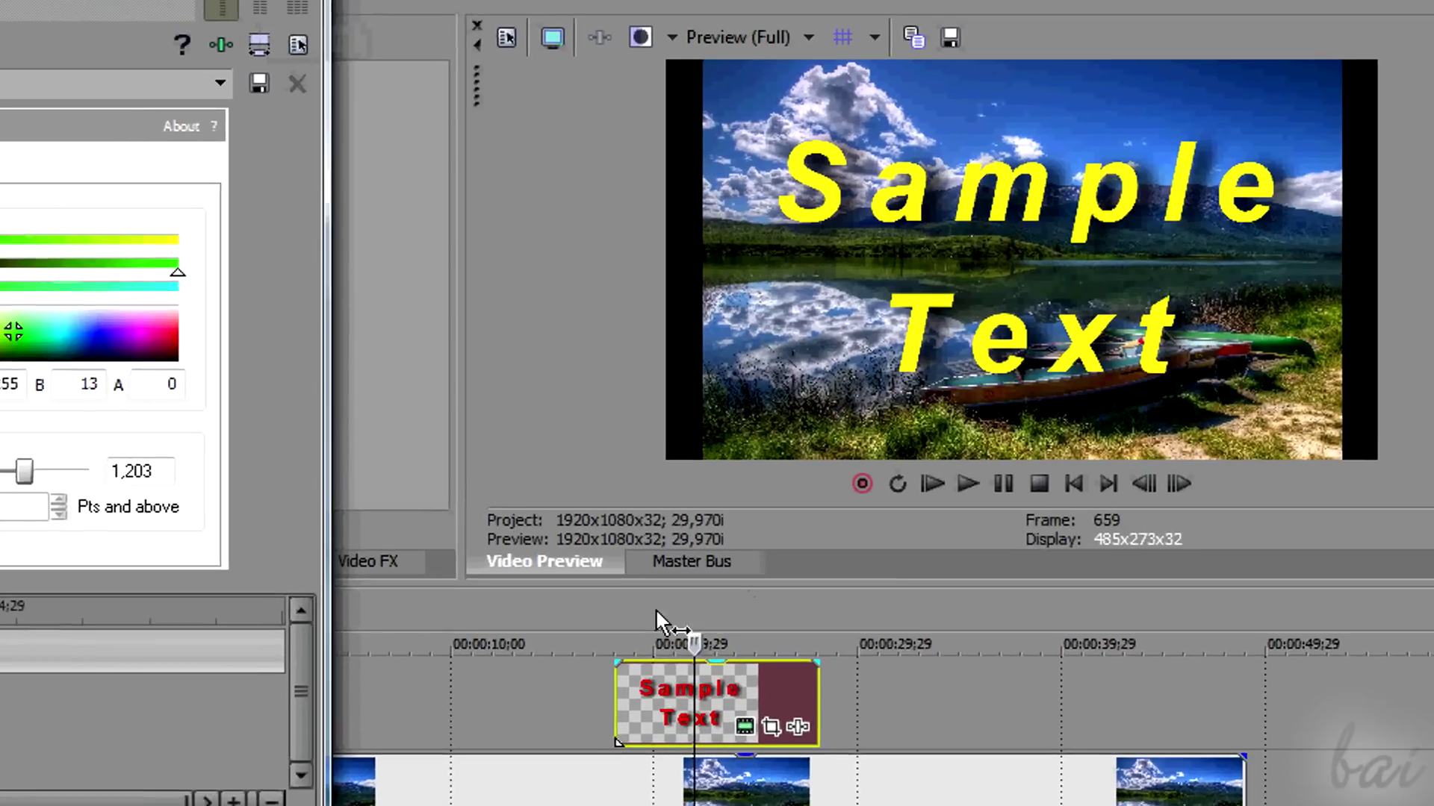
{"action": "left_click_drag", "start_coordinate": [516, 647], "coordinate": [648, 642]}
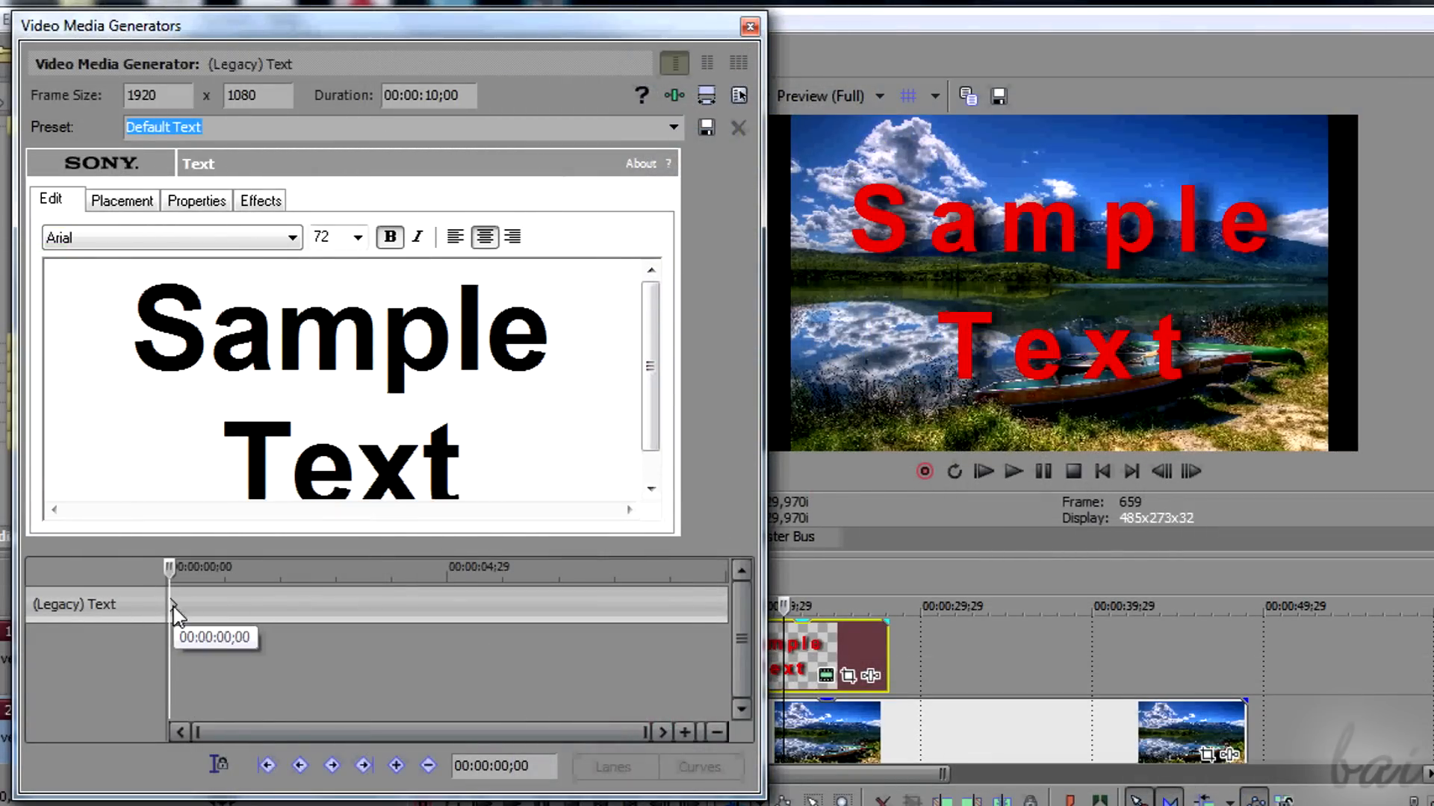
At 00:00:03;06 add a keyframe making the Sample Text italic with yellow colour
{"action": "left_click_drag", "start_coordinate": [168, 568], "coordinate": [368, 568]}
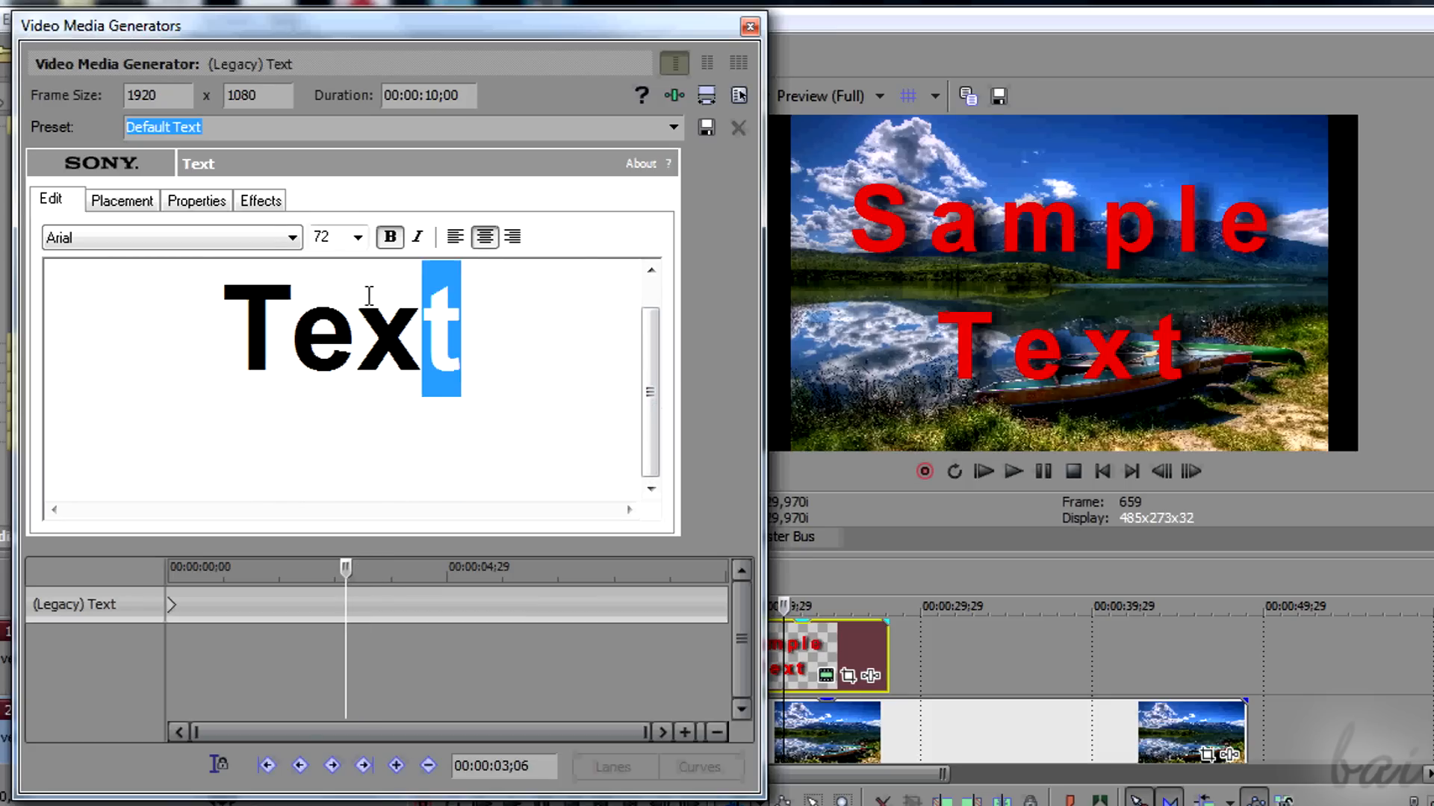
{"action": "left_click", "coordinate": [419, 238]}
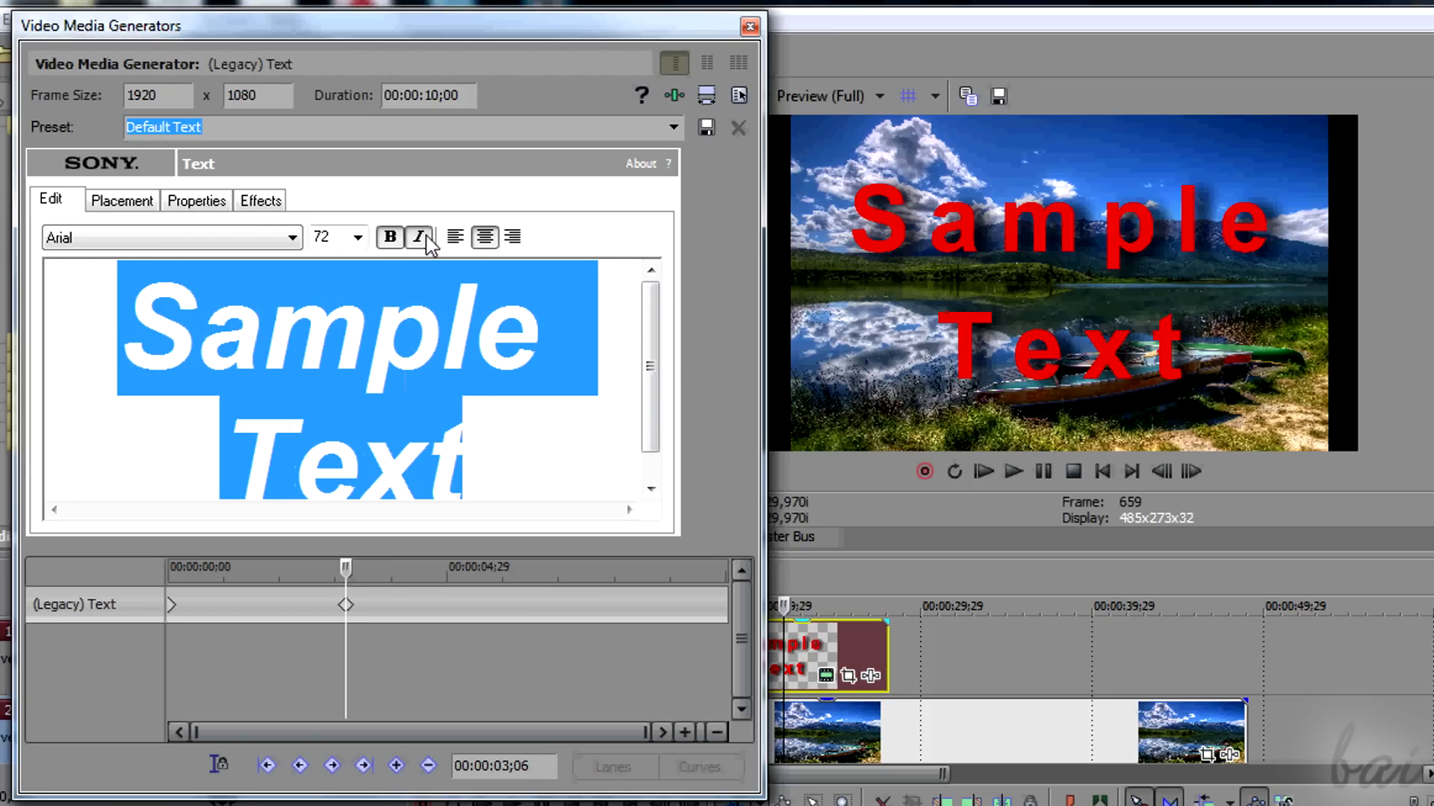
{"action": "left_click", "coordinate": [196, 201]}
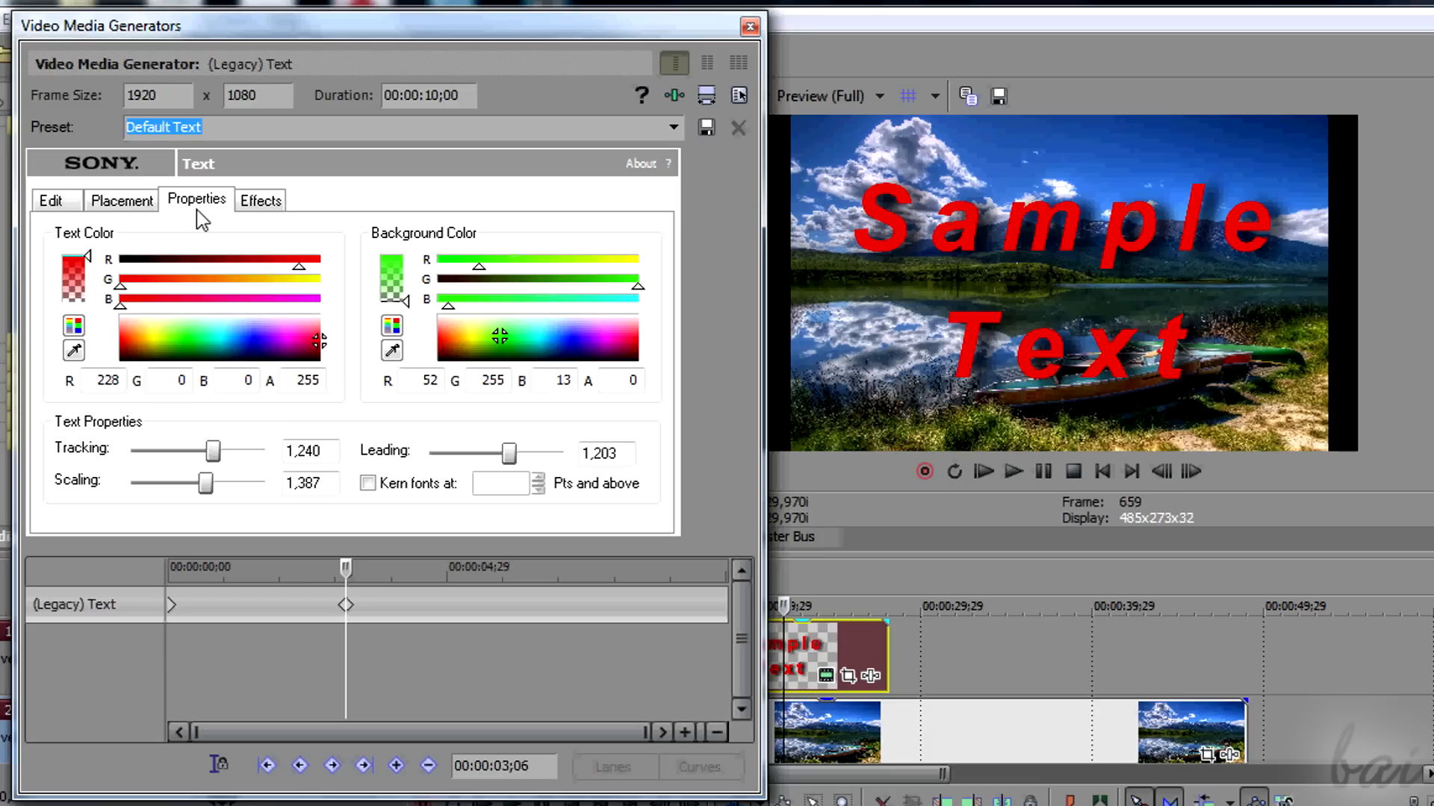
{"action": "left_click", "coordinate": [153, 336]}
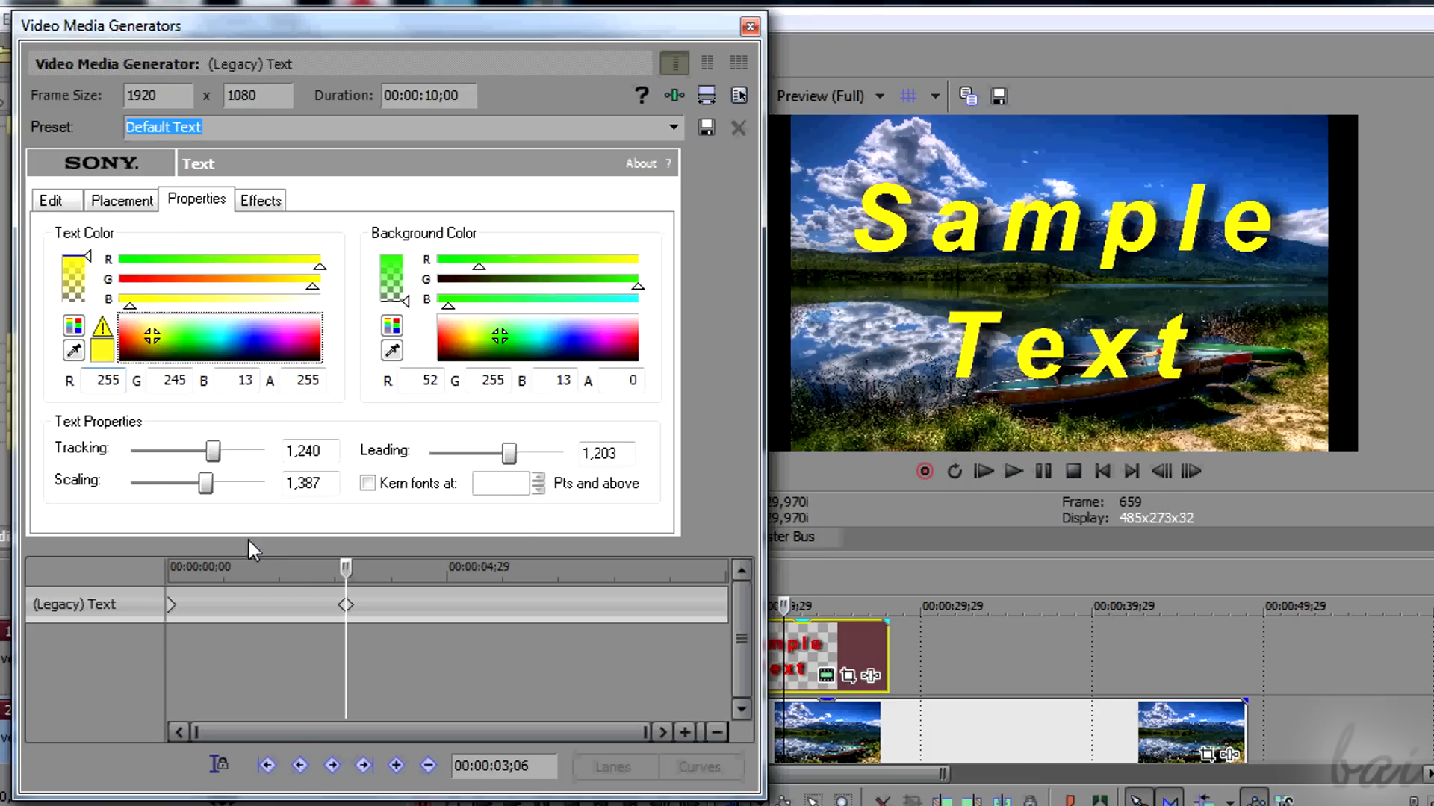
Add a third keyframe near five seconds and nudge it later in the clip
{"action": "left_click_drag", "start_coordinate": [346, 567], "coordinate": [450, 566]}
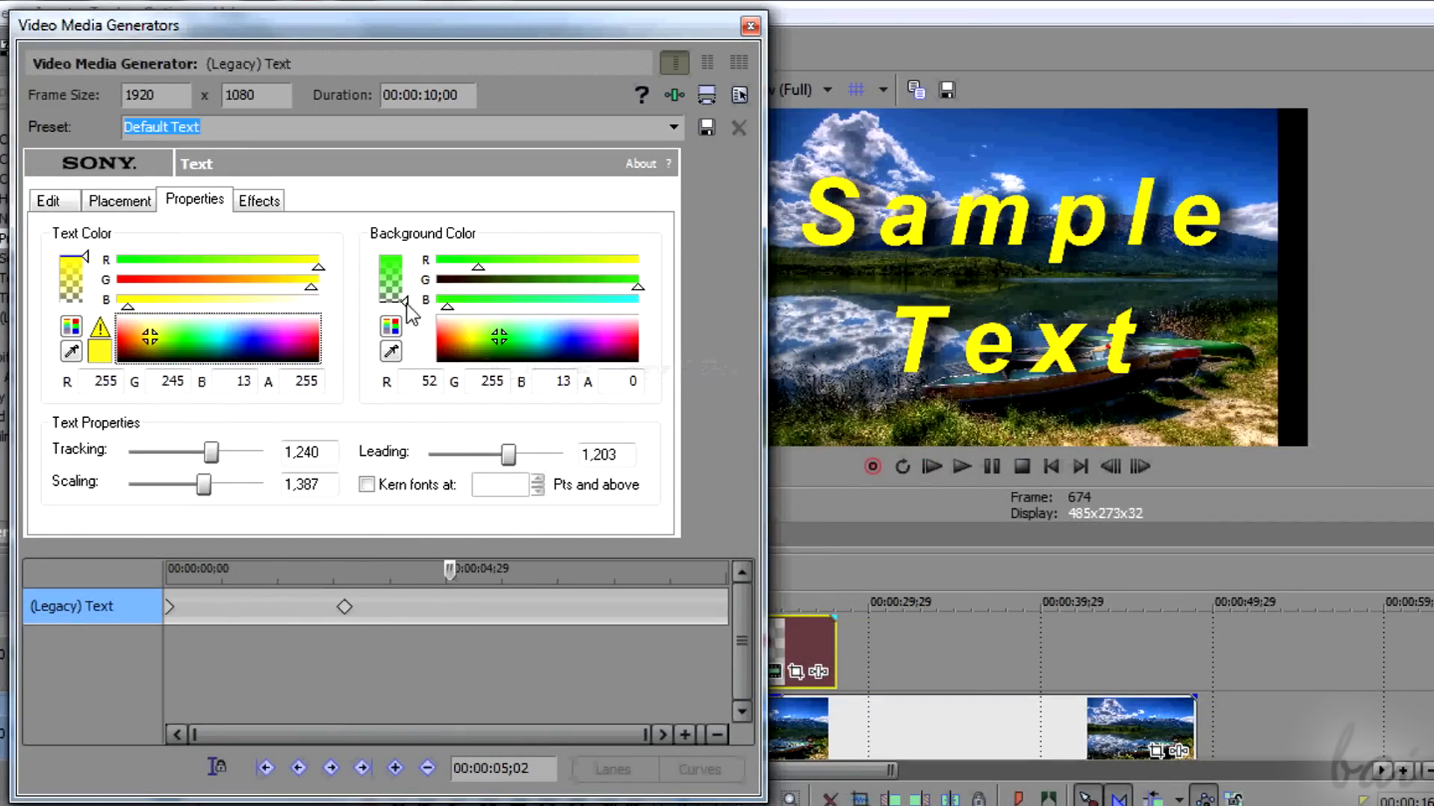
{"action": "left_click_drag", "start_coordinate": [498, 336], "coordinate": [555, 336]}
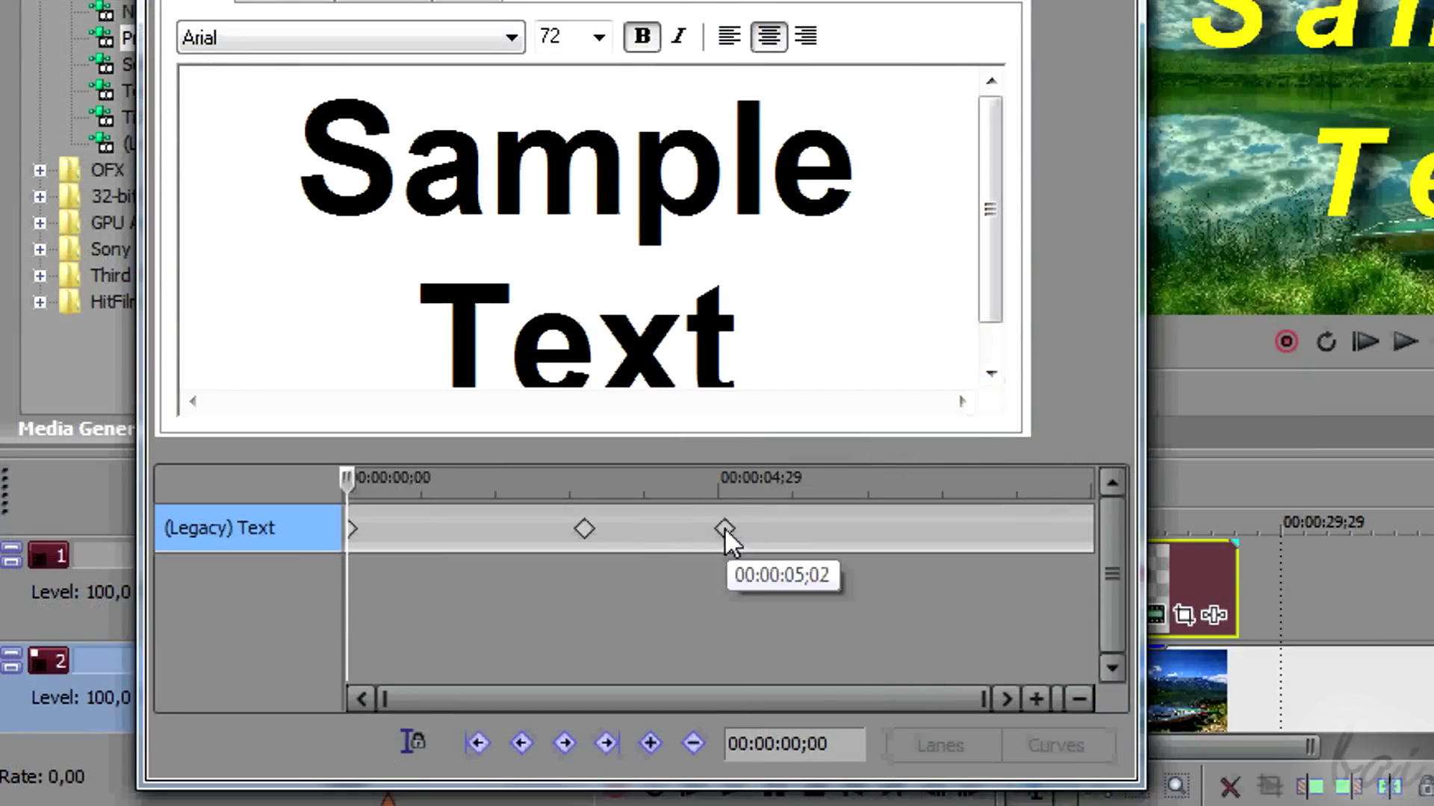
{"action": "mouse_move", "coordinate": [725, 528]}
{"action": "left_mouse_down"}
{"action": "mouse_move", "coordinate": [895, 526]}
{"action": "mouse_move", "coordinate": [719, 528]}
{"action": "mouse_move", "coordinate": [917, 541]}
{"action": "mouse_move", "coordinate": [725, 532]}
{"action": "left_mouse_up"}
Delete the 05;02 keyframe and move the italic-yellow keyframe from 03;06 to 01;10
{"action": "right_click", "coordinate": [726, 531]}
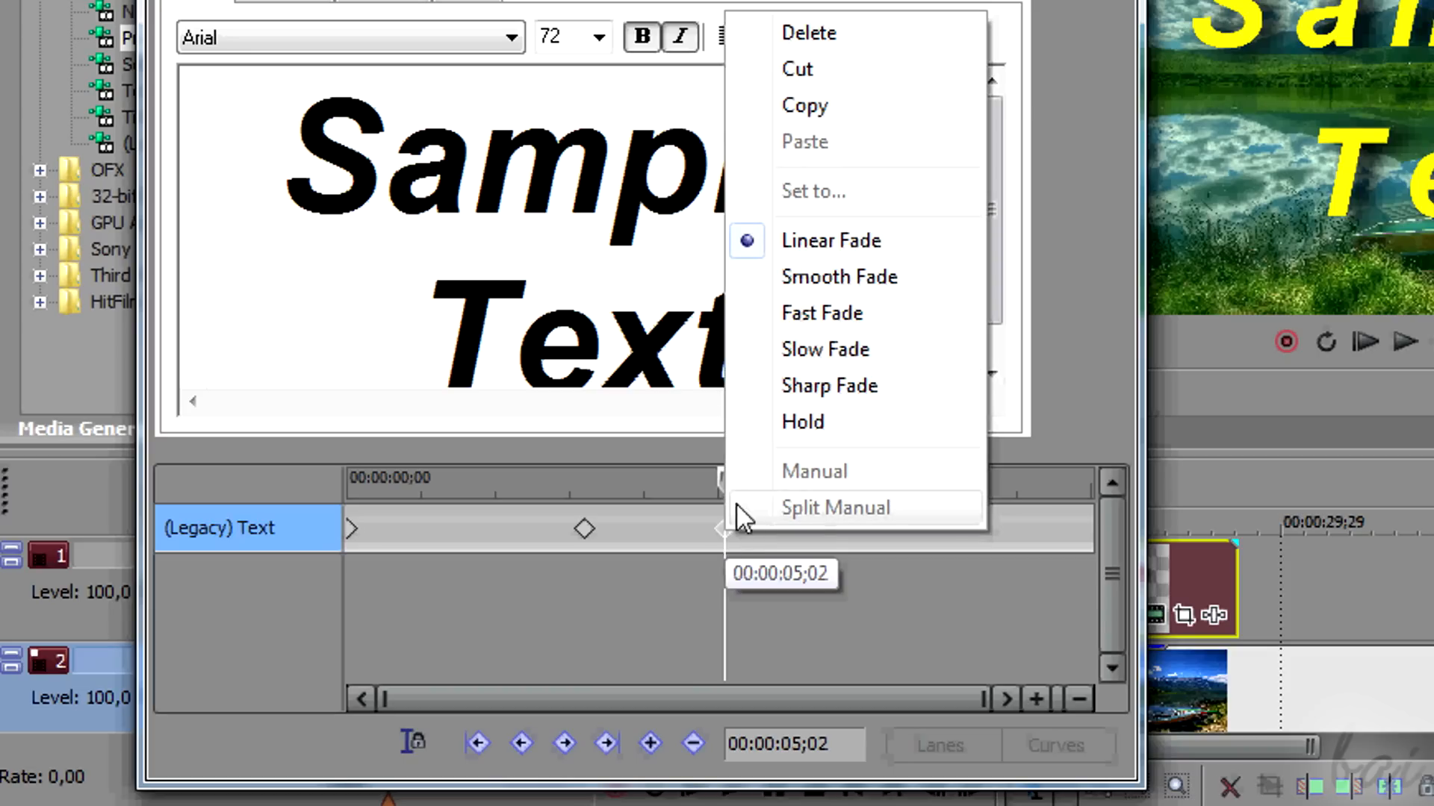
{"action": "left_click", "coordinate": [810, 34]}
{"action": "left_click", "coordinate": [586, 528]}
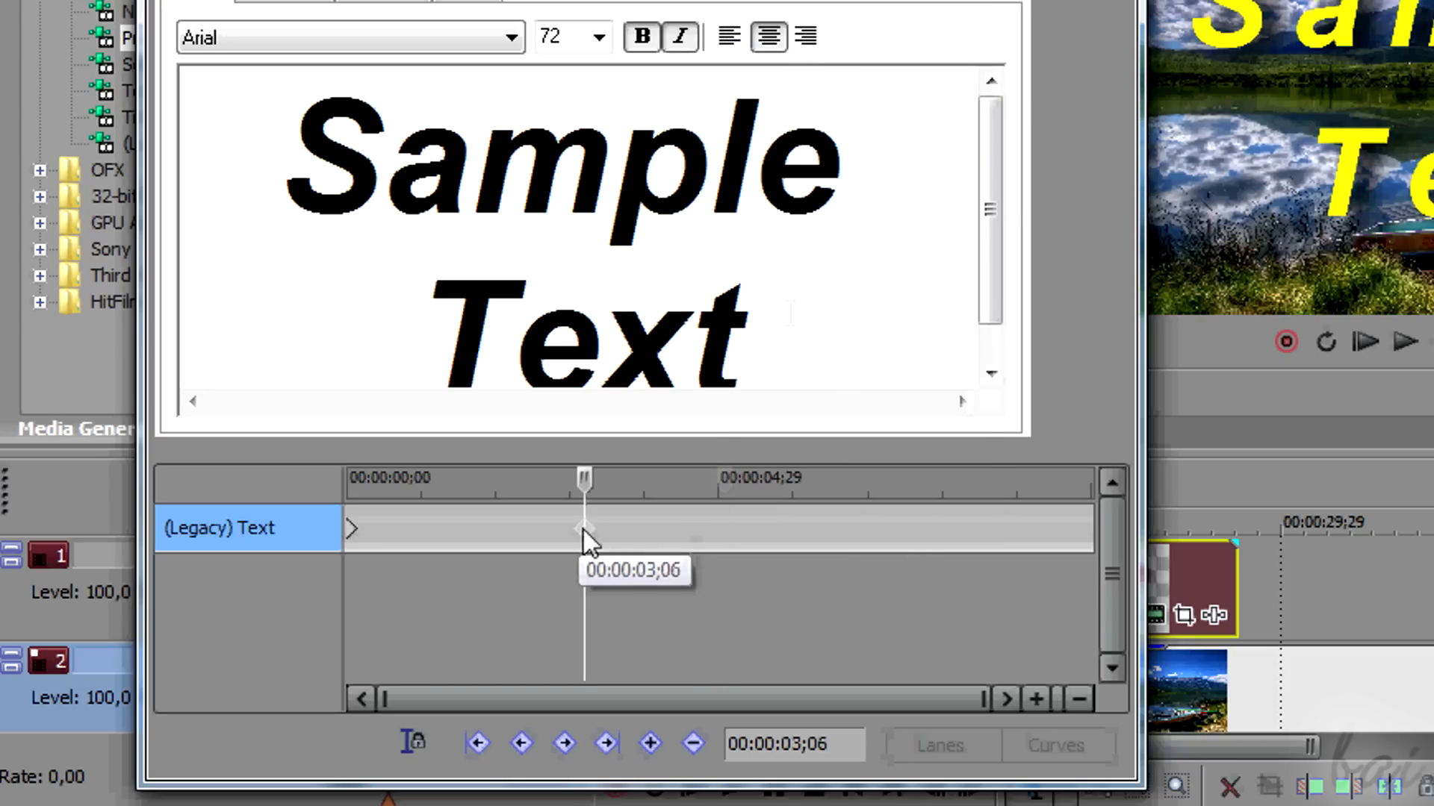
{"action": "left_click_drag", "start_coordinate": [589, 527], "coordinate": [449, 529]}
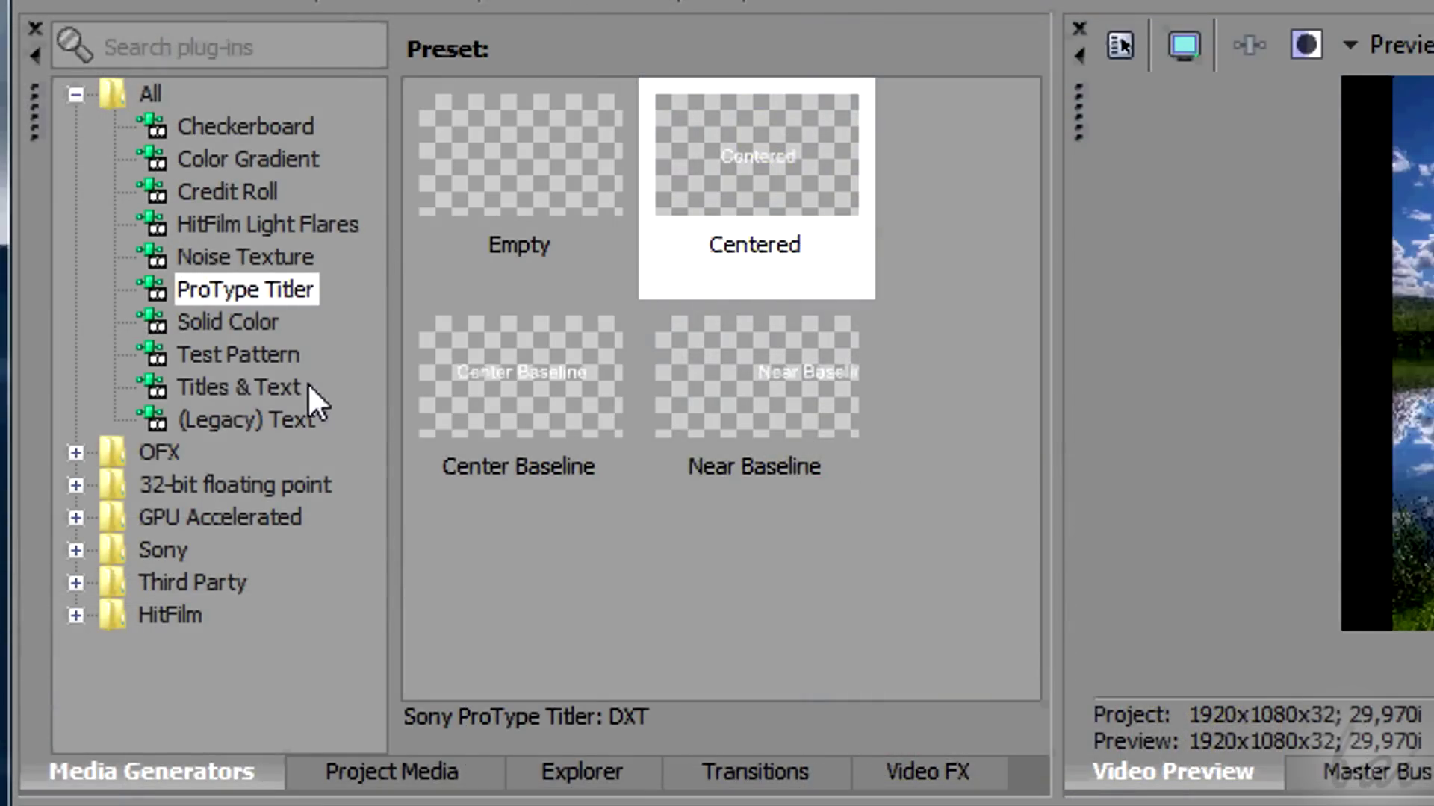
Show the Titles & Text generator preset gallery in Media Generators
{"action": "left_click", "coordinate": [294, 392]}
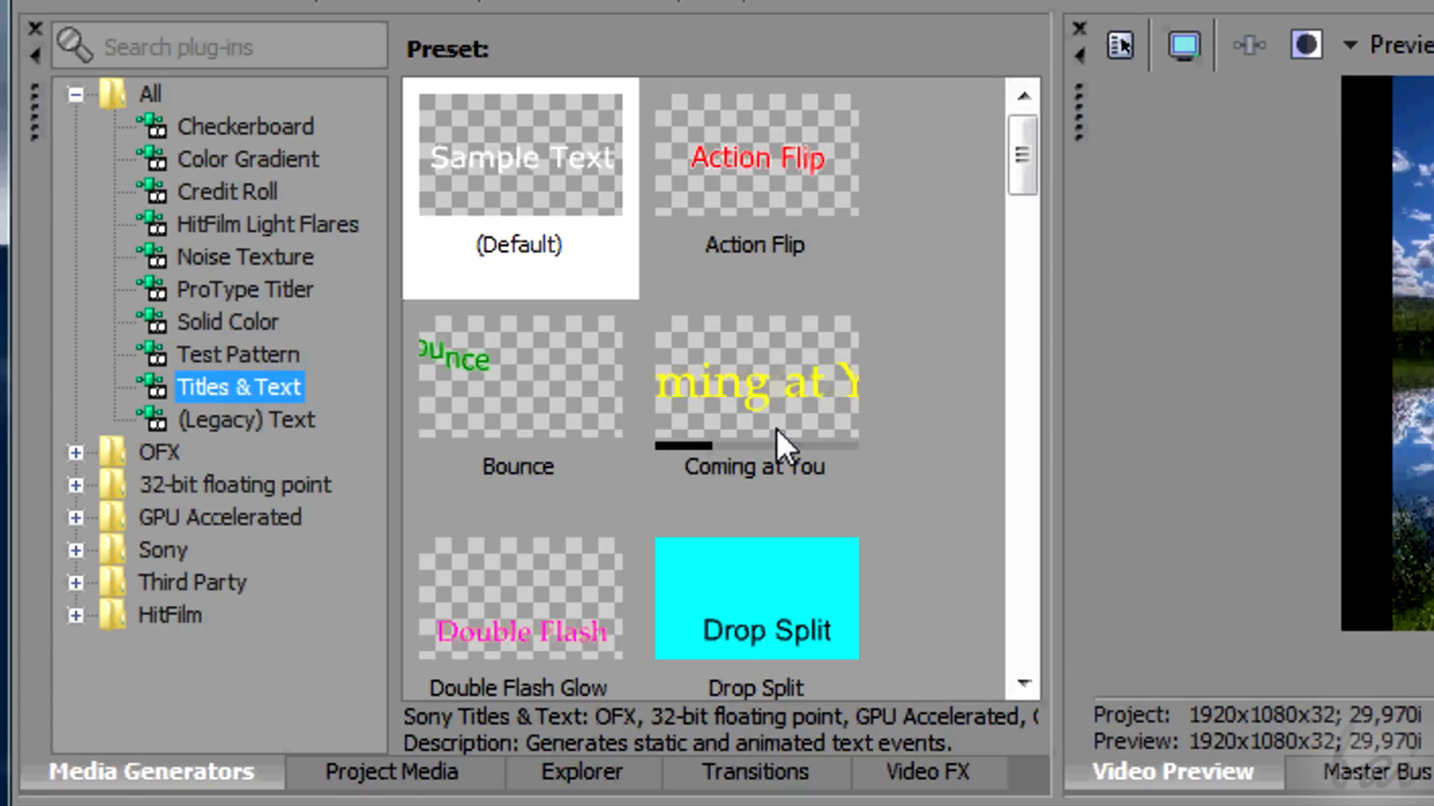
{"action": "mouse_move", "coordinate": [398, 291]}
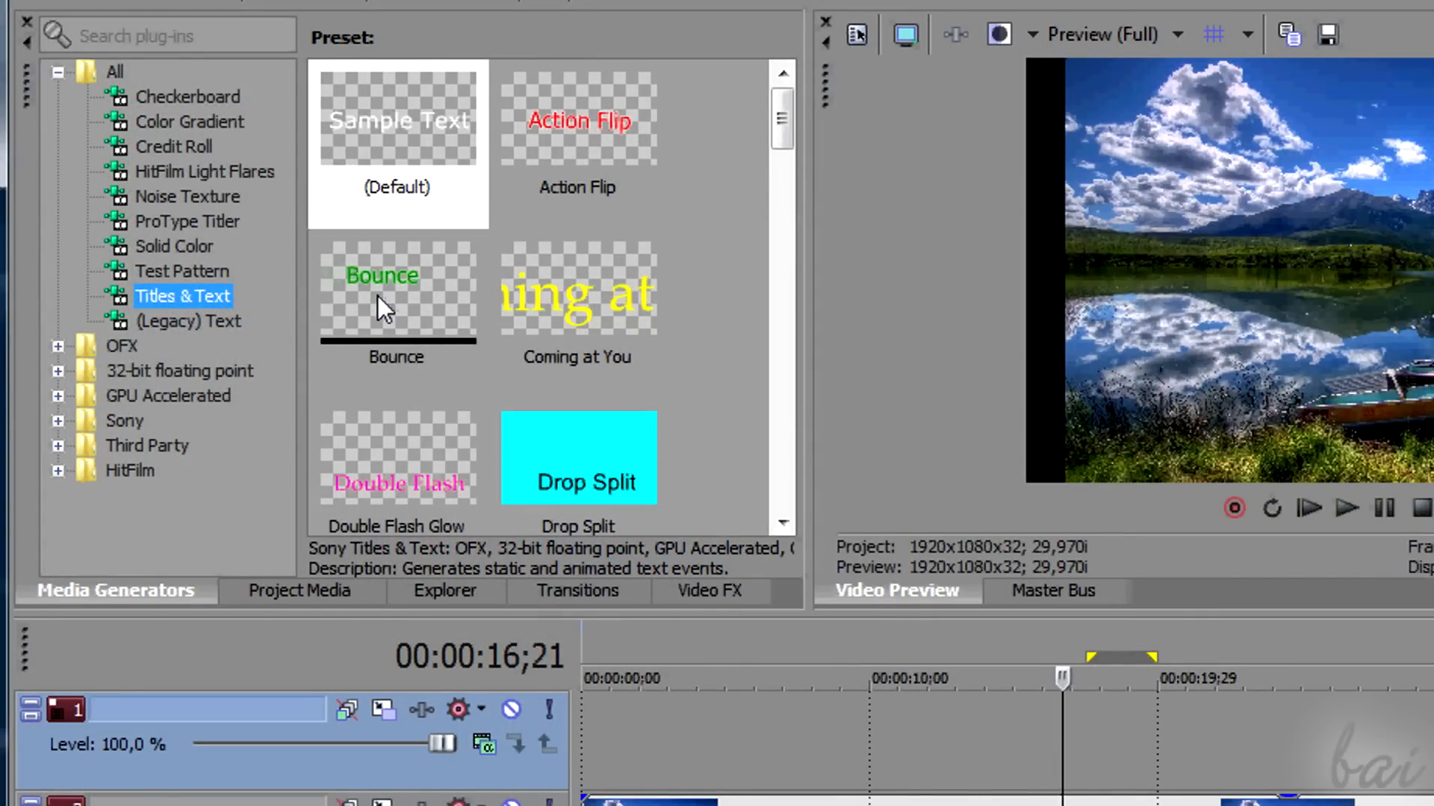
Place the Bounce title preset on video track 1 and preview its animation
{"action": "mouse_move", "coordinate": [378, 295]}
{"action": "left_mouse_down"}
{"action": "mouse_move", "coordinate": [495, 318]}
{"action": "mouse_move", "coordinate": [935, 730]}
{"action": "left_mouse_up"}
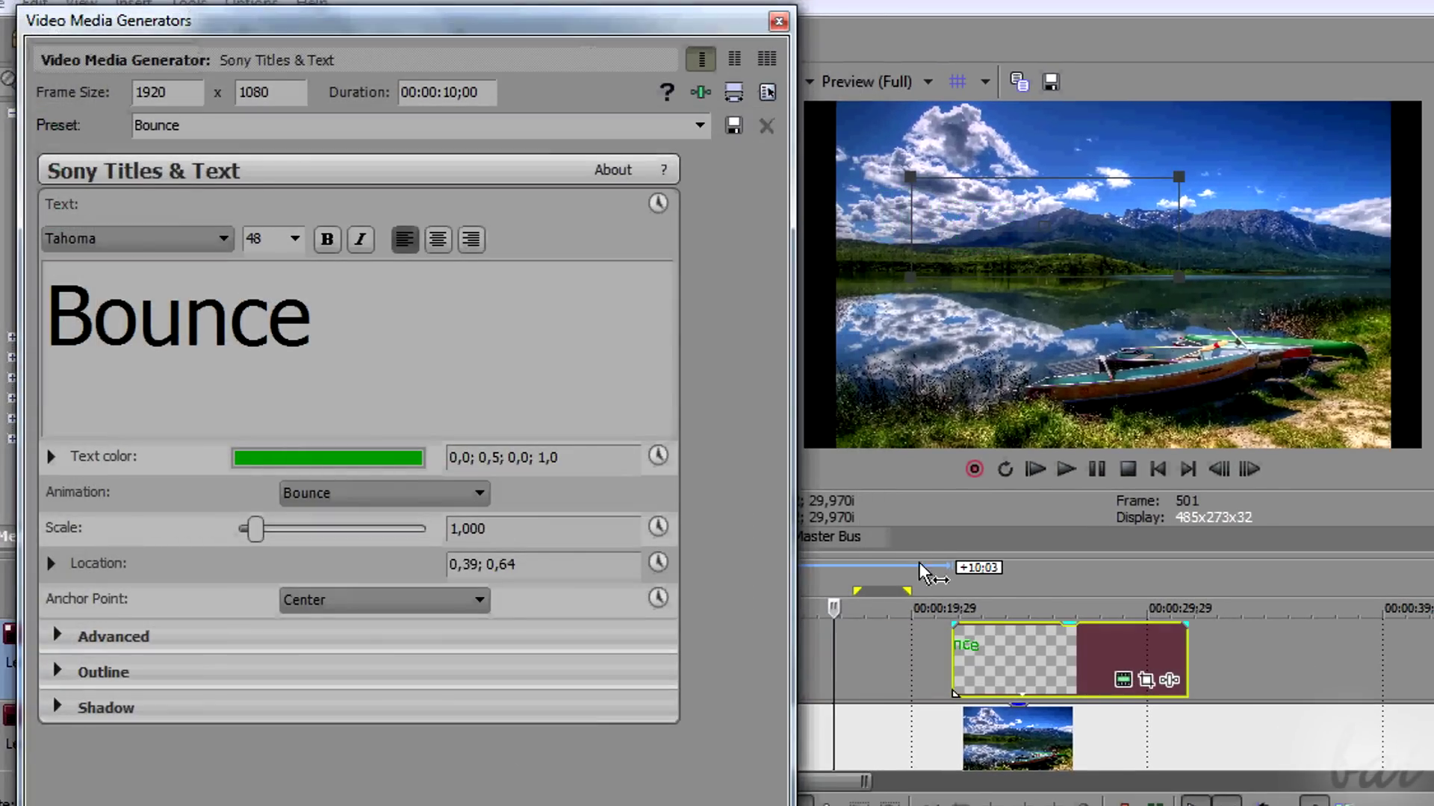
{"action": "left_click_drag", "start_coordinate": [950, 587], "coordinate": [1185, 607]}
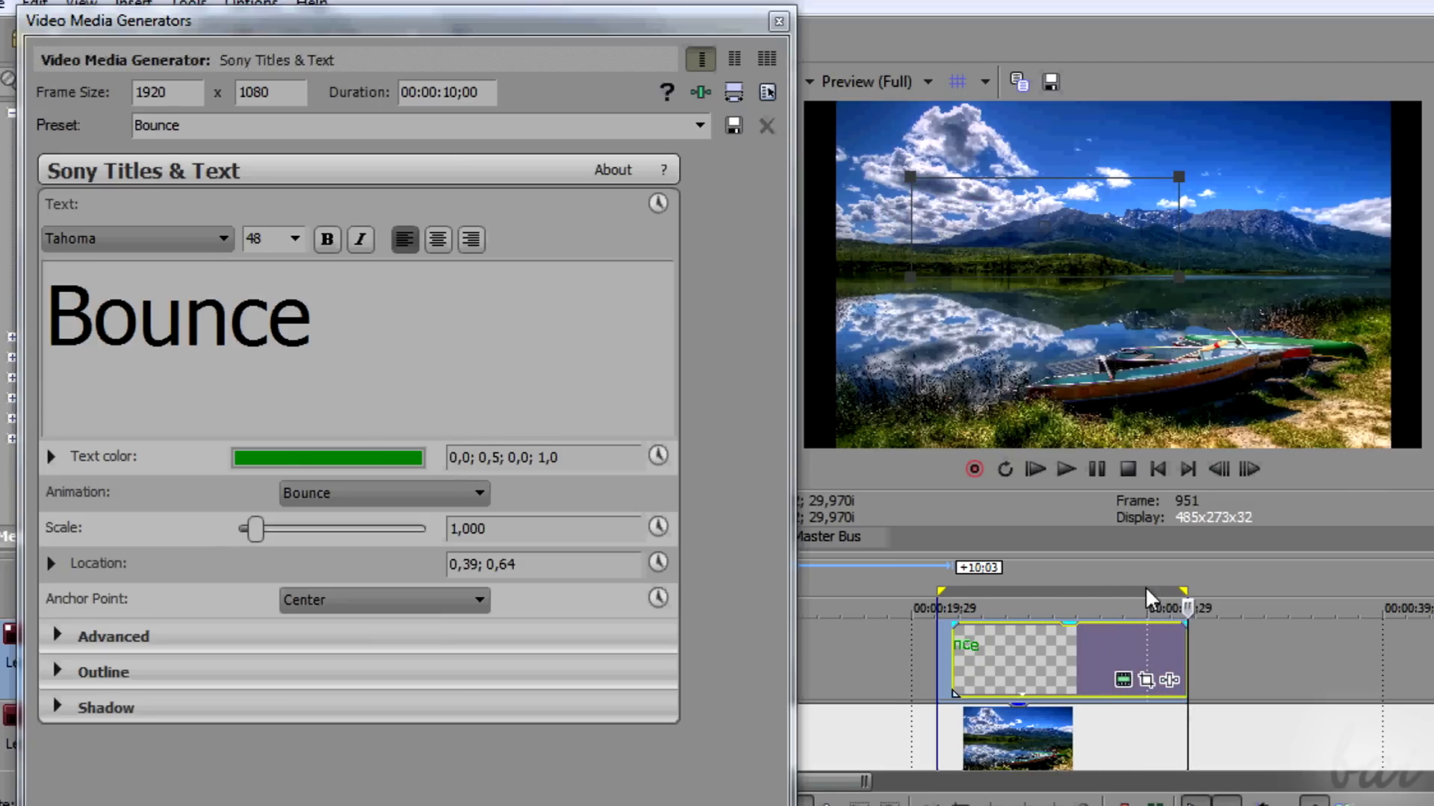
Change the Bounce title's text colour to blue in the colour picker
{"action": "left_click", "coordinate": [1107, 584]}
{"action": "left_click", "coordinate": [306, 465]}
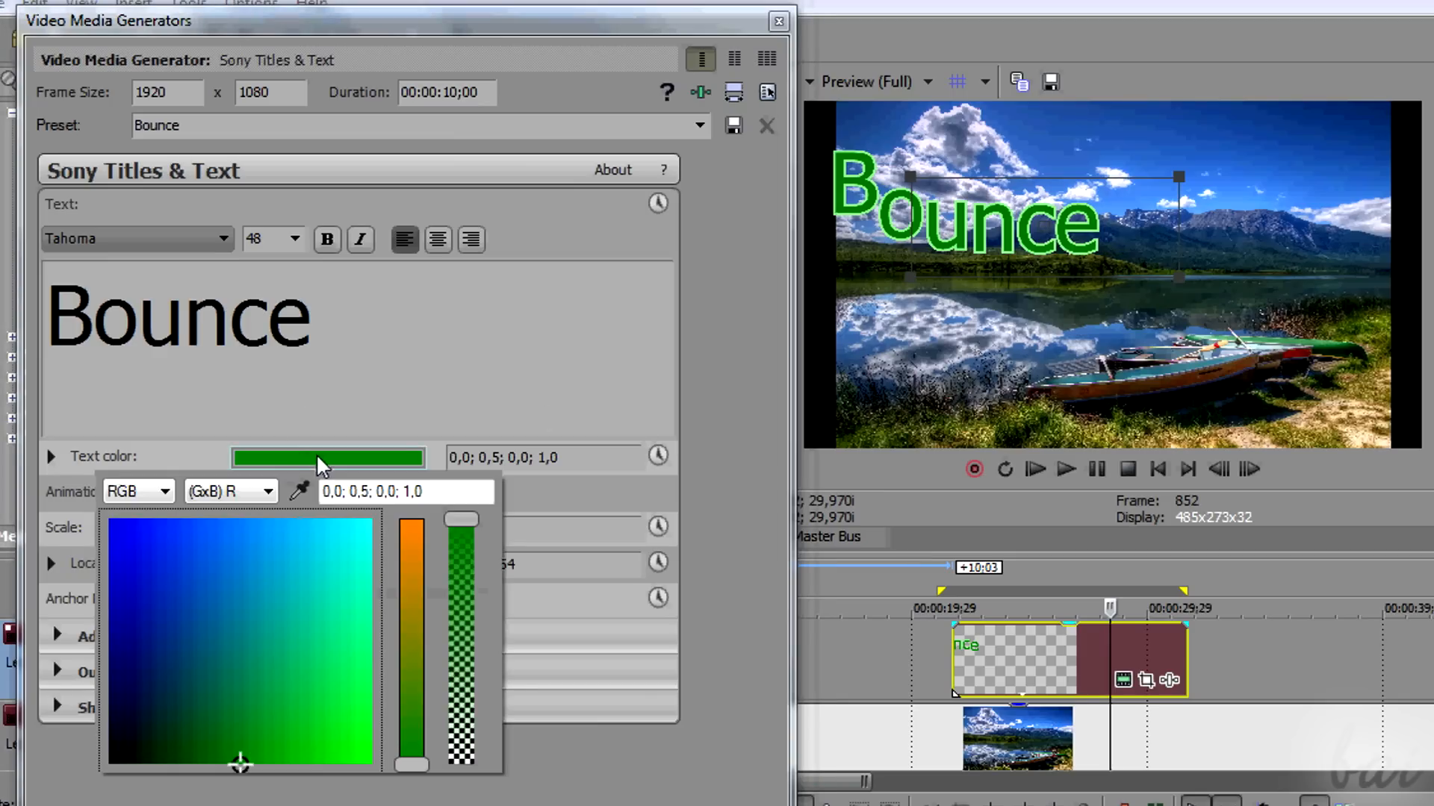
{"action": "mouse_move", "coordinate": [330, 568]}
{"action": "left_mouse_down"}
{"action": "mouse_move", "coordinate": [314, 586]}
{"action": "mouse_move", "coordinate": [153, 554]}
{"action": "mouse_move", "coordinate": [97, 522]}
{"action": "left_mouse_up"}
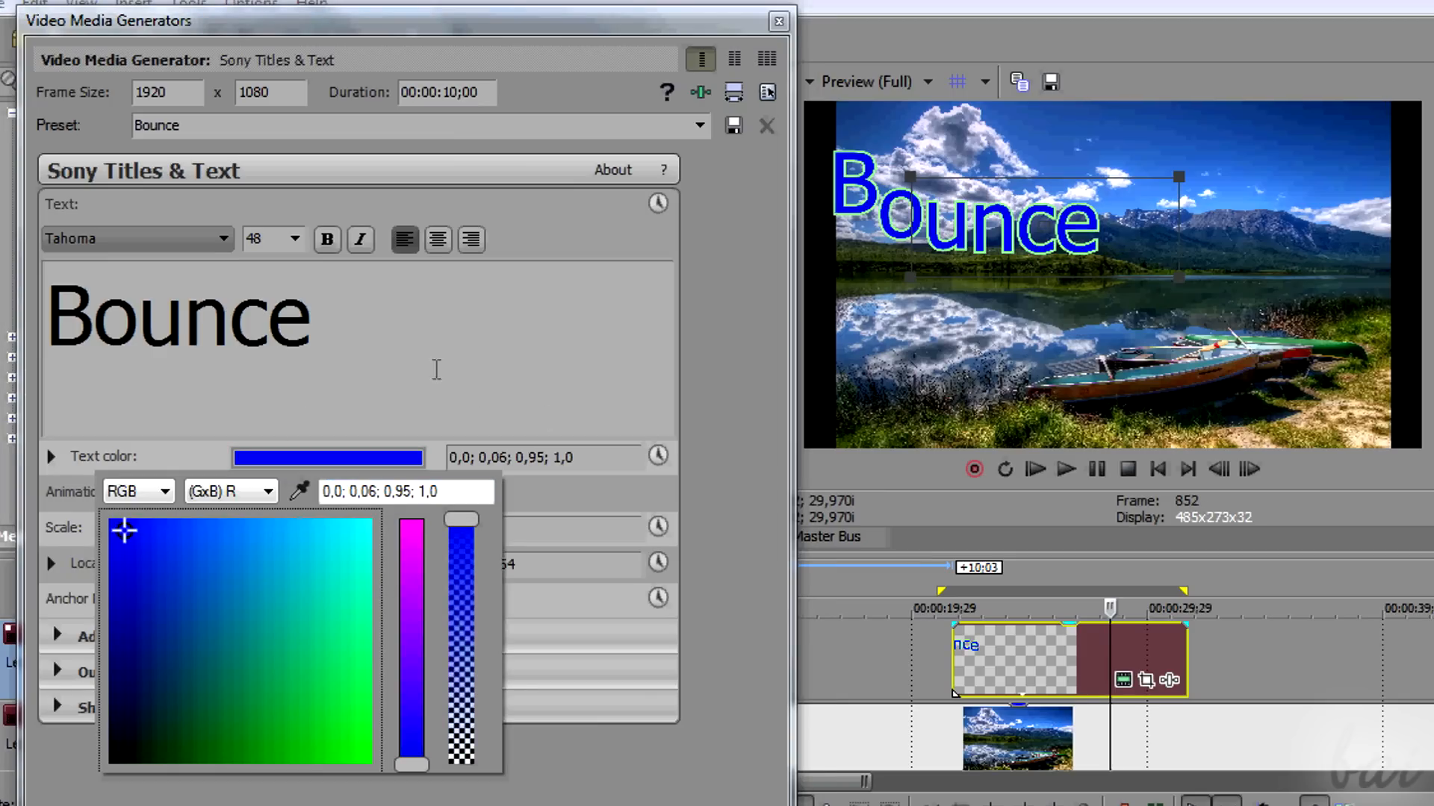
{"action": "left_click", "coordinate": [448, 423]}
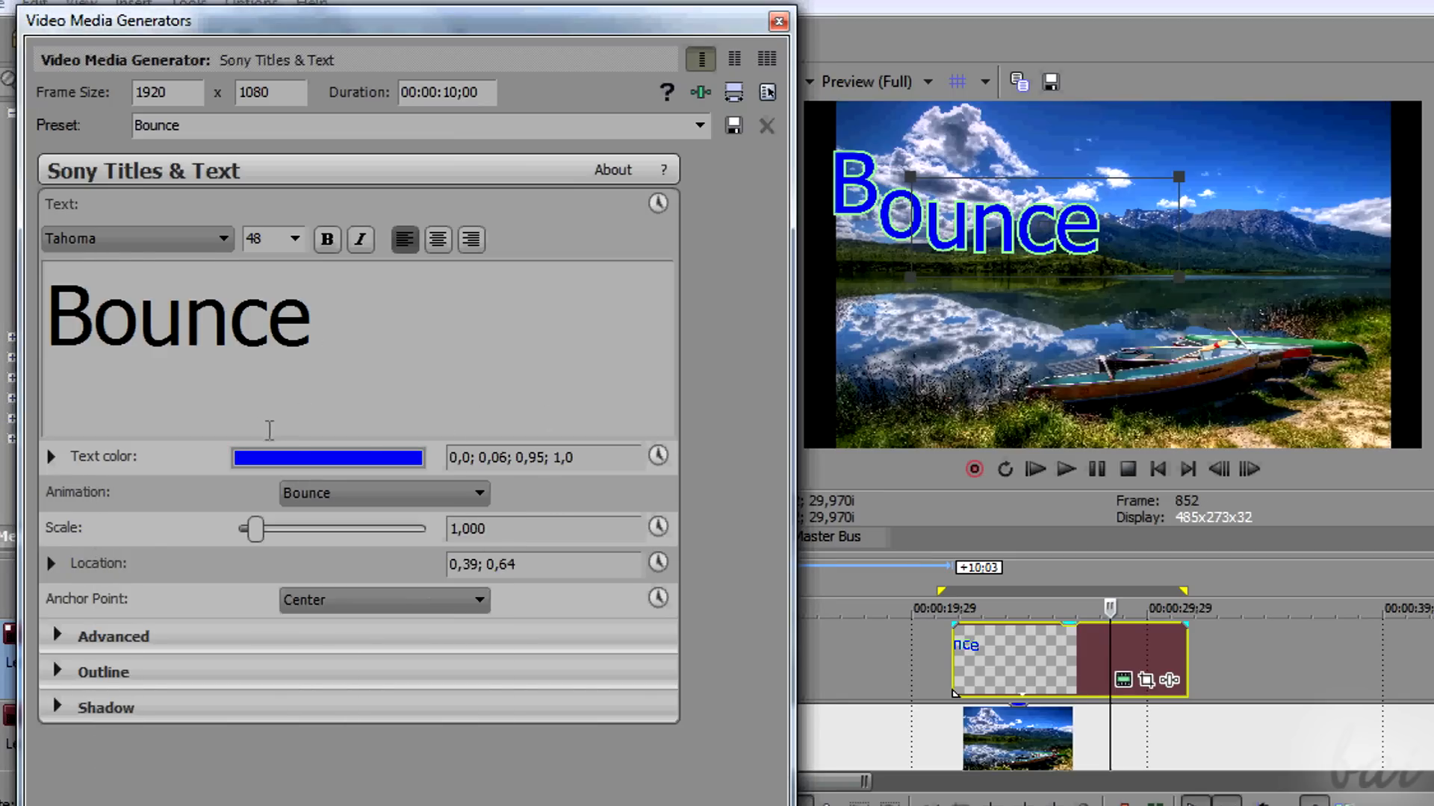
Lower the text colour alpha so the lettering is mostly transparent
{"action": "left_click", "coordinate": [50, 458]}
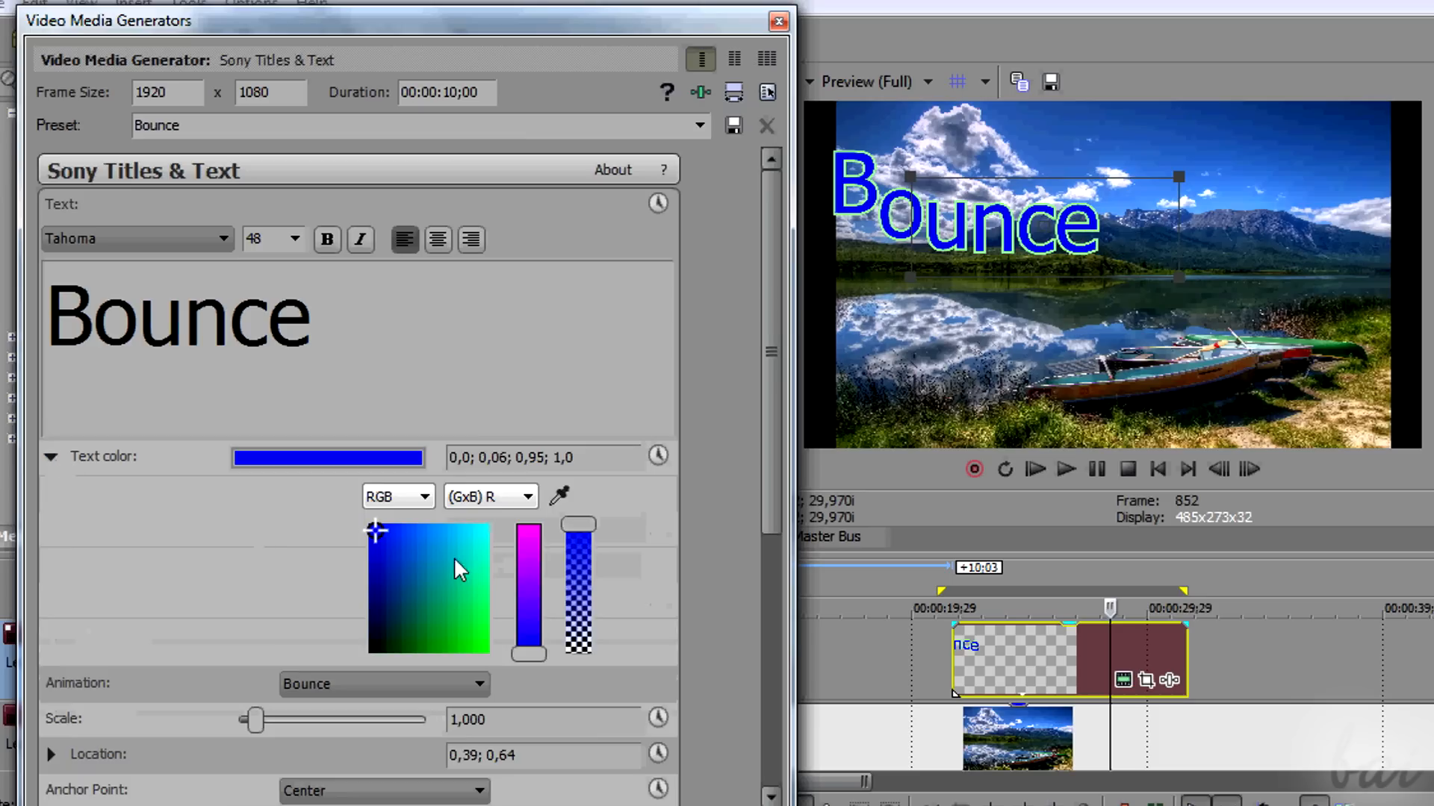
{"action": "left_click_drag", "start_coordinate": [581, 560], "coordinate": [579, 585]}
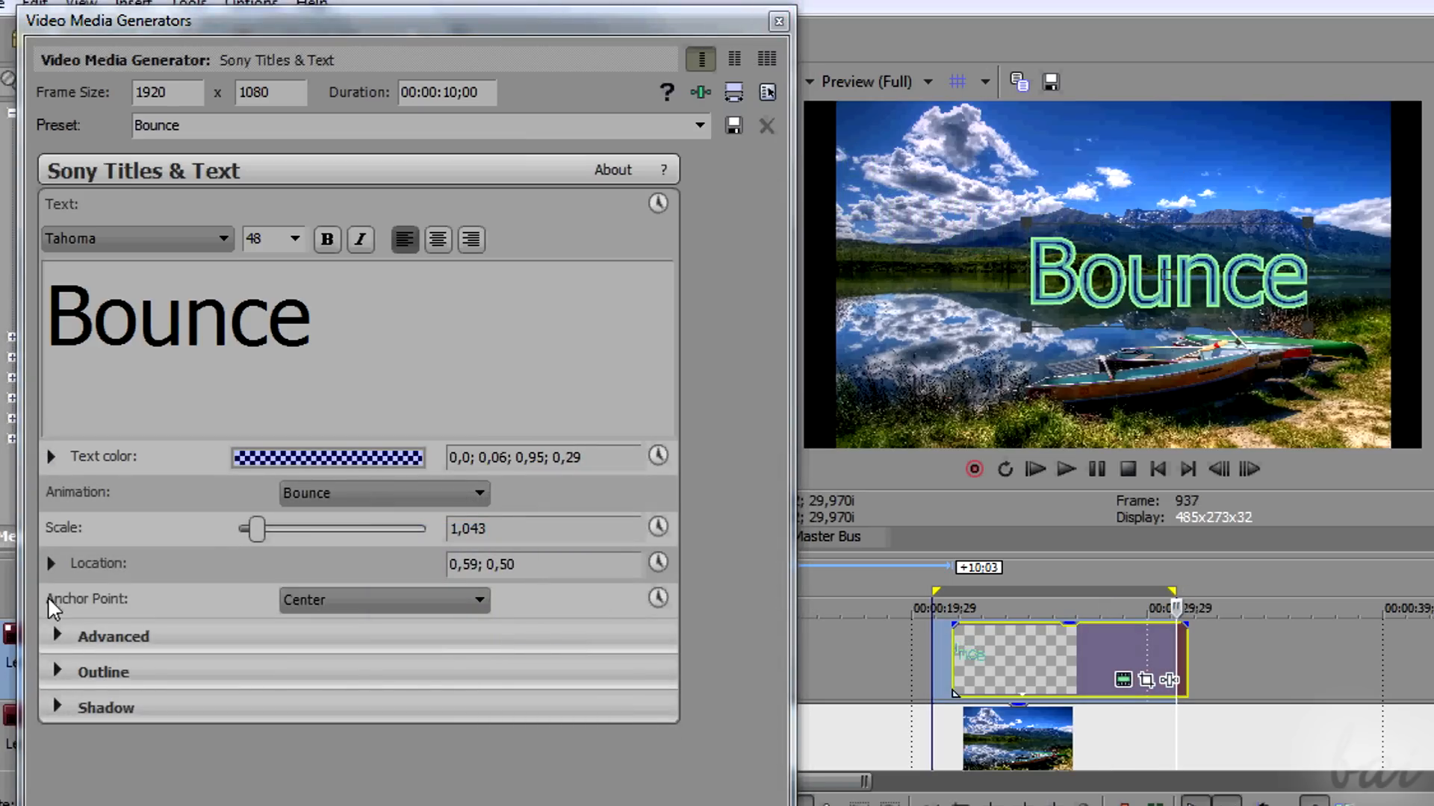
{"action": "left_click", "coordinate": [92, 641]}
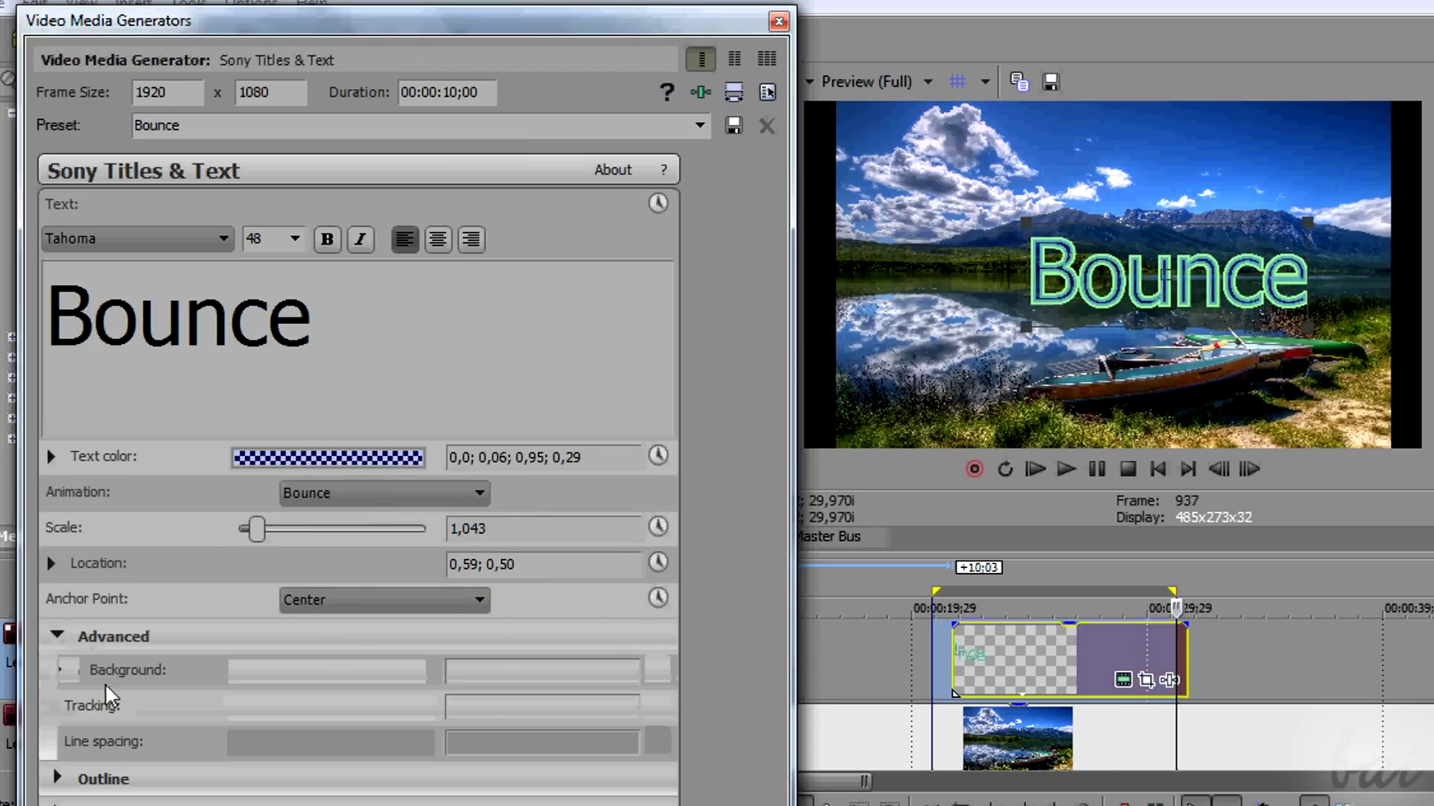
{"action": "left_click", "coordinate": [58, 637]}
{"action": "left_click_drag", "start_coordinate": [1082, 587], "coordinate": [1073, 583]}
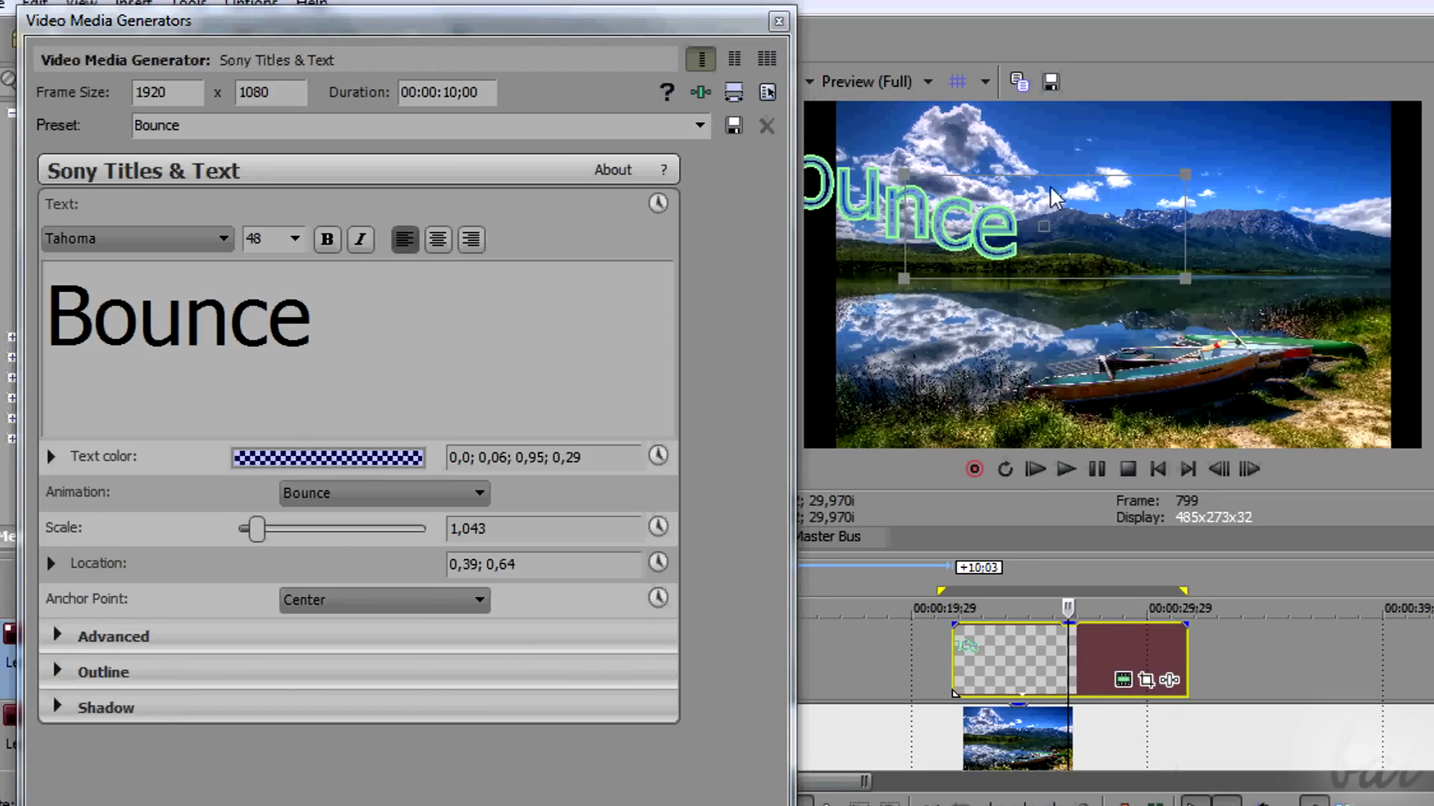
Move the title to about 0.59, 0.50 in the frame and set a loop region over it
{"action": "mouse_move", "coordinate": [1097, 233]}
{"action": "left_mouse_down"}
{"action": "mouse_move", "coordinate": [1167, 235]}
{"action": "mouse_move", "coordinate": [1155, 243]}
{"action": "mouse_move", "coordinate": [1167, 298]}
{"action": "mouse_move", "coordinate": [1162, 263]}
{"action": "left_mouse_up"}
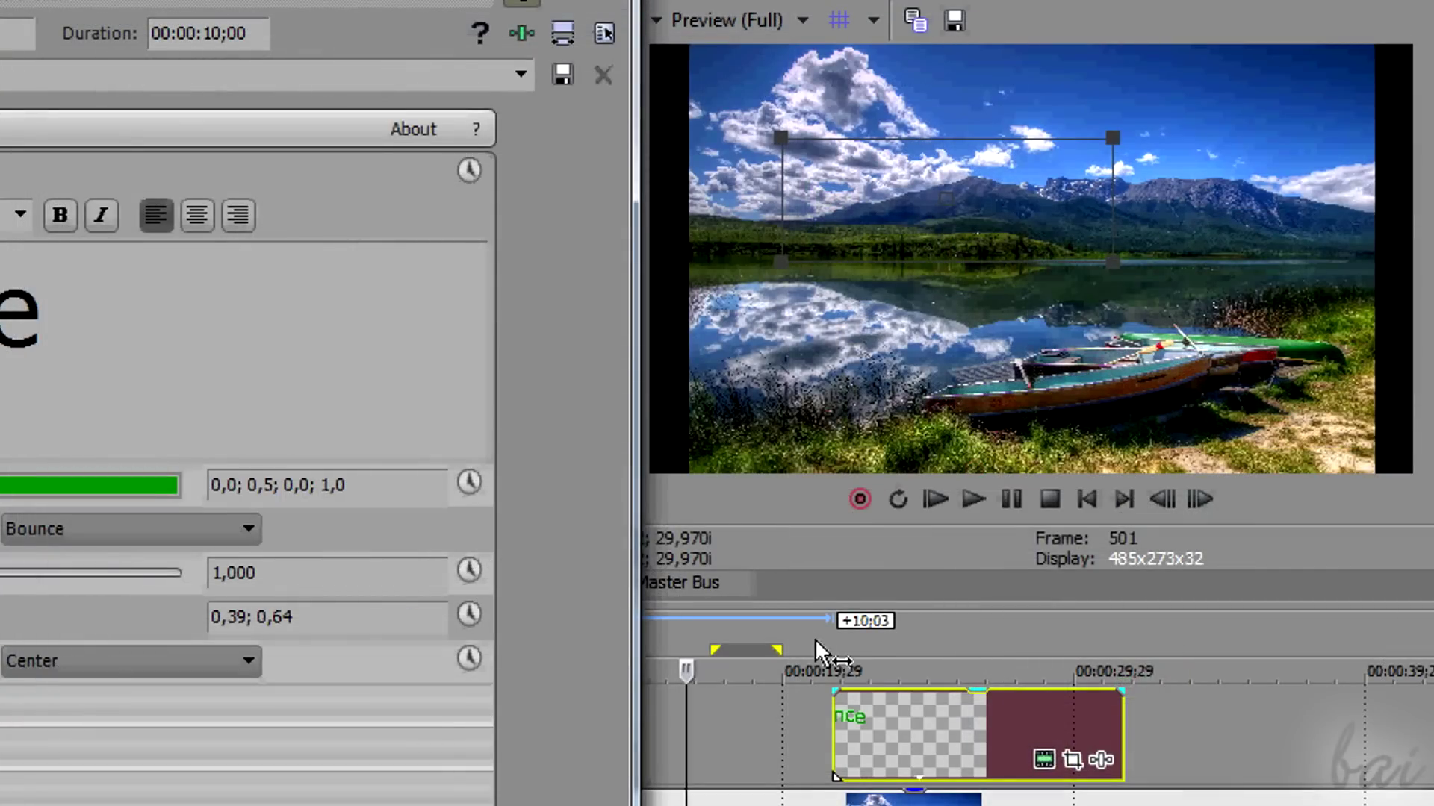
{"action": "left_click_drag", "start_coordinate": [817, 653], "coordinate": [971, 651]}
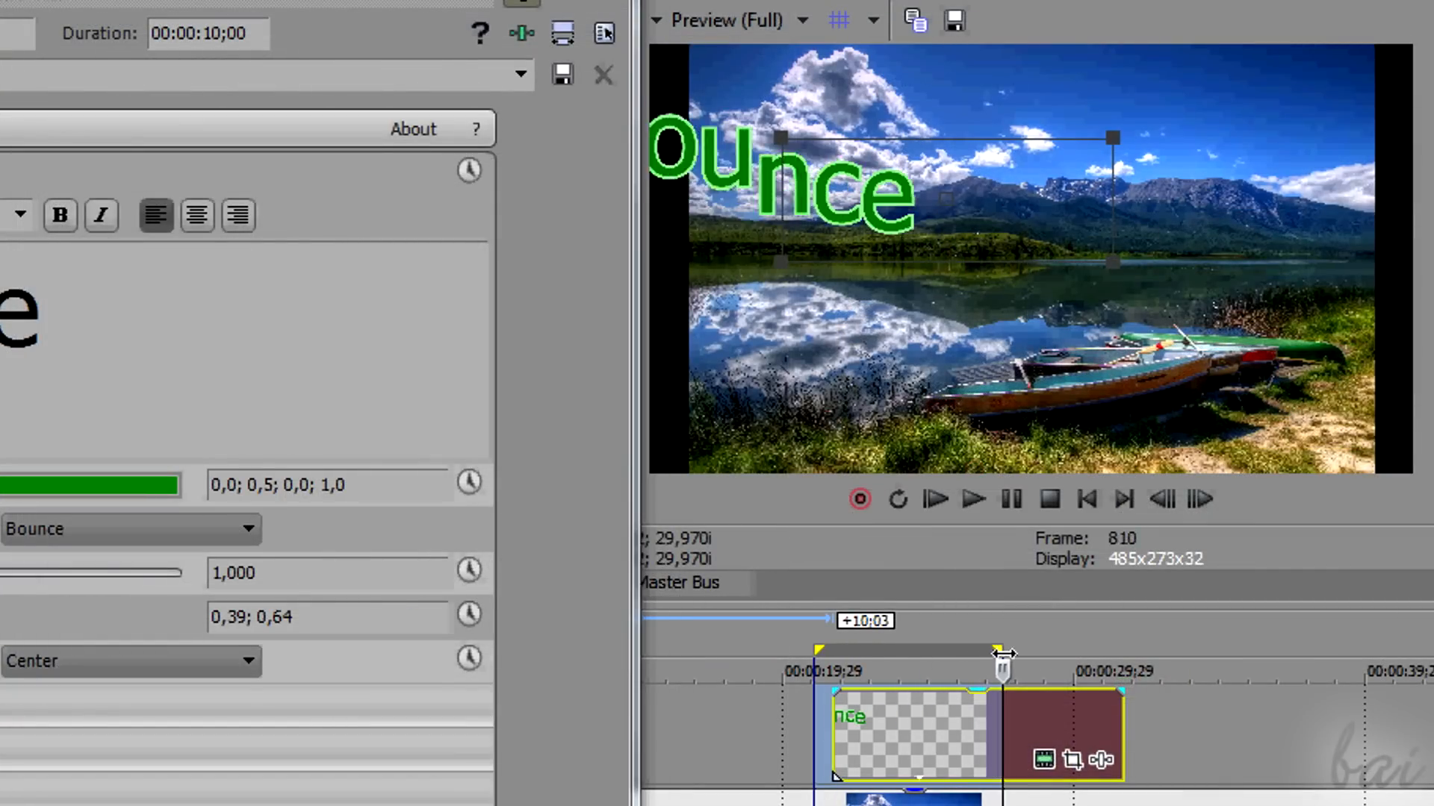
{"action": "left_click_drag", "start_coordinate": [1012, 654], "coordinate": [1096, 654]}
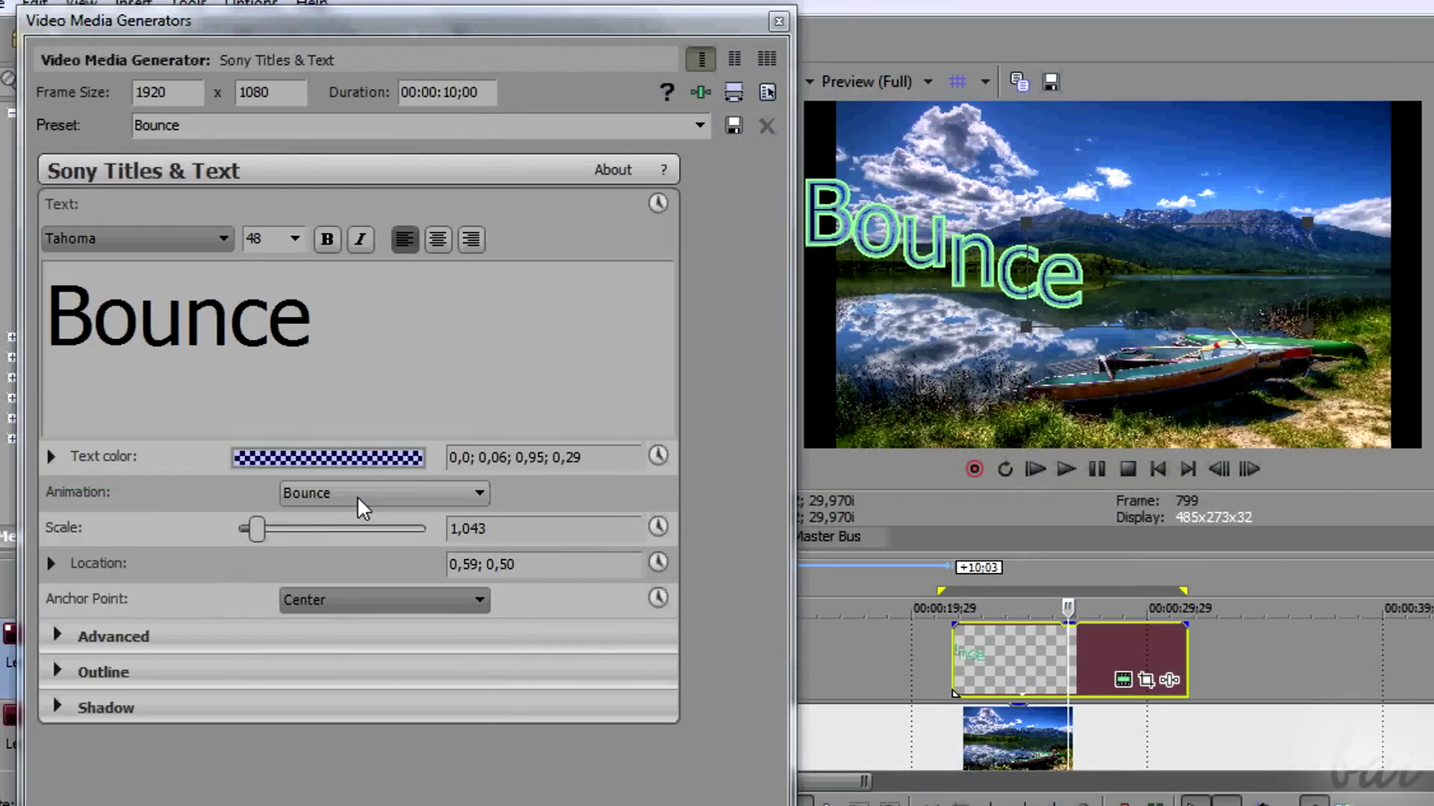
Switch the title's animation to Popup and return to the event start
{"action": "left_click", "coordinate": [358, 499]}
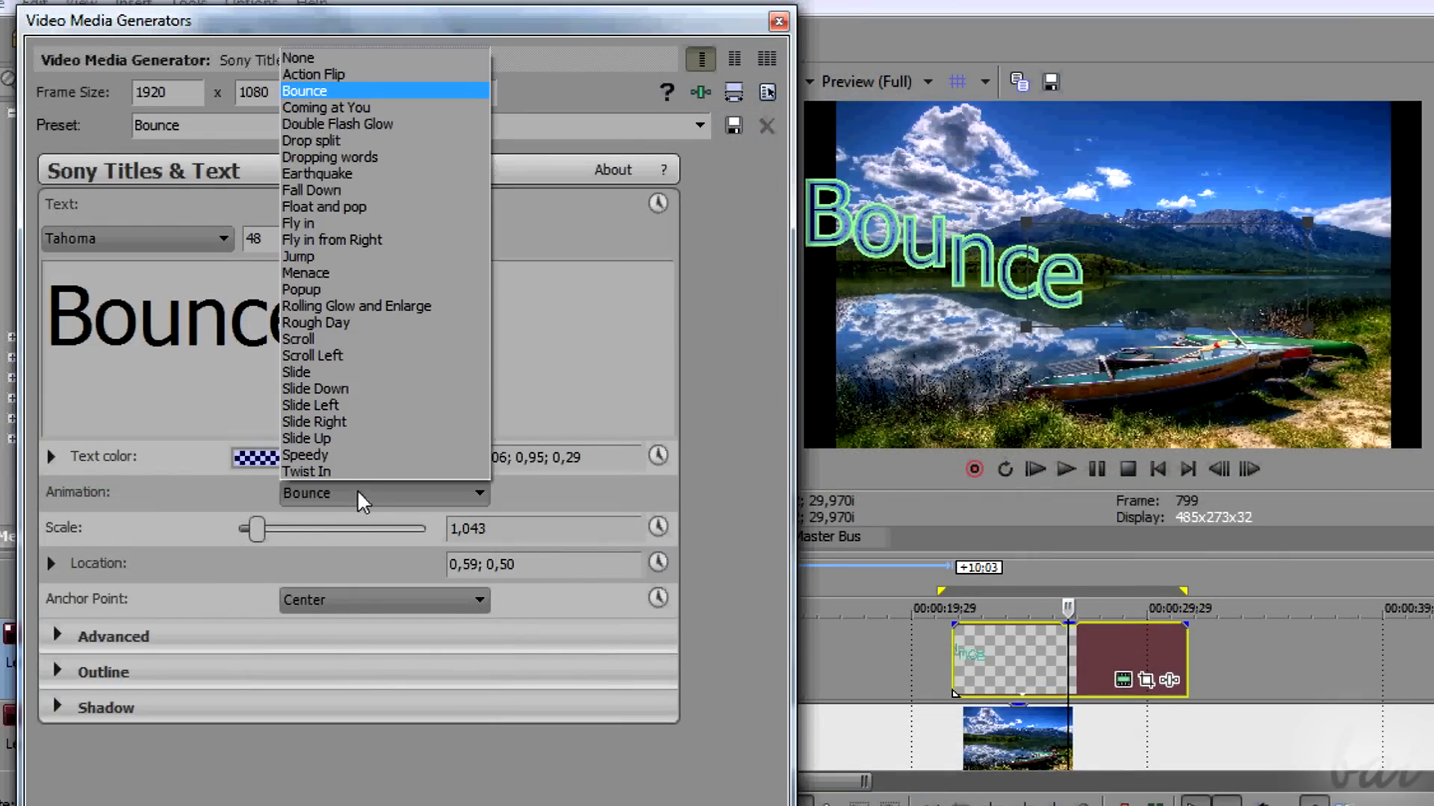
{"action": "left_click", "coordinate": [391, 290]}
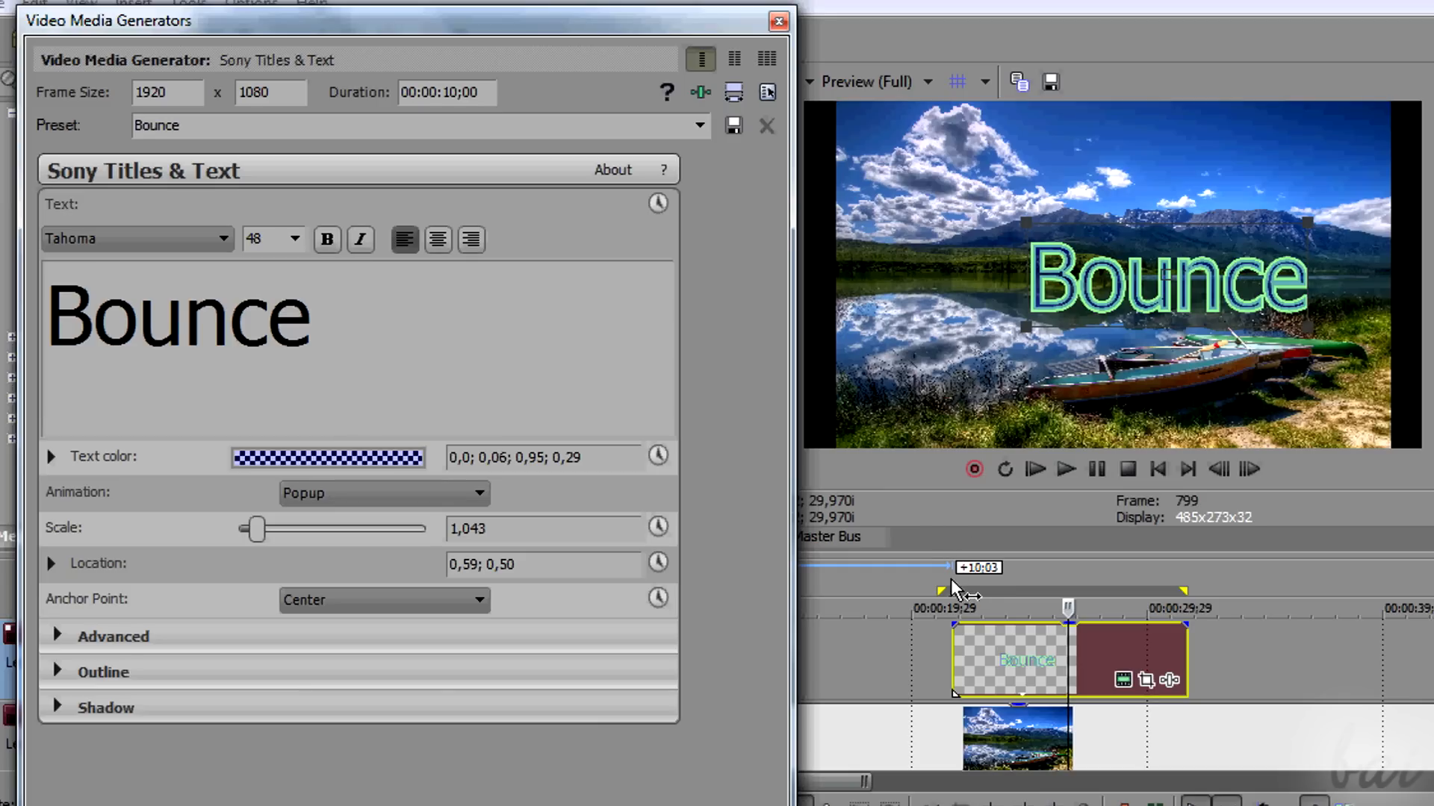
{"action": "left_click_drag", "start_coordinate": [955, 585], "coordinate": [1064, 582]}
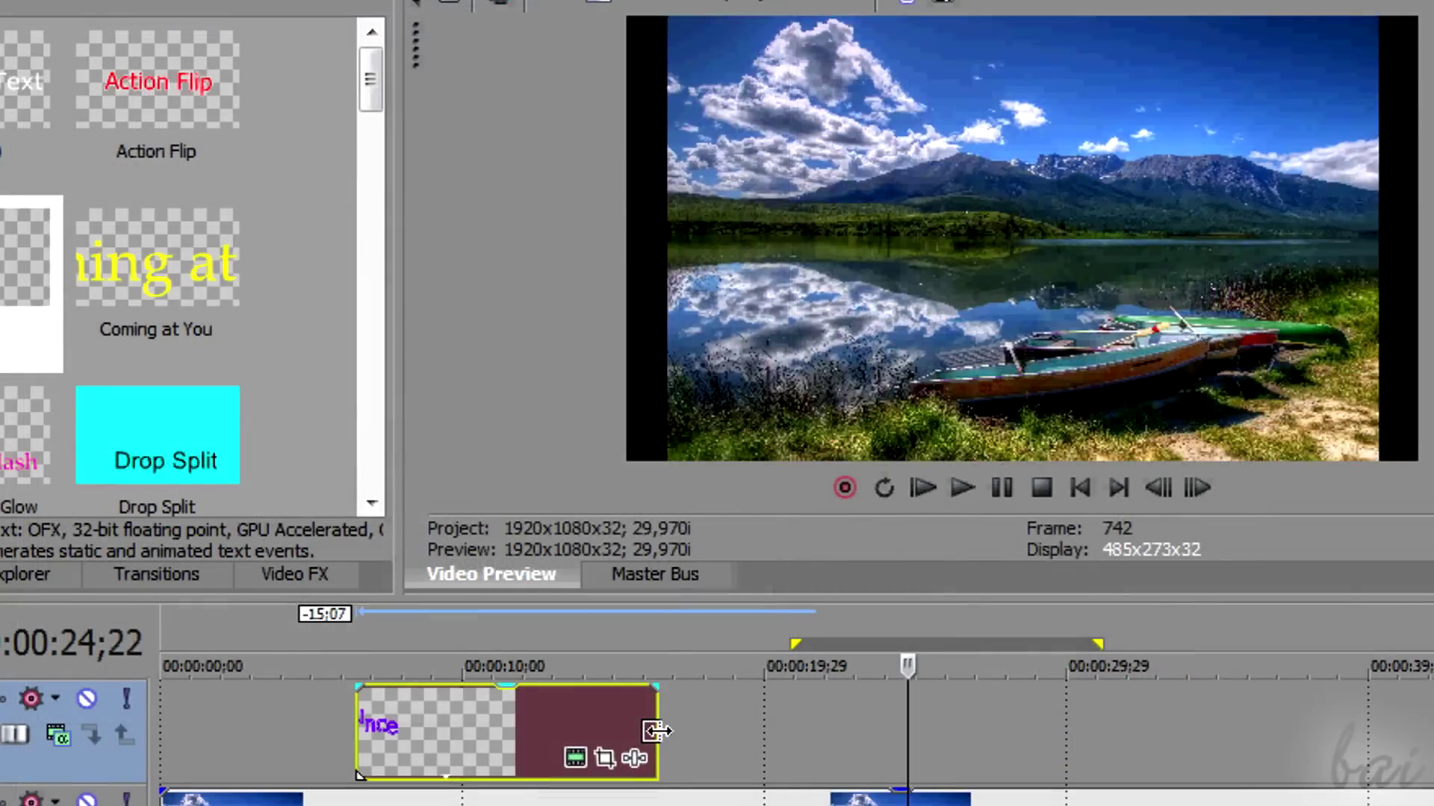
Stretch the title event to about 31 seconds and set a loop region across it
{"action": "mouse_move", "coordinate": [656, 730]}
{"action": "left_mouse_down"}
{"action": "mouse_move", "coordinate": [694, 745]}
{"action": "mouse_move", "coordinate": [1208, 743]}
{"action": "left_mouse_up"}
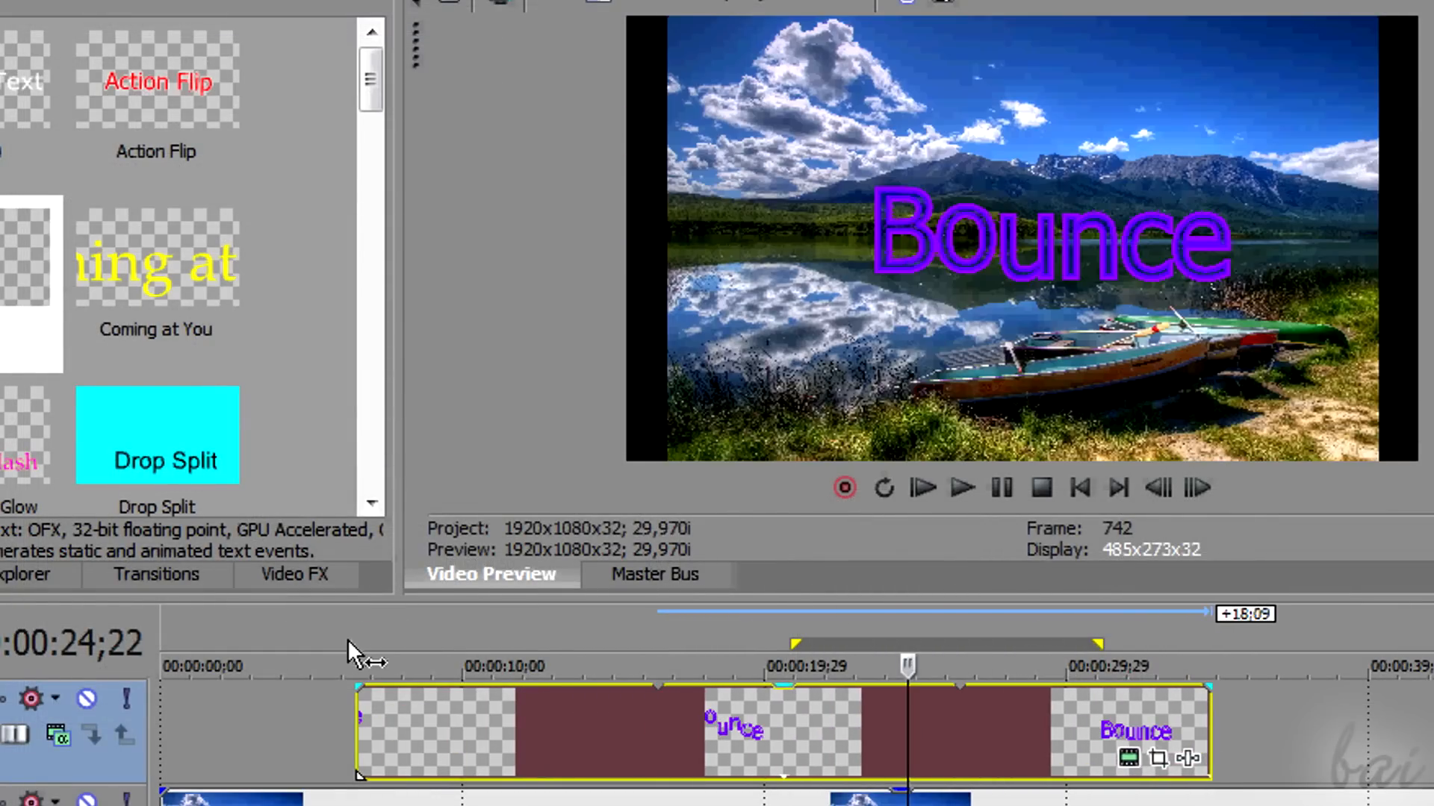
{"action": "left_click_drag", "start_coordinate": [360, 646], "coordinate": [1207, 643]}
{"action": "mouse_move", "coordinate": [581, 721]}
{"action": "left_mouse_down"}
{"action": "mouse_move", "coordinate": [801, 716]}
{"action": "mouse_move", "coordinate": [722, 705]}
{"action": "mouse_move", "coordinate": [514, 737]}
{"action": "mouse_move", "coordinate": [702, 717]}
{"action": "mouse_move", "coordinate": [747, 729]}
{"action": "mouse_move", "coordinate": [1210, 713]}
{"action": "left_mouse_up"}
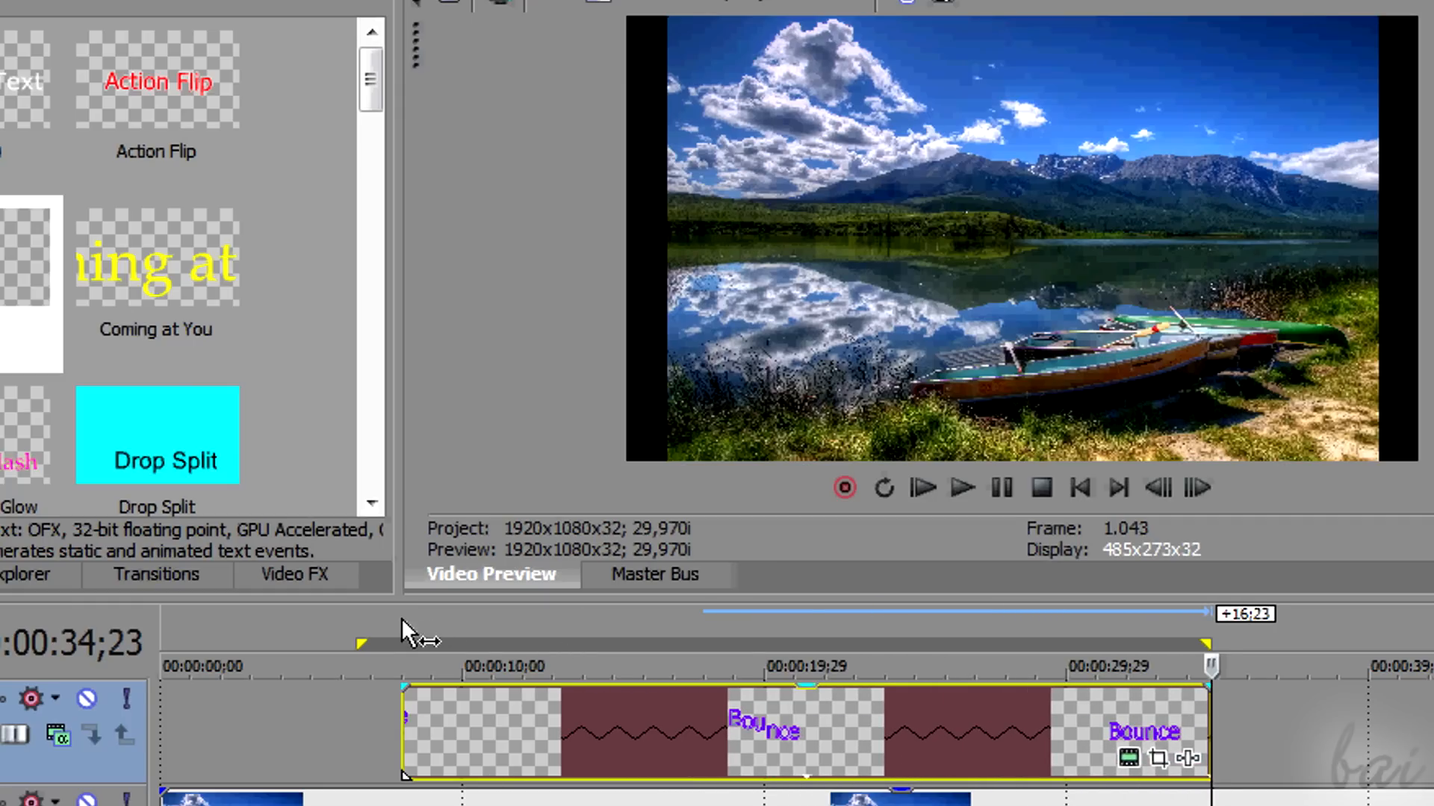
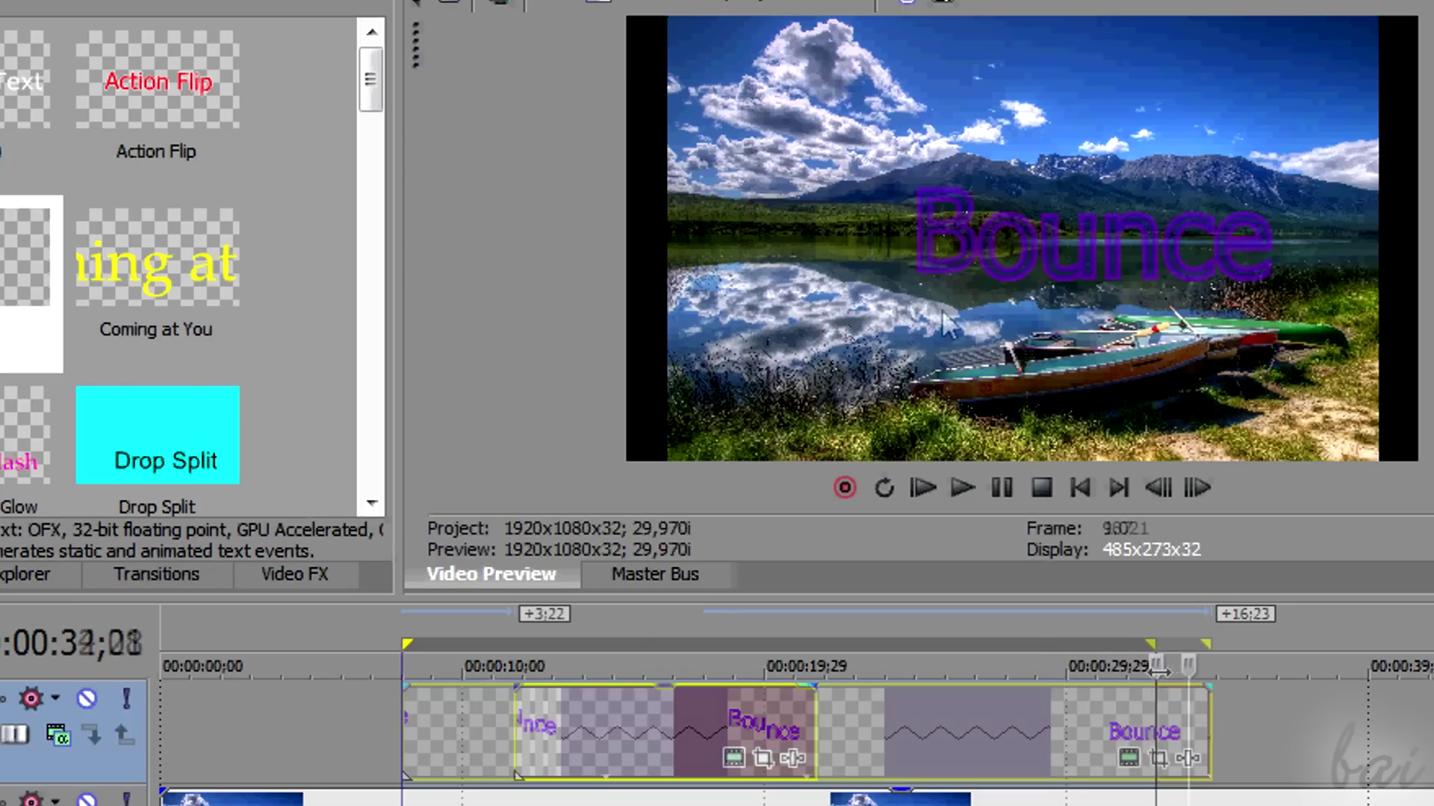
Reverse the Bounce title event, set a loop region around it, then switch Reverse back off
{"action": "left_click", "coordinate": [619, 655]}
{"action": "right_click", "coordinate": [641, 706]}
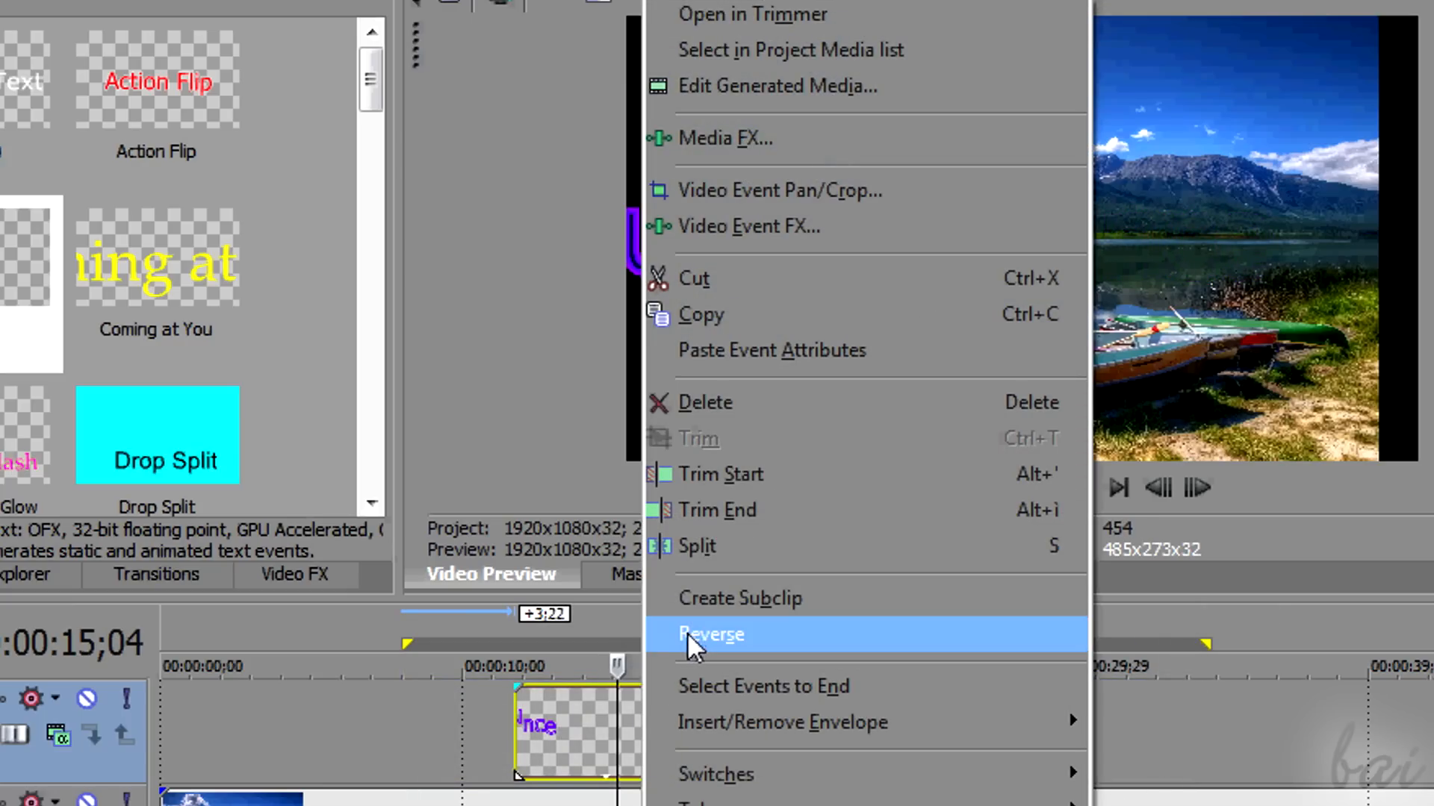
{"action": "left_click", "coordinate": [690, 634]}
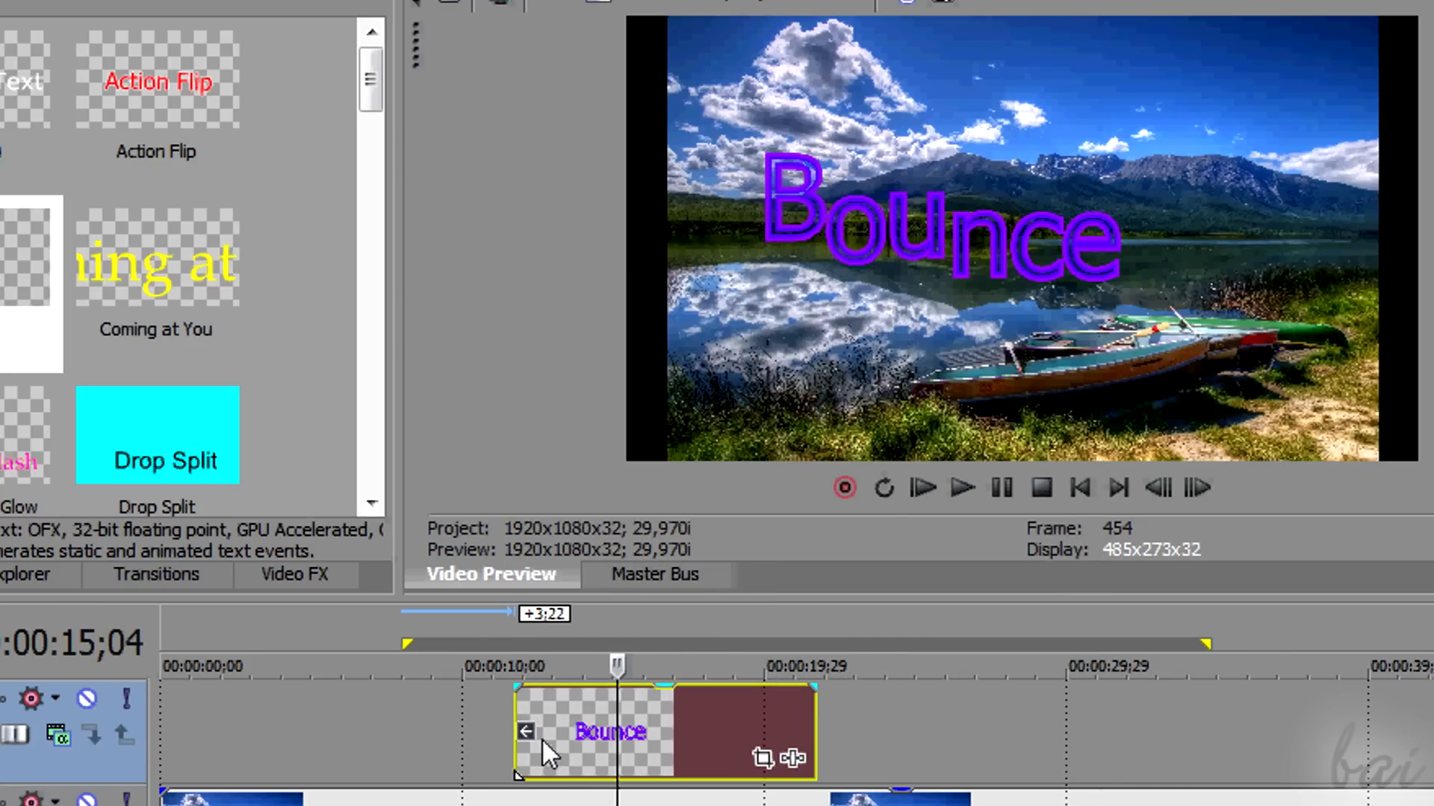
{"action": "left_click_drag", "start_coordinate": [462, 643], "coordinate": [779, 637]}
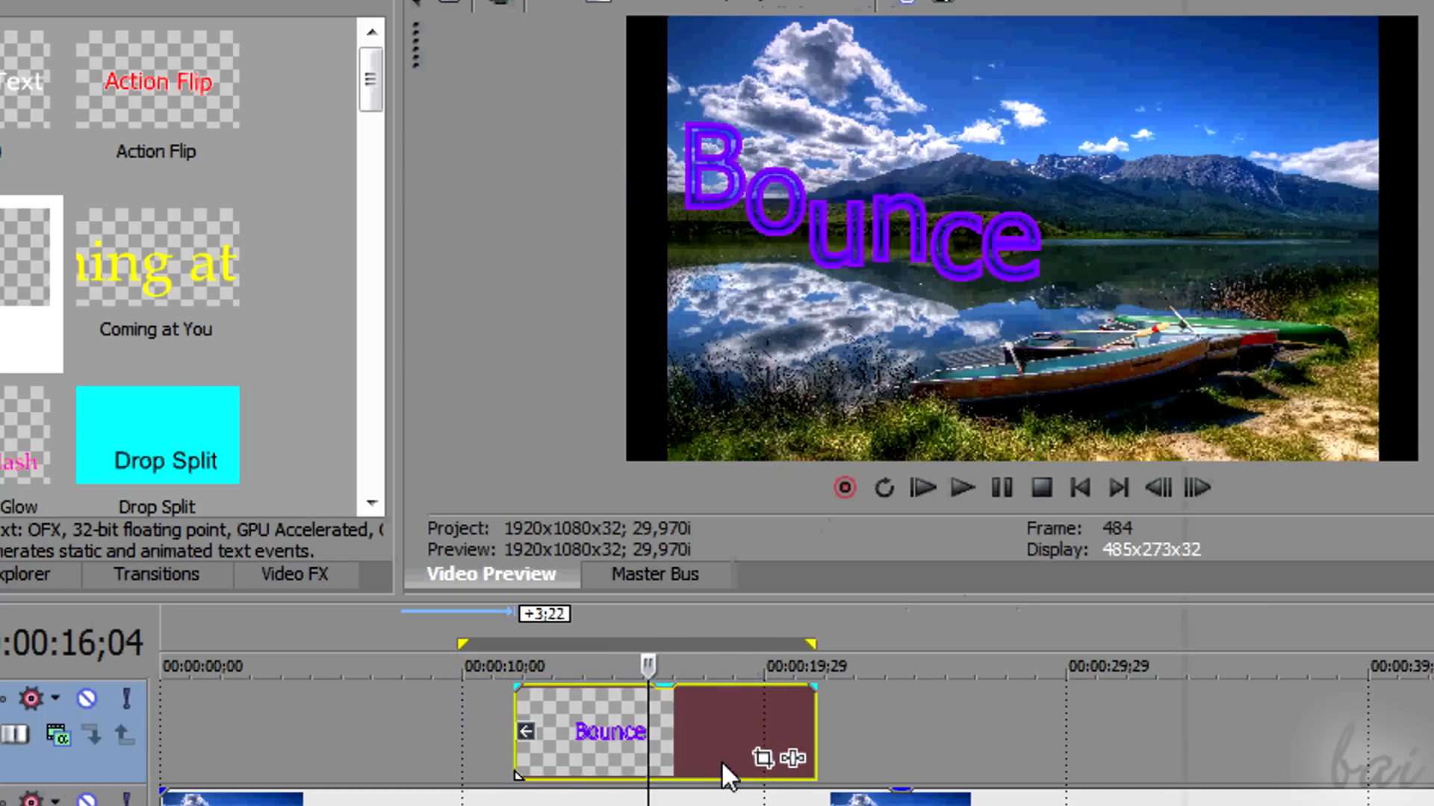
{"action": "right_click", "coordinate": [697, 743]}
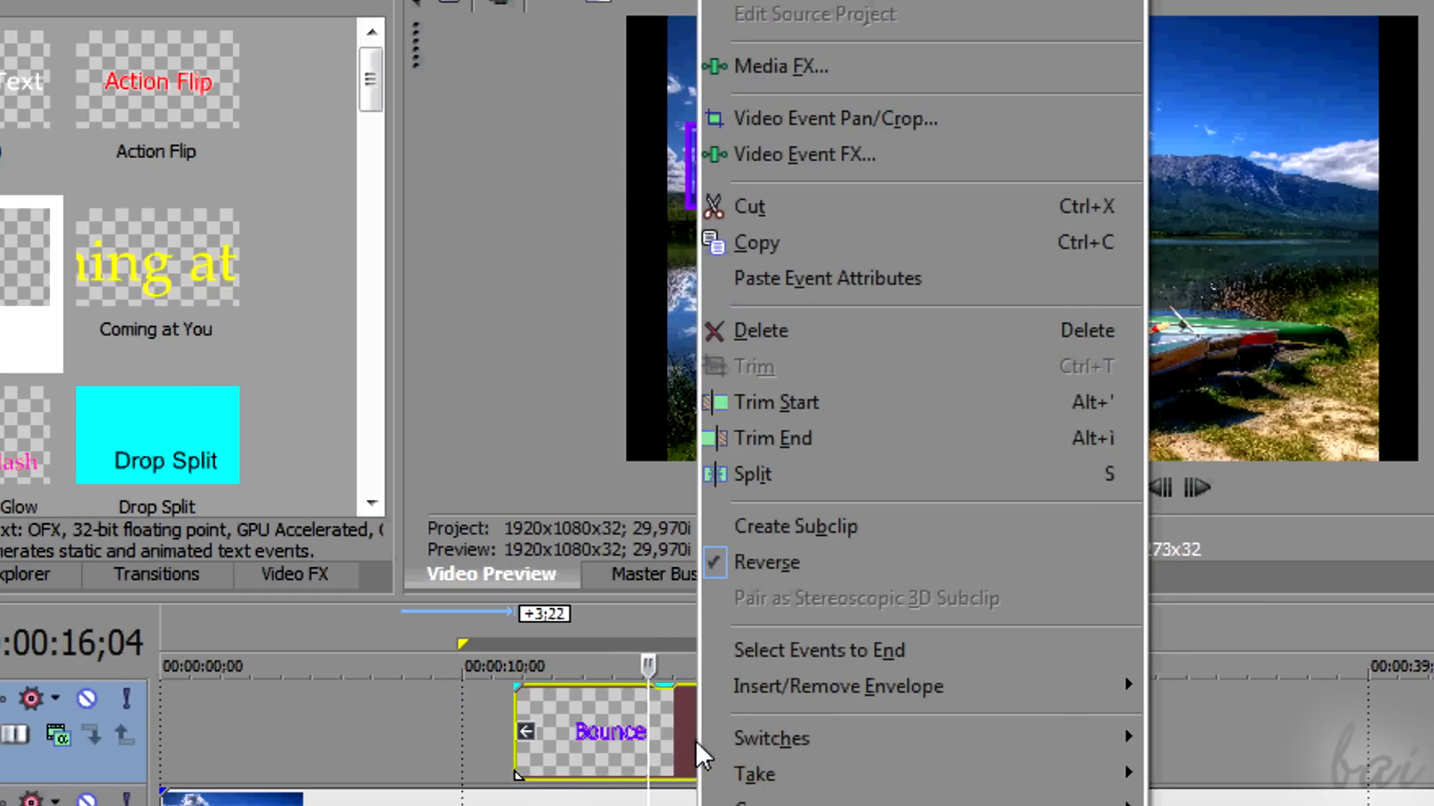
{"action": "left_click", "coordinate": [768, 567]}
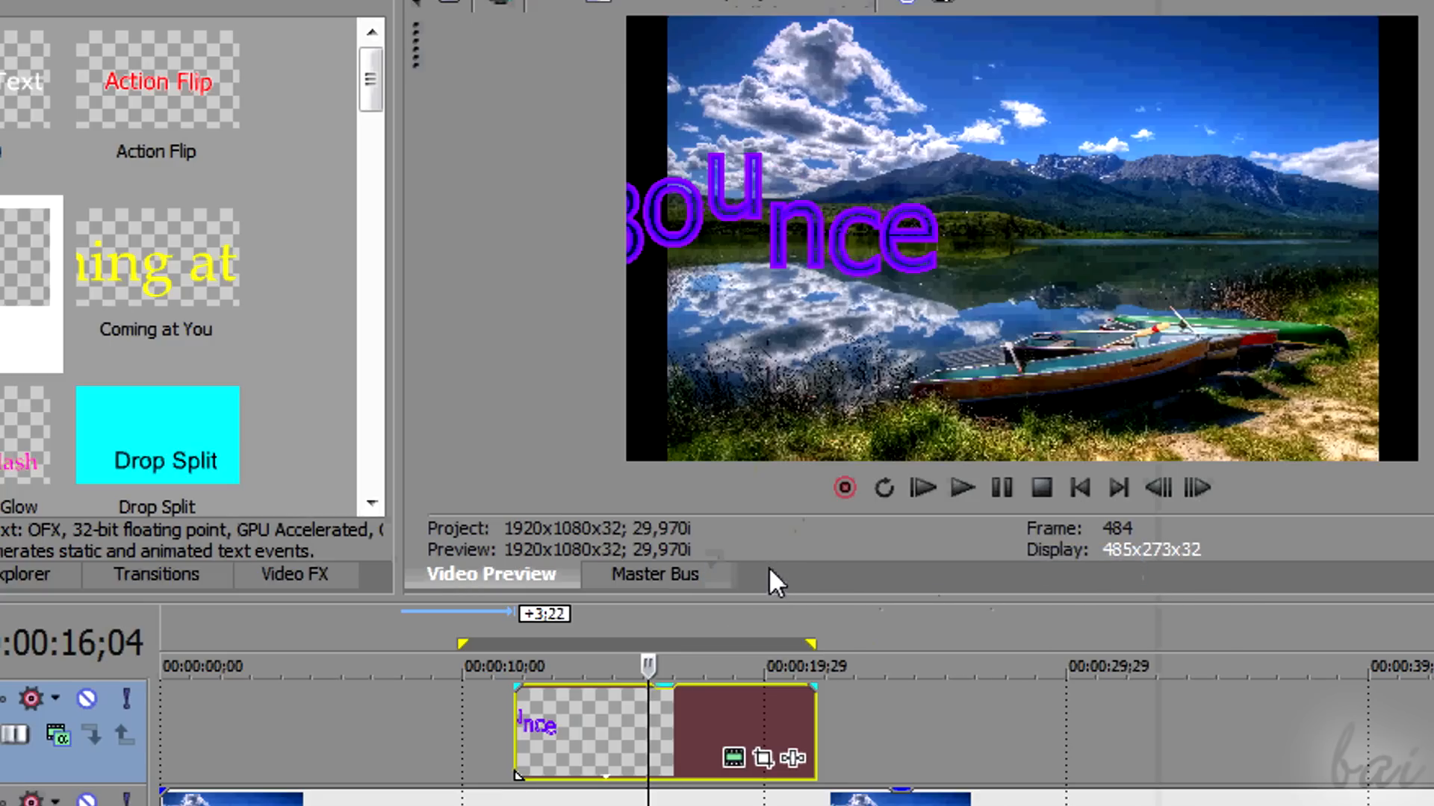
Enable keyframing on the Bounce title's Outline color and move to 00:00:04;29
{"action": "left_click", "coordinate": [736, 761]}
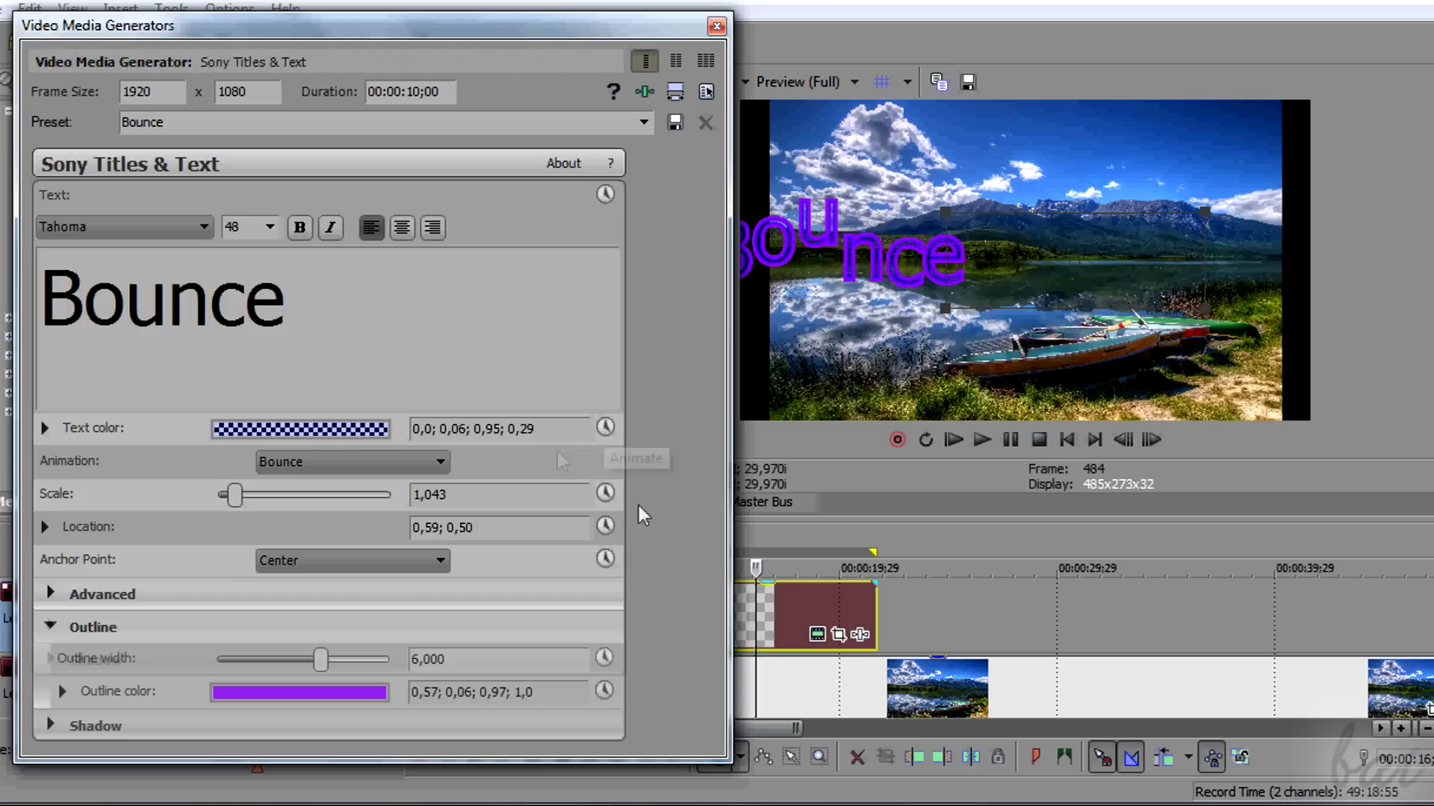
{"action": "left_click", "coordinate": [605, 689]}
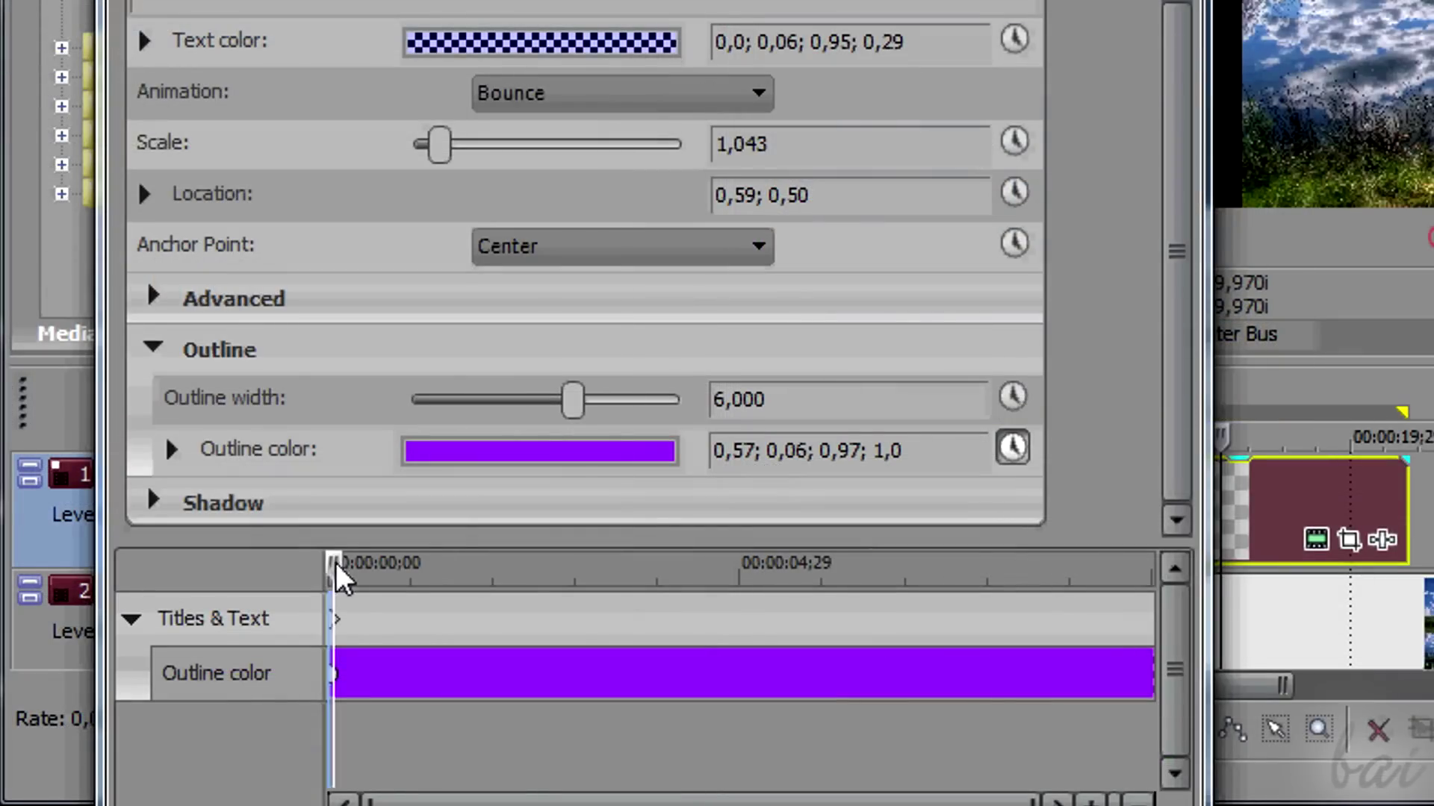
{"action": "left_click_drag", "start_coordinate": [331, 566], "coordinate": [745, 567]}
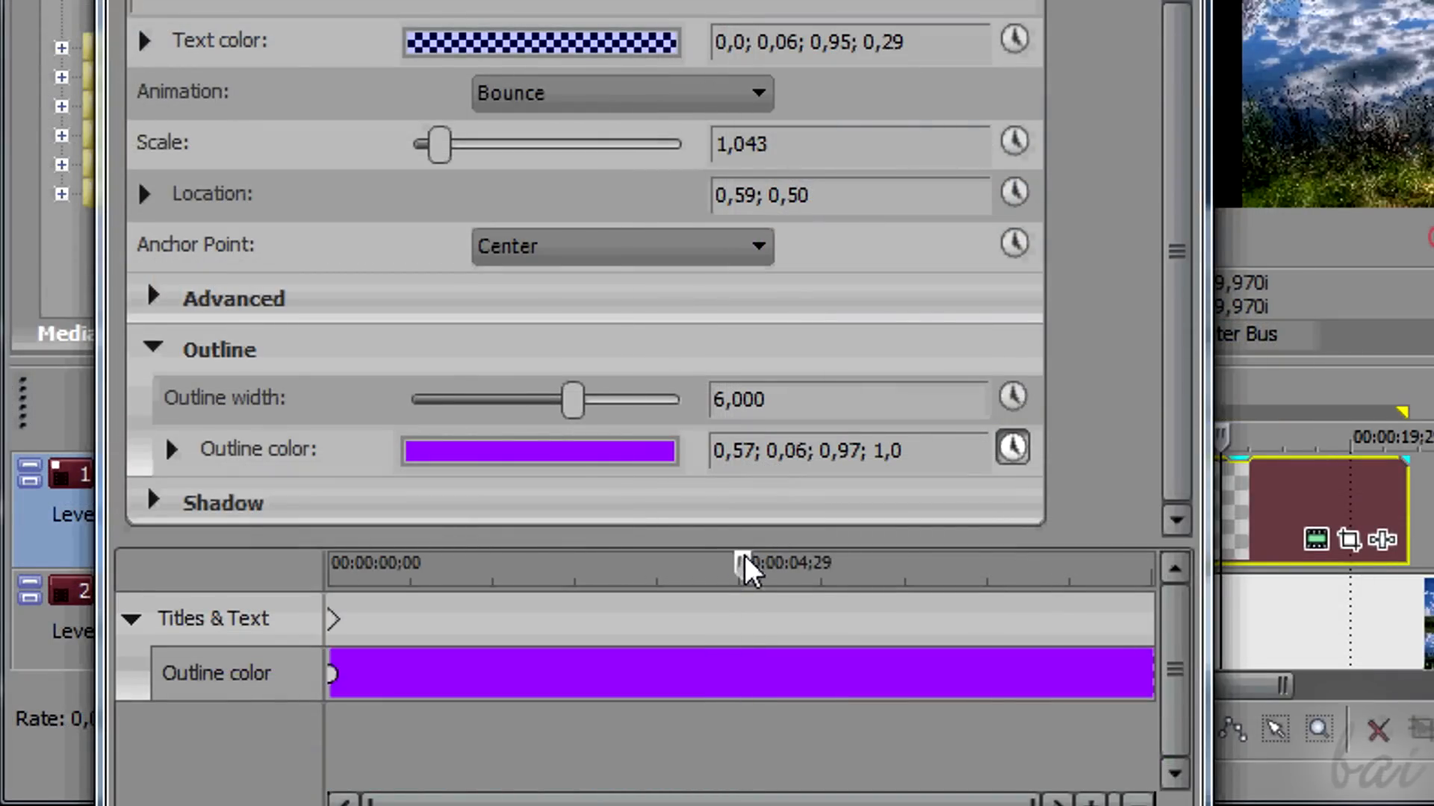
Set the outline colour at 00:00:04;29 to yellow, then return to the title's start
{"action": "left_click", "coordinate": [580, 465]}
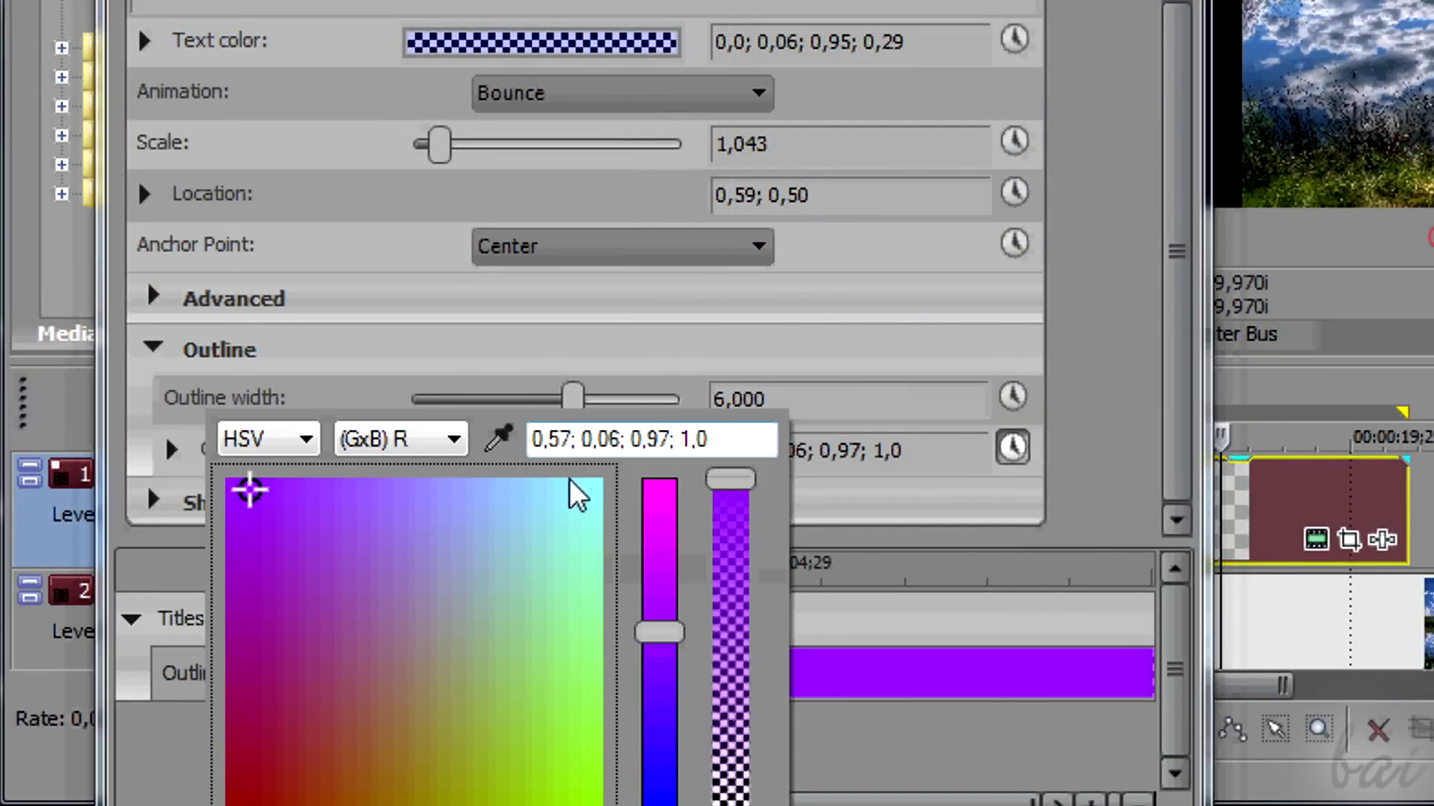
{"action": "left_click", "coordinate": [587, 791]}
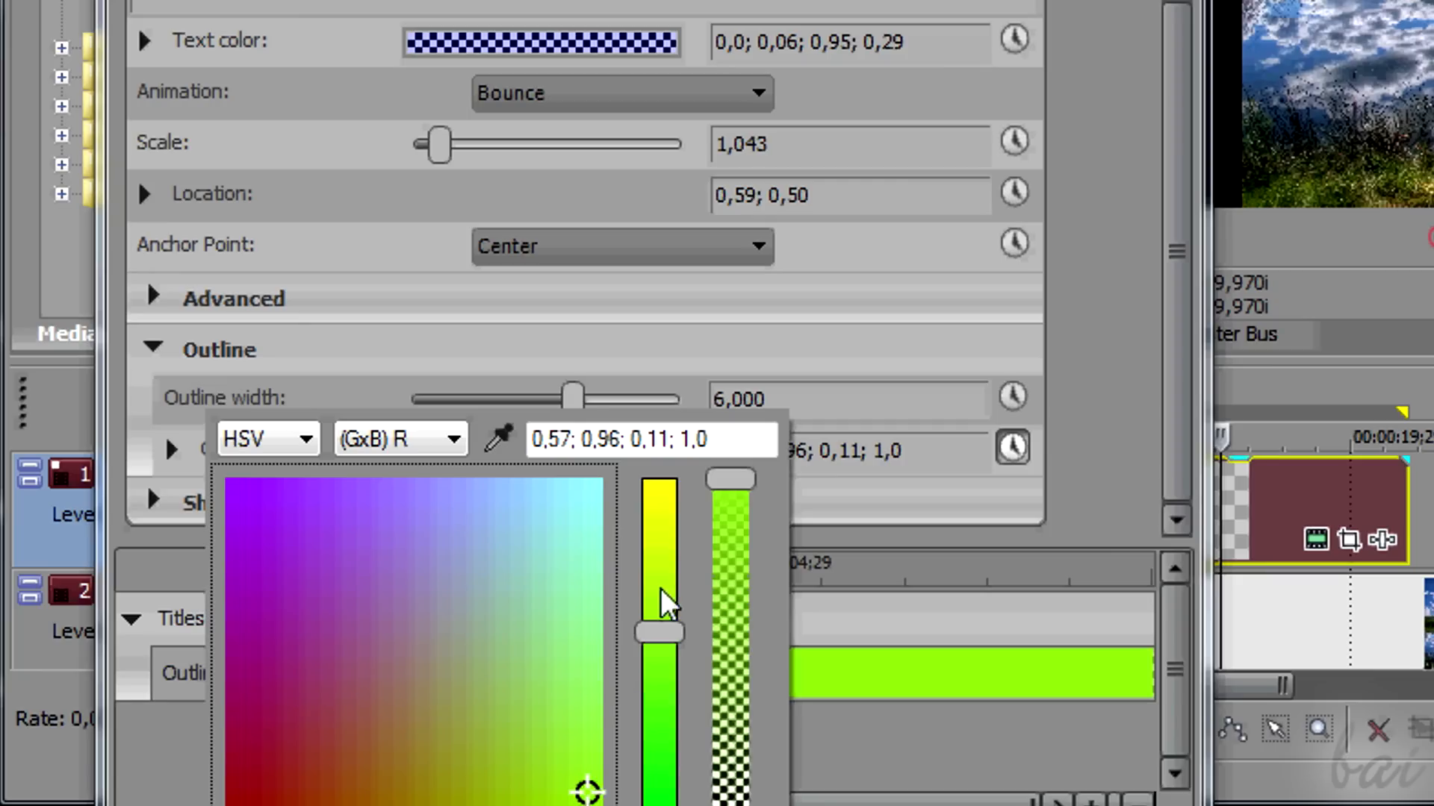
{"action": "mouse_move", "coordinate": [666, 624]}
{"action": "left_mouse_down"}
{"action": "mouse_move", "coordinate": [658, 486]}
{"action": "mouse_move", "coordinate": [784, 488]}
{"action": "left_mouse_up"}
{"action": "left_click", "coordinate": [884, 507]}
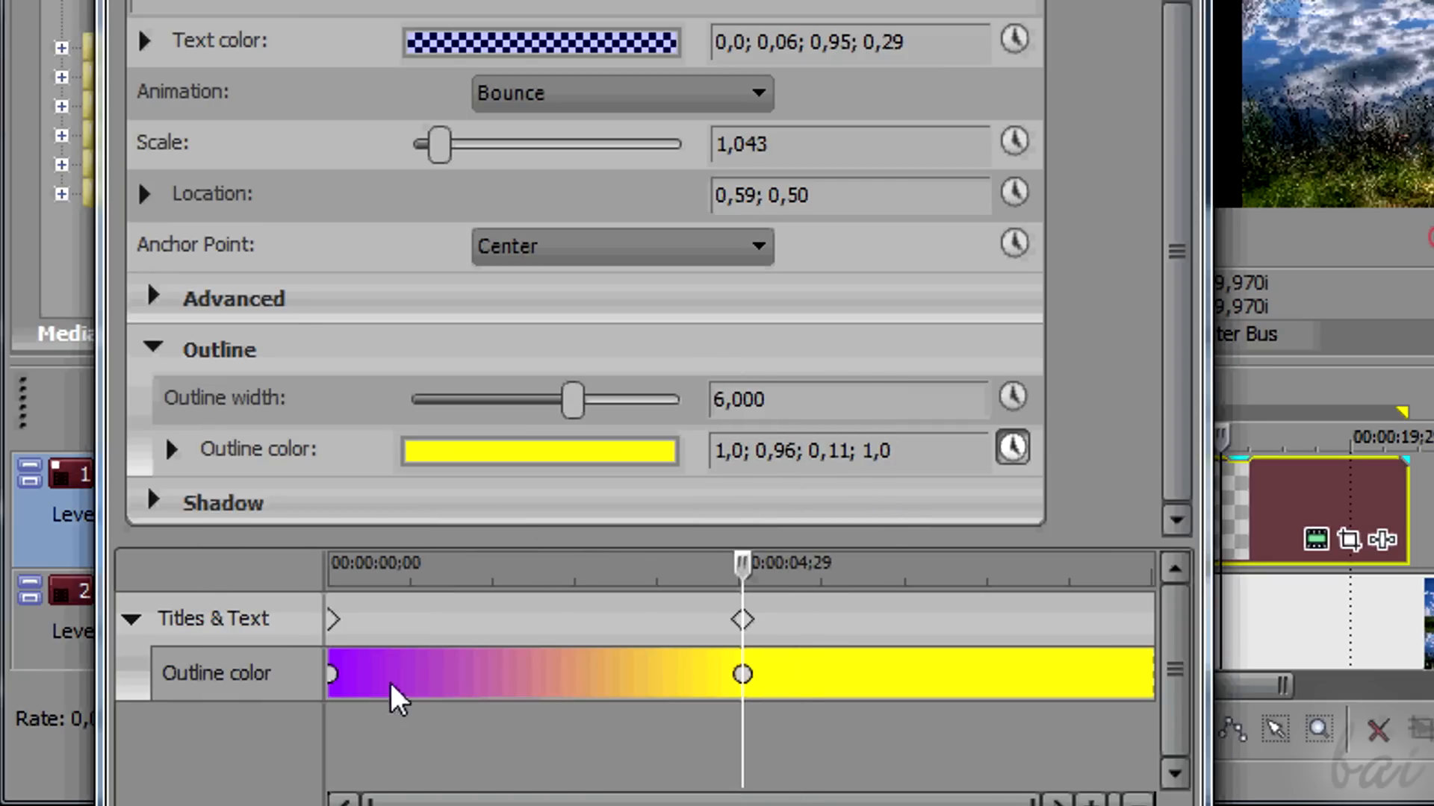
{"action": "left_click_drag", "start_coordinate": [669, 682], "coordinate": [282, 586]}
From the first frame at scale 1,043, enable Scale keyframing and move about four seconds in
{"action": "left_click", "coordinate": [274, 587]}
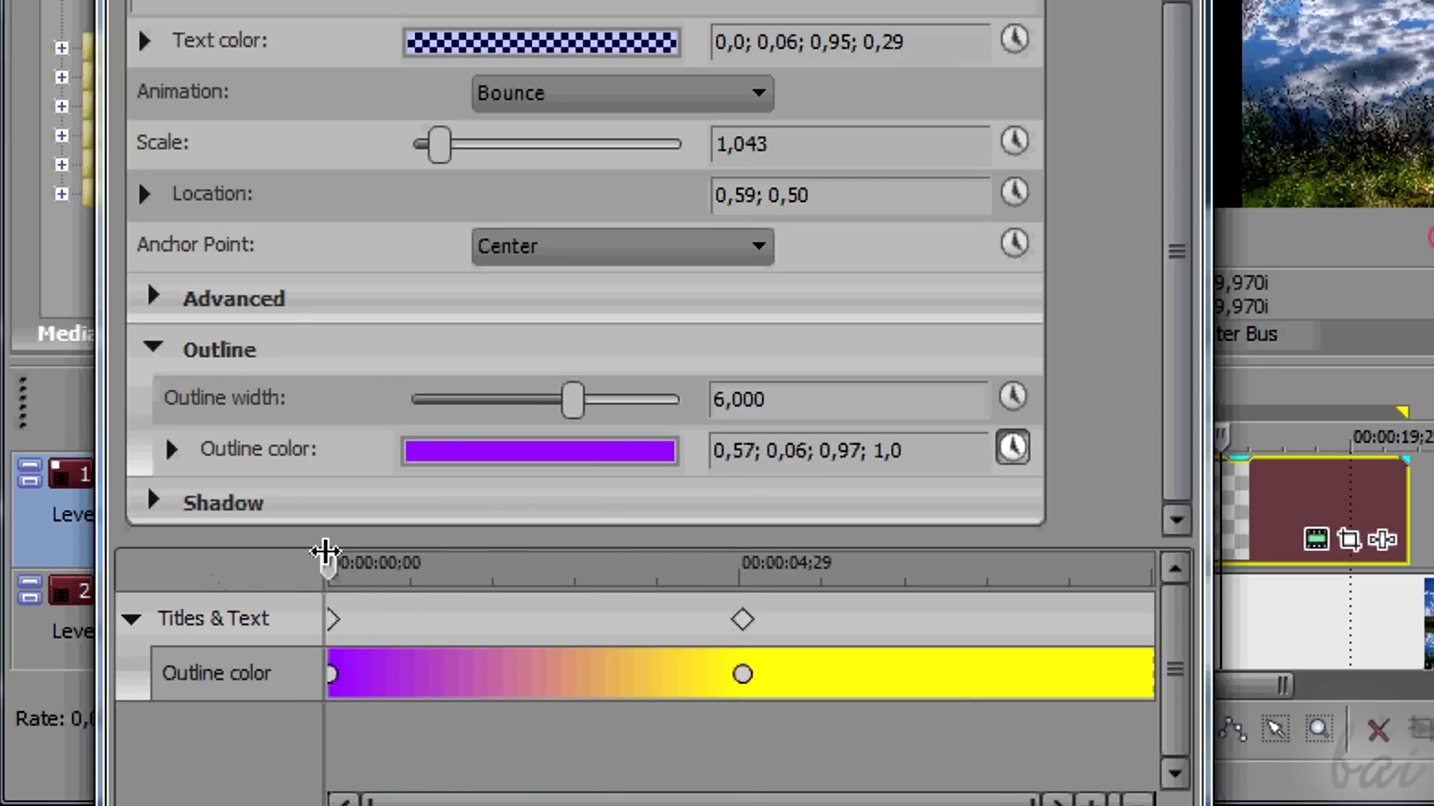
{"action": "left_click", "coordinate": [1015, 144]}
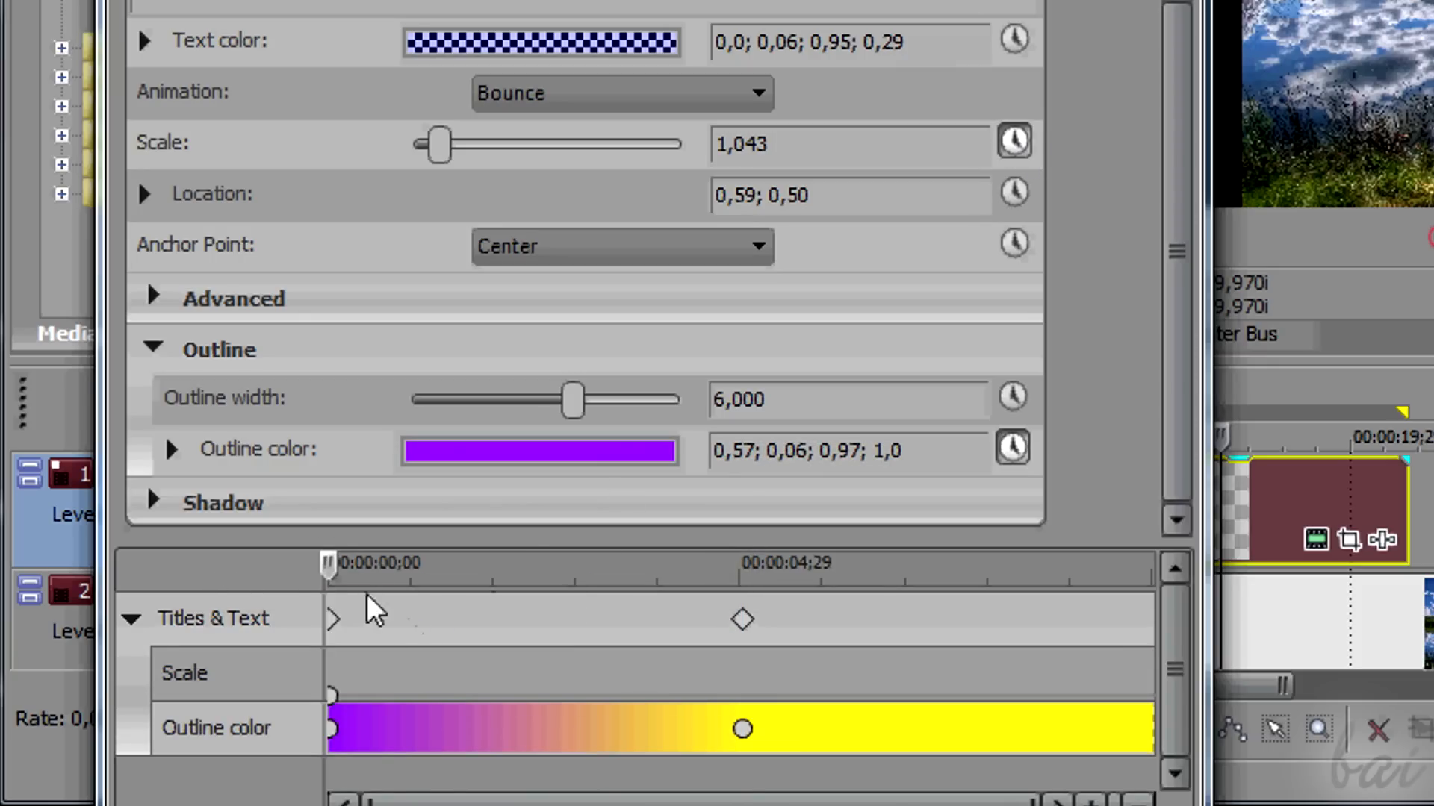
{"action": "left_click_drag", "start_coordinate": [336, 571], "coordinate": [687, 566]}
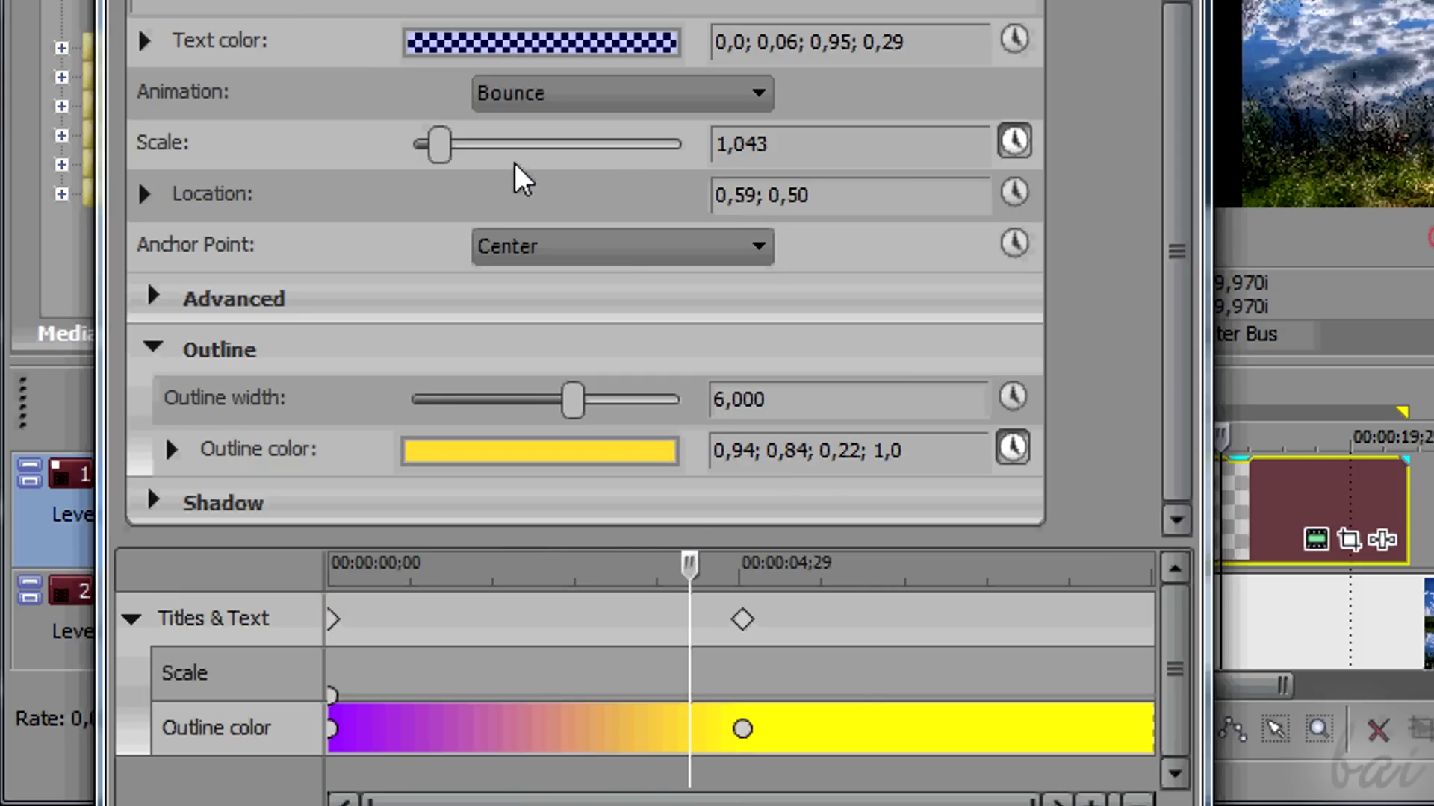
Set the title's scale there to roughly 2,322 and scrub the timeline to preview the growth
{"action": "left_click_drag", "start_coordinate": [439, 151], "coordinate": [526, 147]}
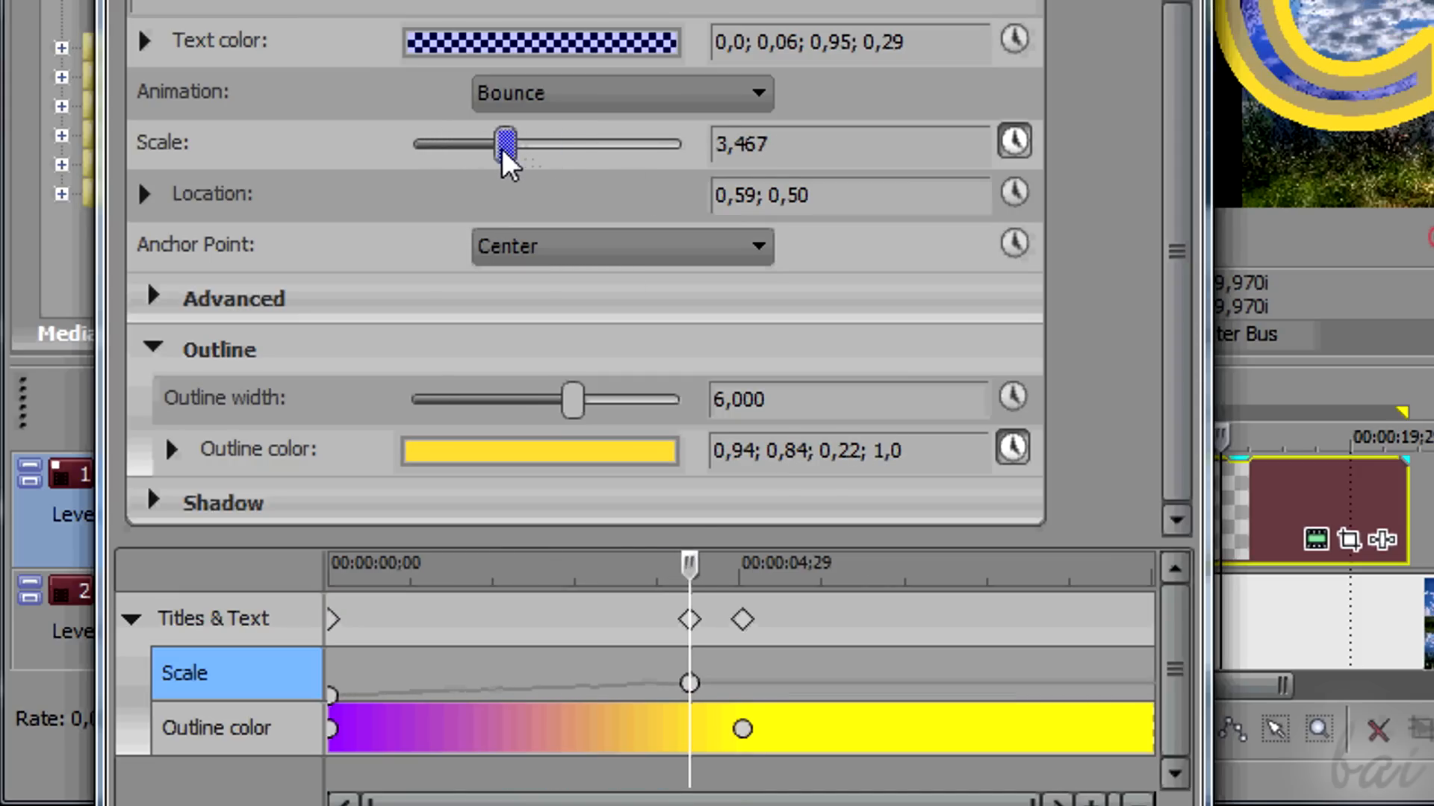
{"action": "left_click_drag", "start_coordinate": [526, 147], "coordinate": [409, 152]}
{"action": "left_click", "coordinate": [439, 155]}
{"action": "mouse_move", "coordinate": [432, 153]}
{"action": "left_mouse_down"}
{"action": "mouse_move", "coordinate": [493, 153]}
{"action": "mouse_move", "coordinate": [479, 153]}
{"action": "left_mouse_up"}
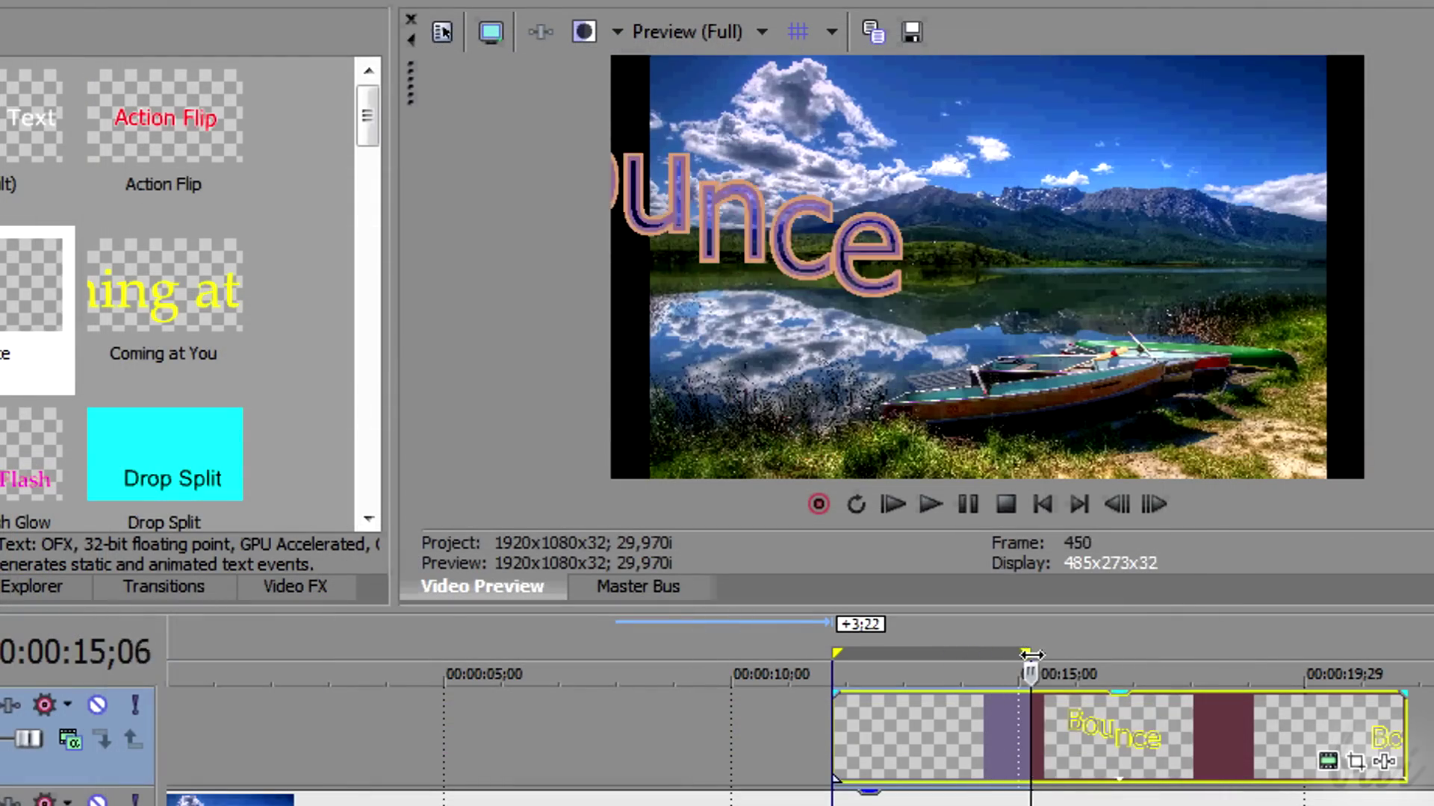
{"action": "left_click_drag", "start_coordinate": [975, 656], "coordinate": [1159, 655]}
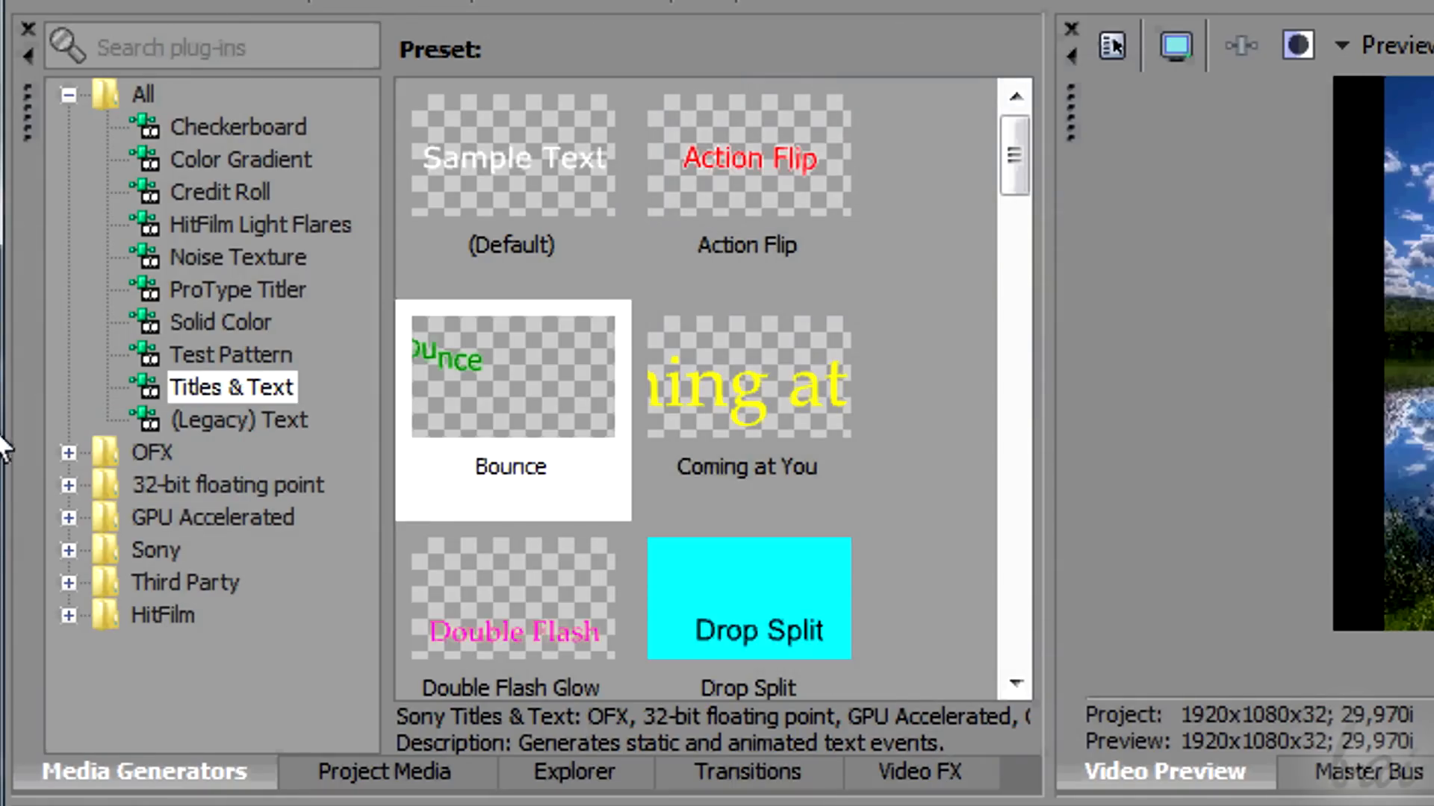
Add the Credit Roll preset Timed, Zoom In/Out on Blue to the timeline and loop over it
{"action": "left_click", "coordinate": [208, 191]}
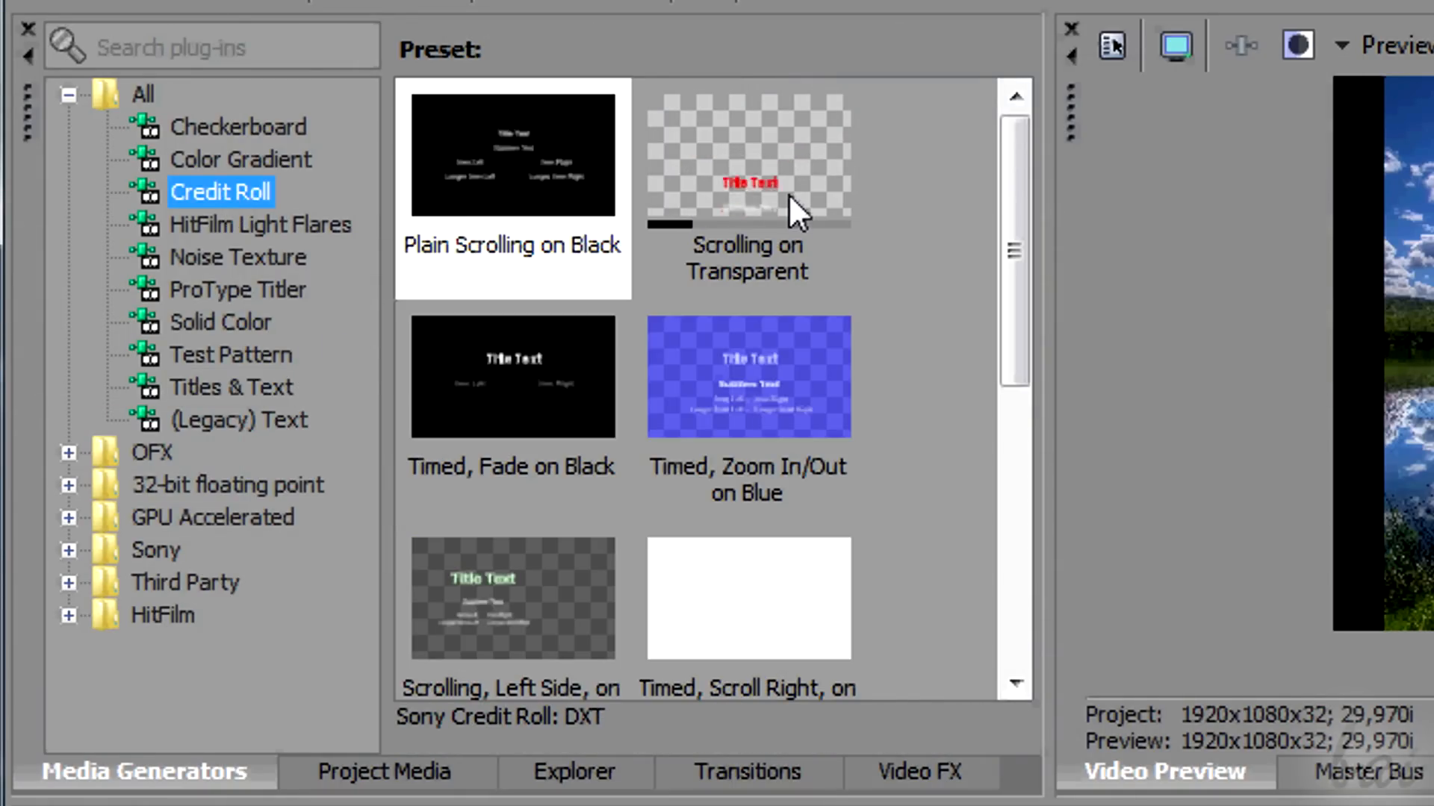
{"action": "mouse_move", "coordinate": [567, 286]}
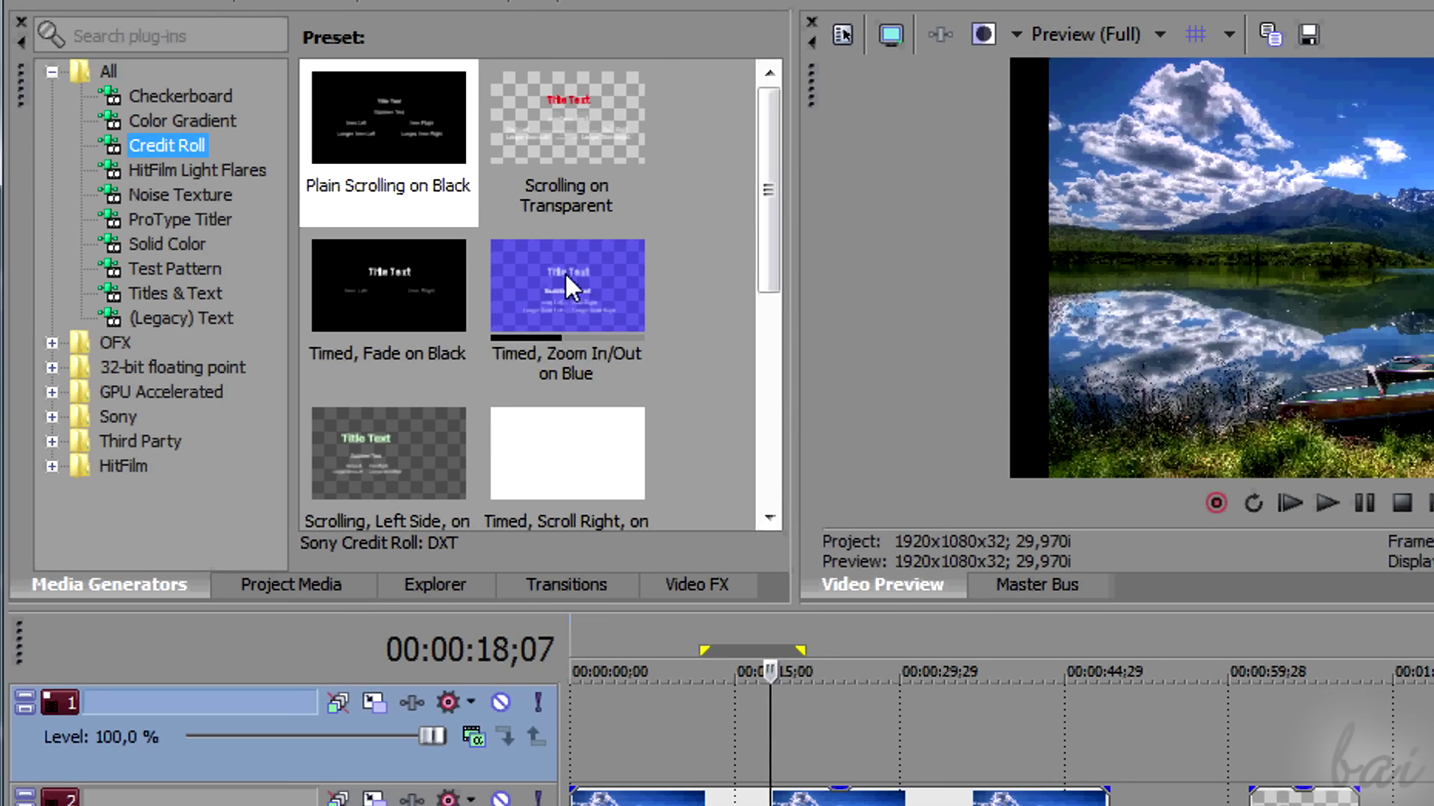
{"action": "left_click_drag", "start_coordinate": [565, 273], "coordinate": [862, 666]}
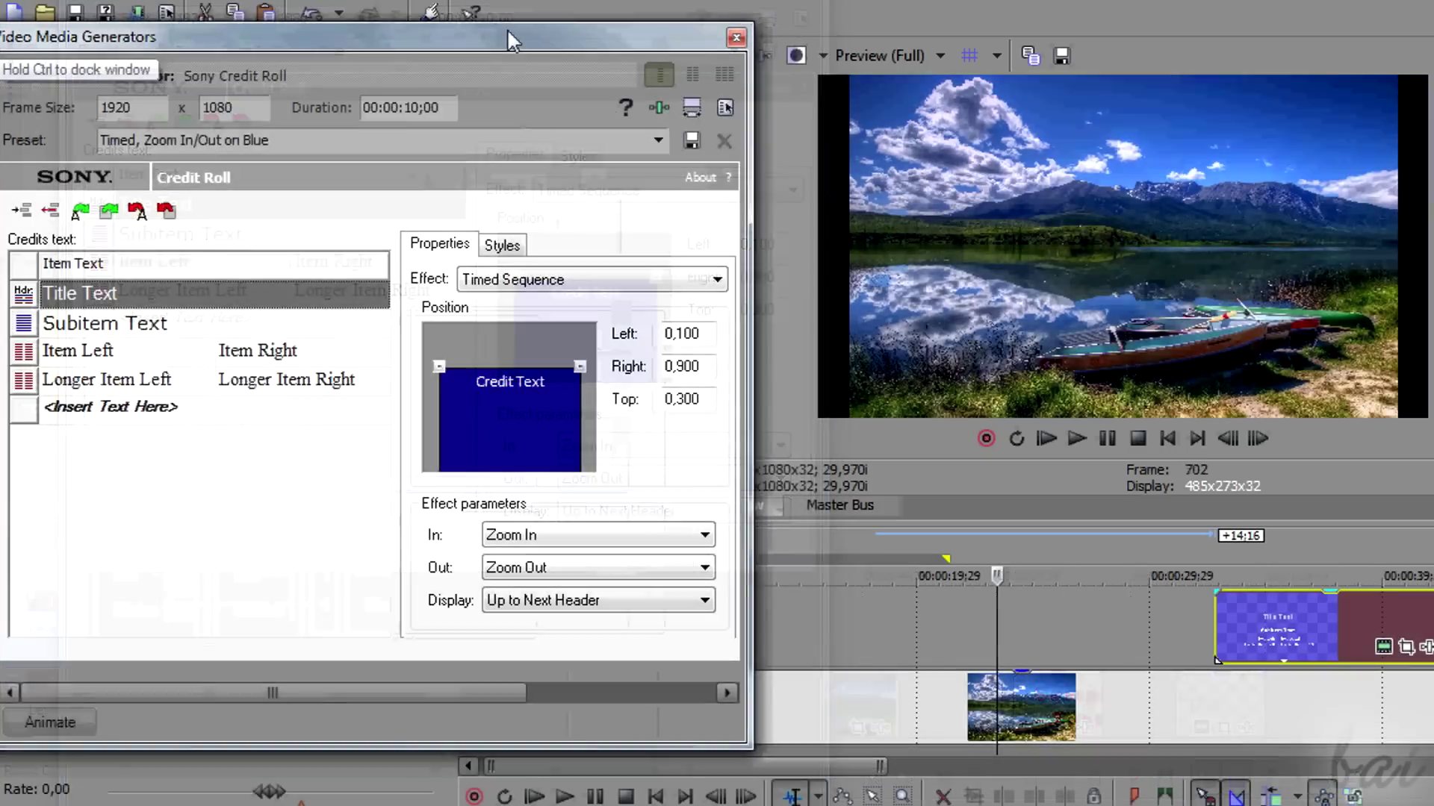
{"action": "left_click_drag", "start_coordinate": [508, 29], "coordinate": [558, 26]}
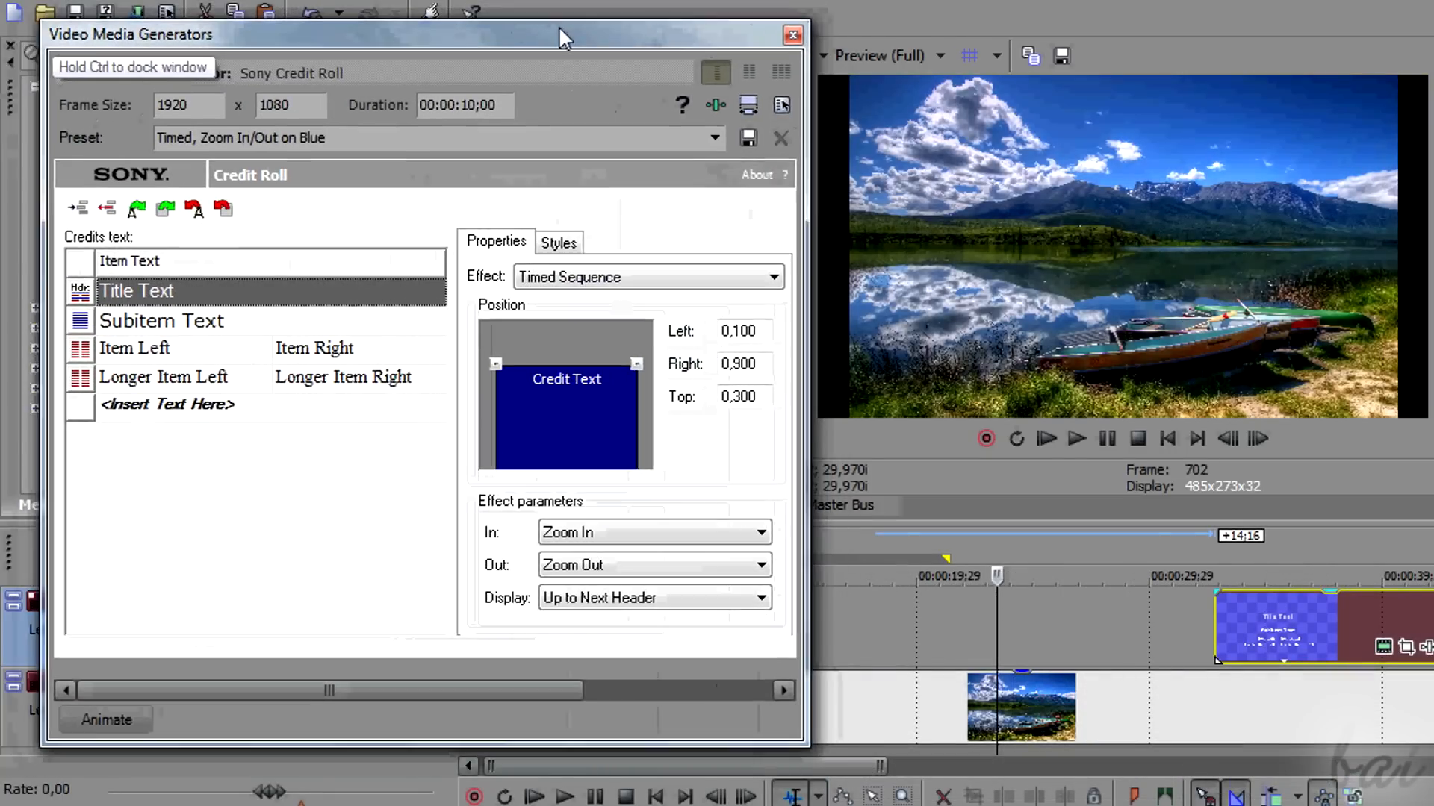
{"action": "left_click_drag", "start_coordinate": [1154, 549], "coordinate": [1429, 525]}
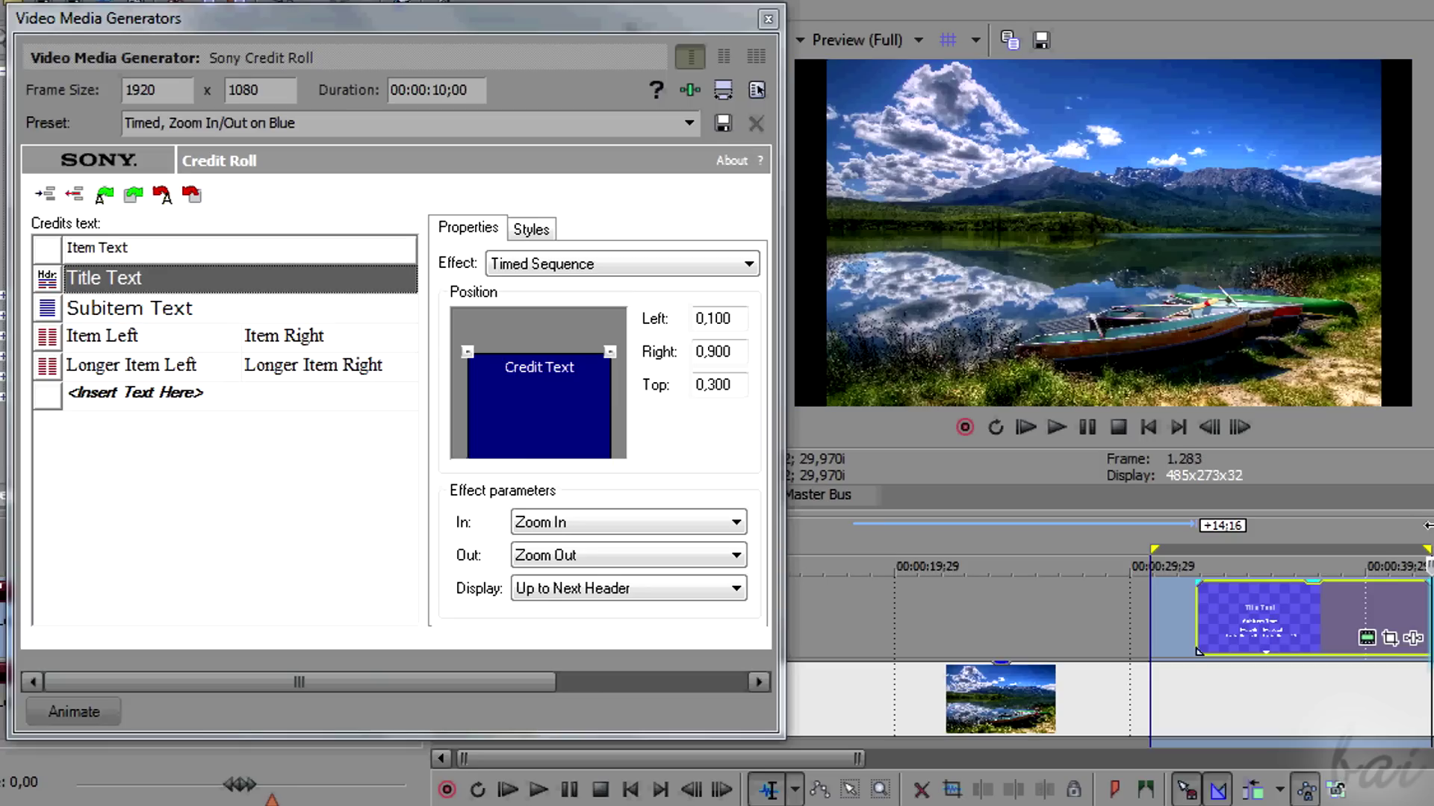
Preview the credit roll and look through its default Title, Subitem and Item rows
{"action": "left_click", "coordinate": [1252, 539]}
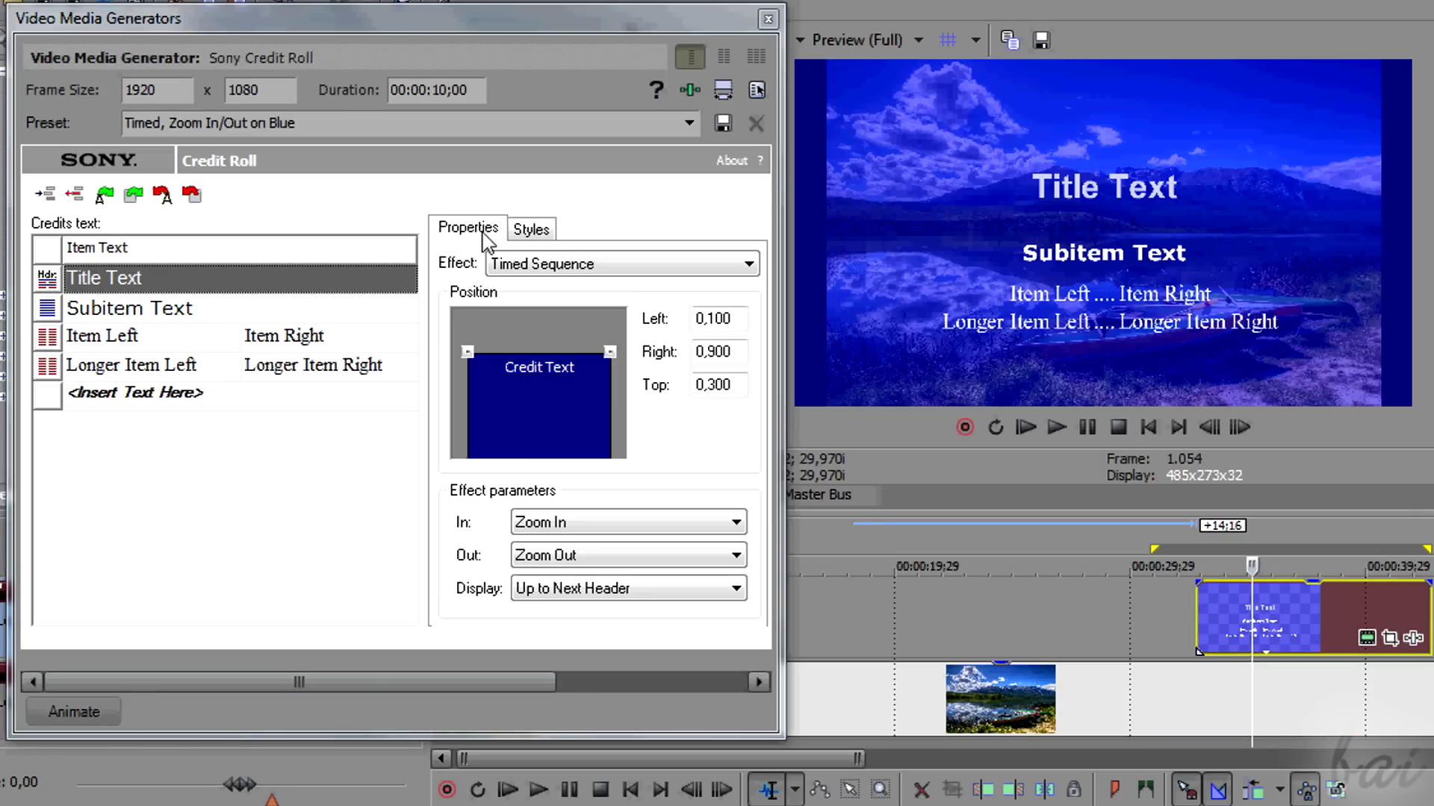
{"action": "left_click", "coordinate": [183, 312]}
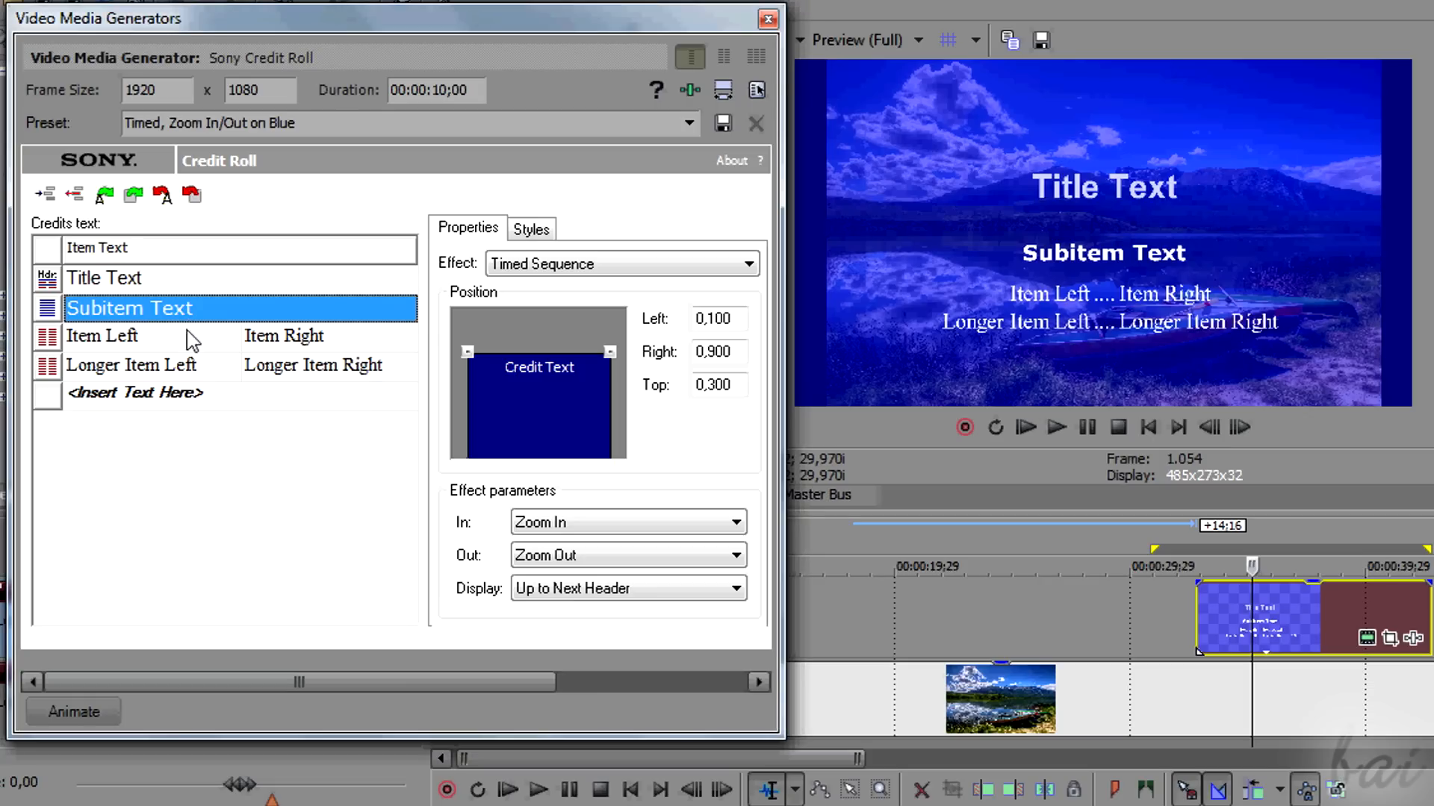
{"action": "left_click", "coordinate": [187, 339]}
{"action": "left_click", "coordinate": [187, 366]}
{"action": "left_click", "coordinate": [186, 282]}
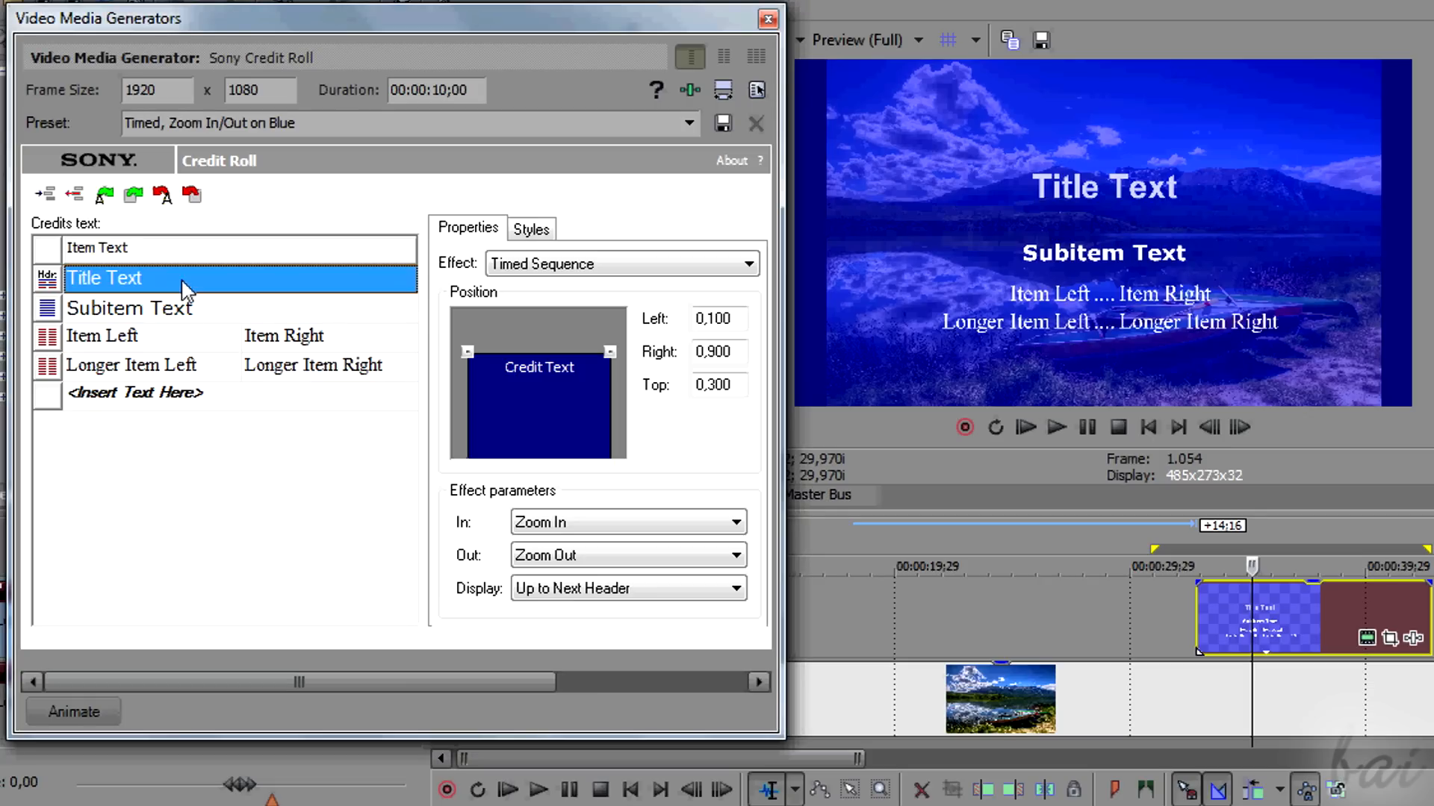
{"action": "left_click", "coordinate": [183, 313]}
{"action": "left_click", "coordinate": [186, 340]}
{"action": "left_click", "coordinate": [187, 367]}
{"action": "left_click", "coordinate": [176, 285]}
{"action": "left_click", "coordinate": [140, 305]}
Rename the rows to Header, Single column, and Left column / Right column
{"action": "left_click", "coordinate": [132, 283]}
{"action": "type", "text": "Header"}
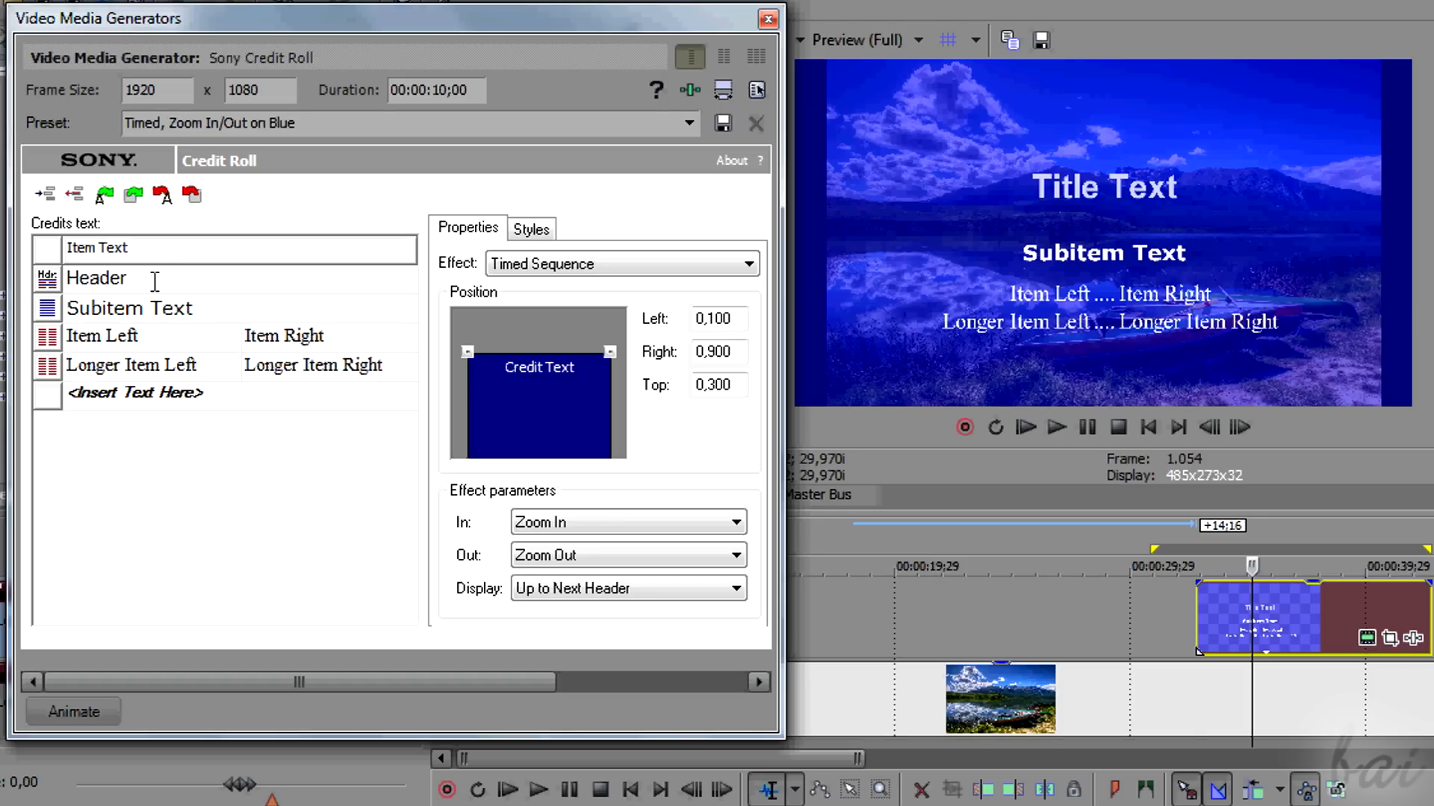
{"action": "left_click", "coordinate": [169, 319]}
{"action": "left_click", "coordinate": [170, 317]}
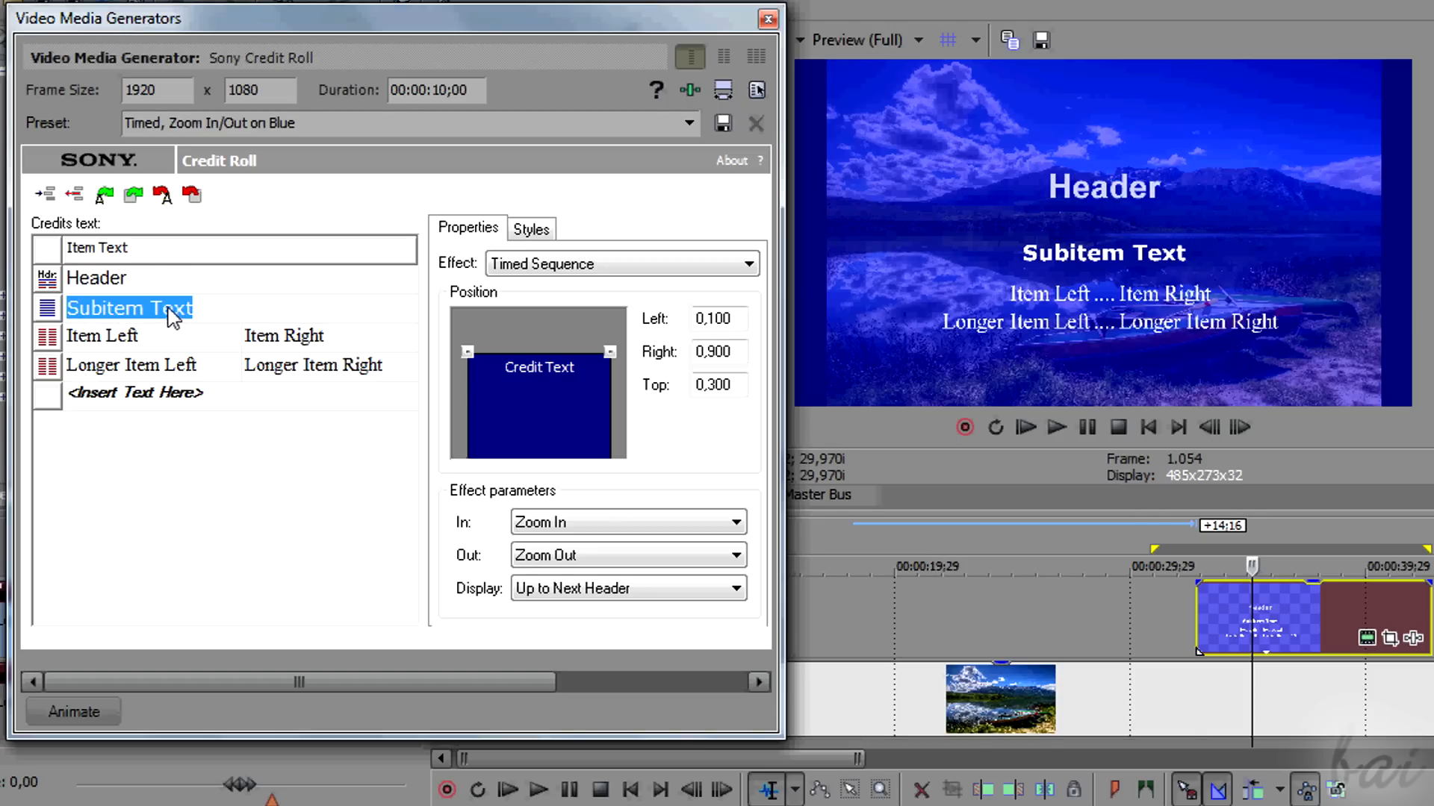
{"action": "type", "text": "U"}
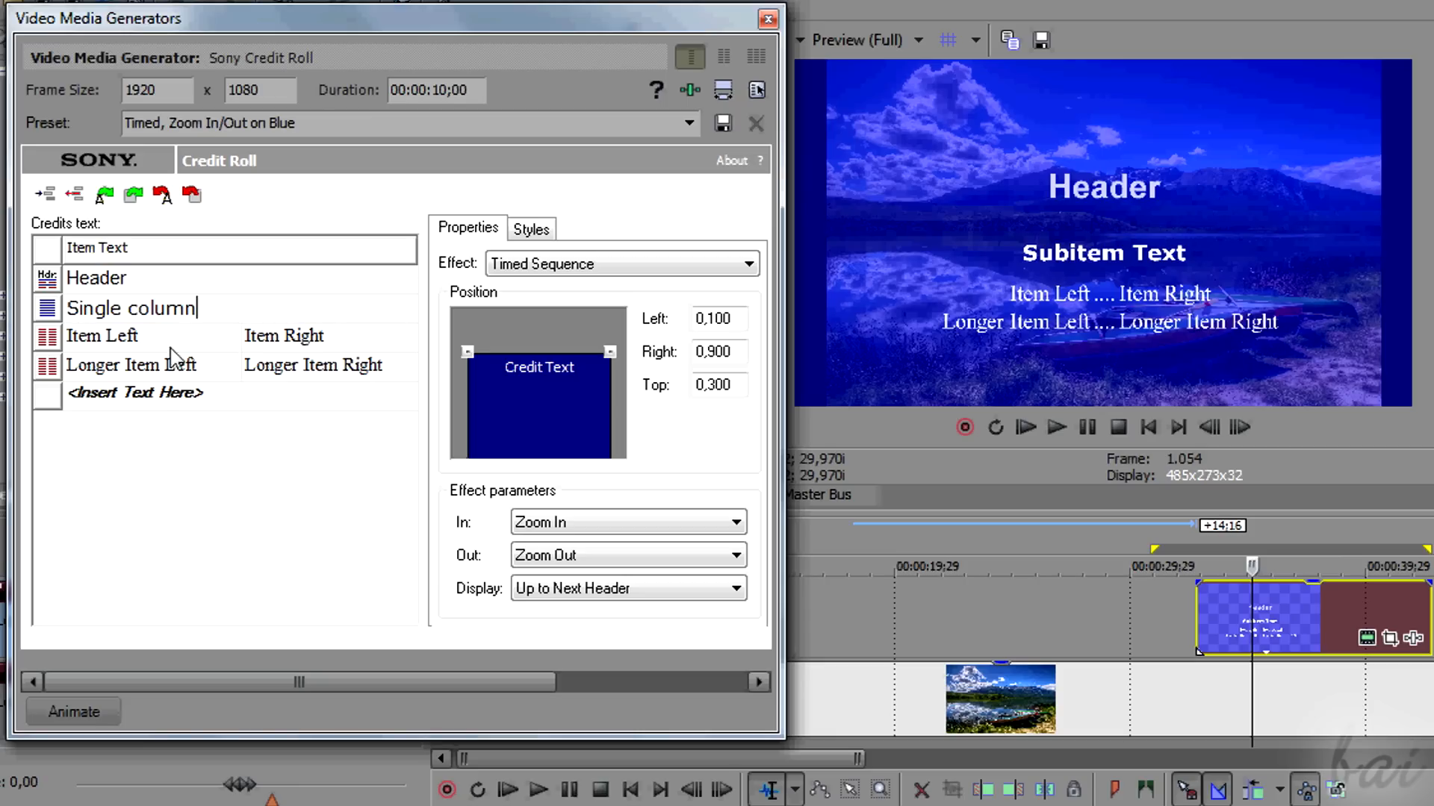
{"action": "left_click", "coordinate": [144, 337]}
{"action": "left_click", "coordinate": [146, 336]}
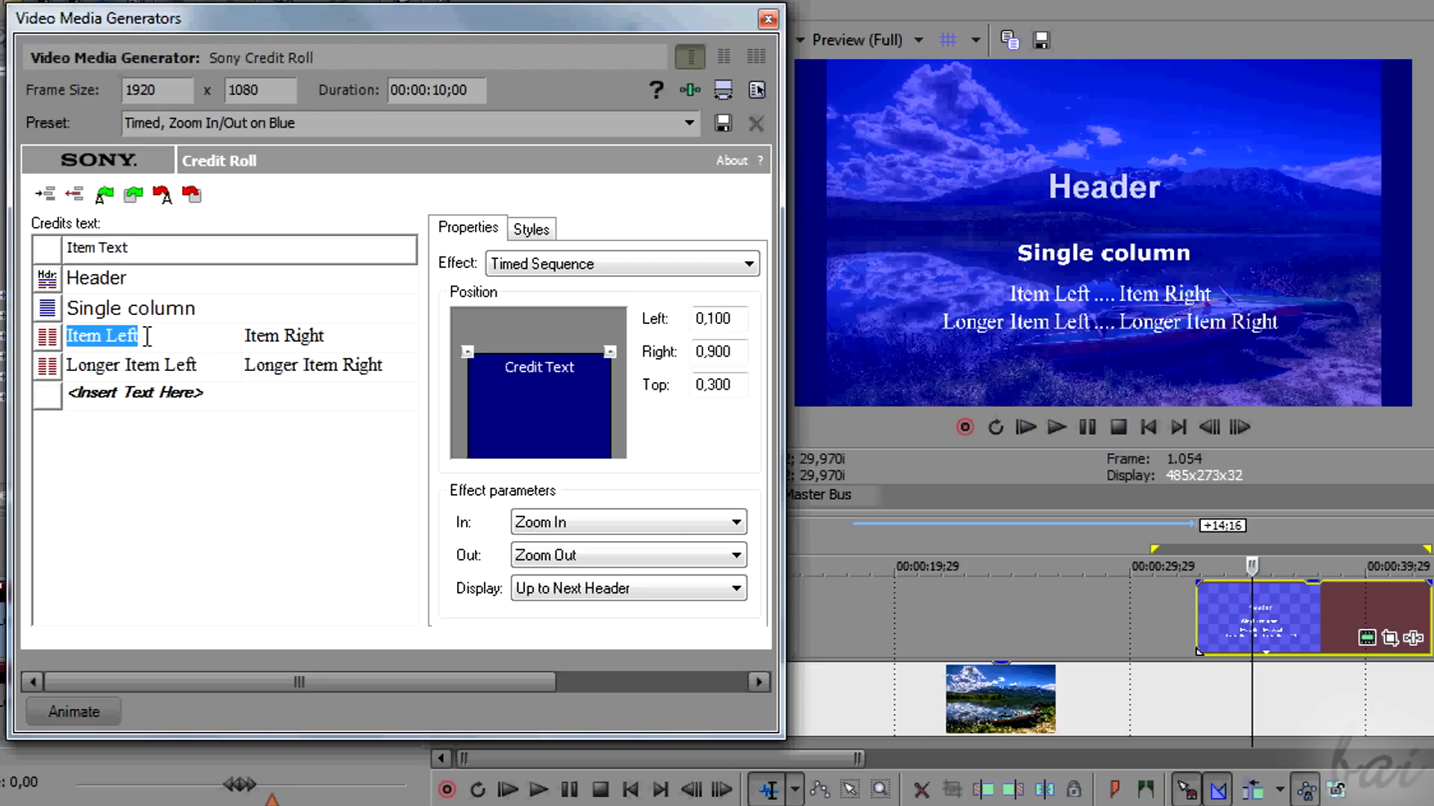
{"action": "type", "text": "Left column"}
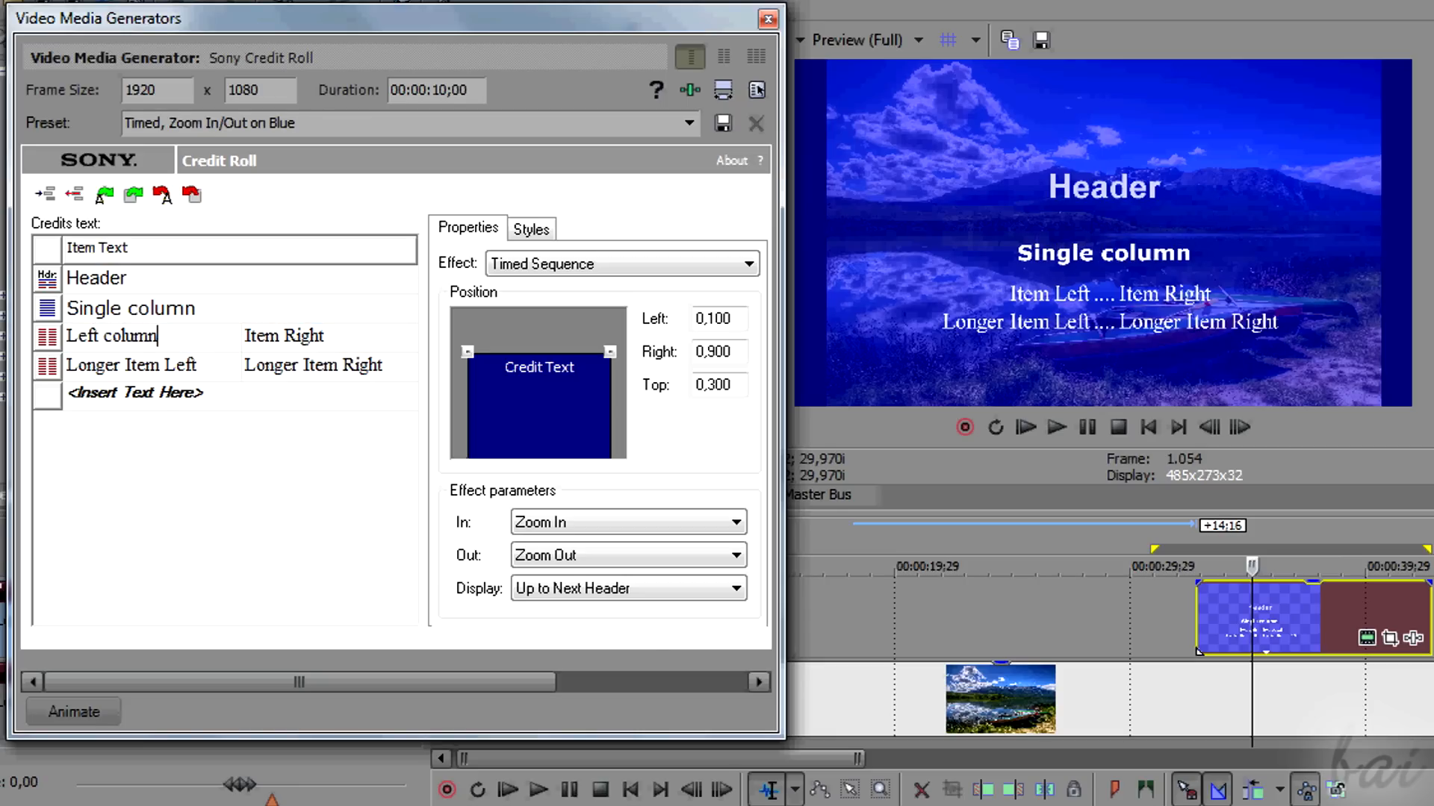
{"action": "left_click", "coordinate": [297, 342]}
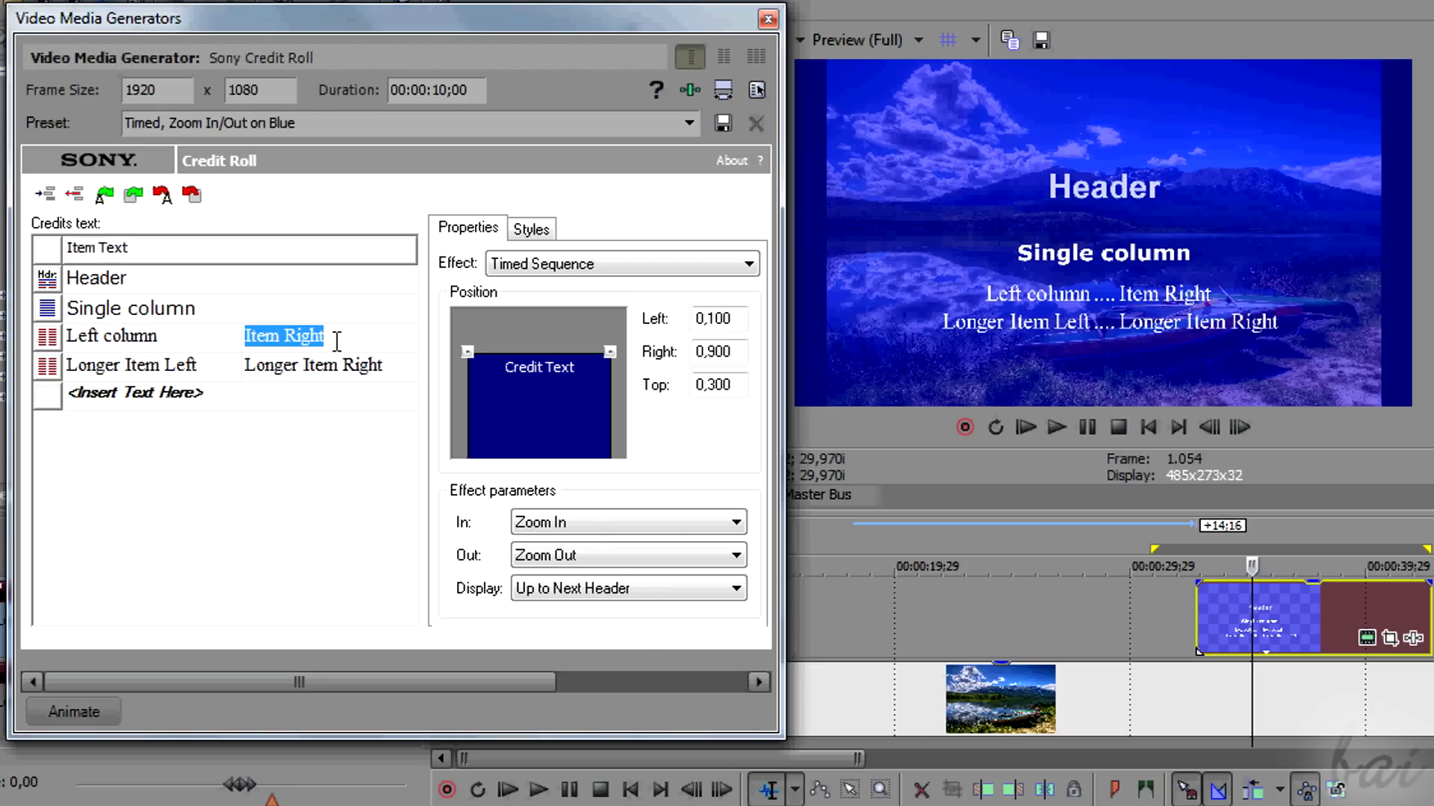
{"action": "type", "text": "R"}
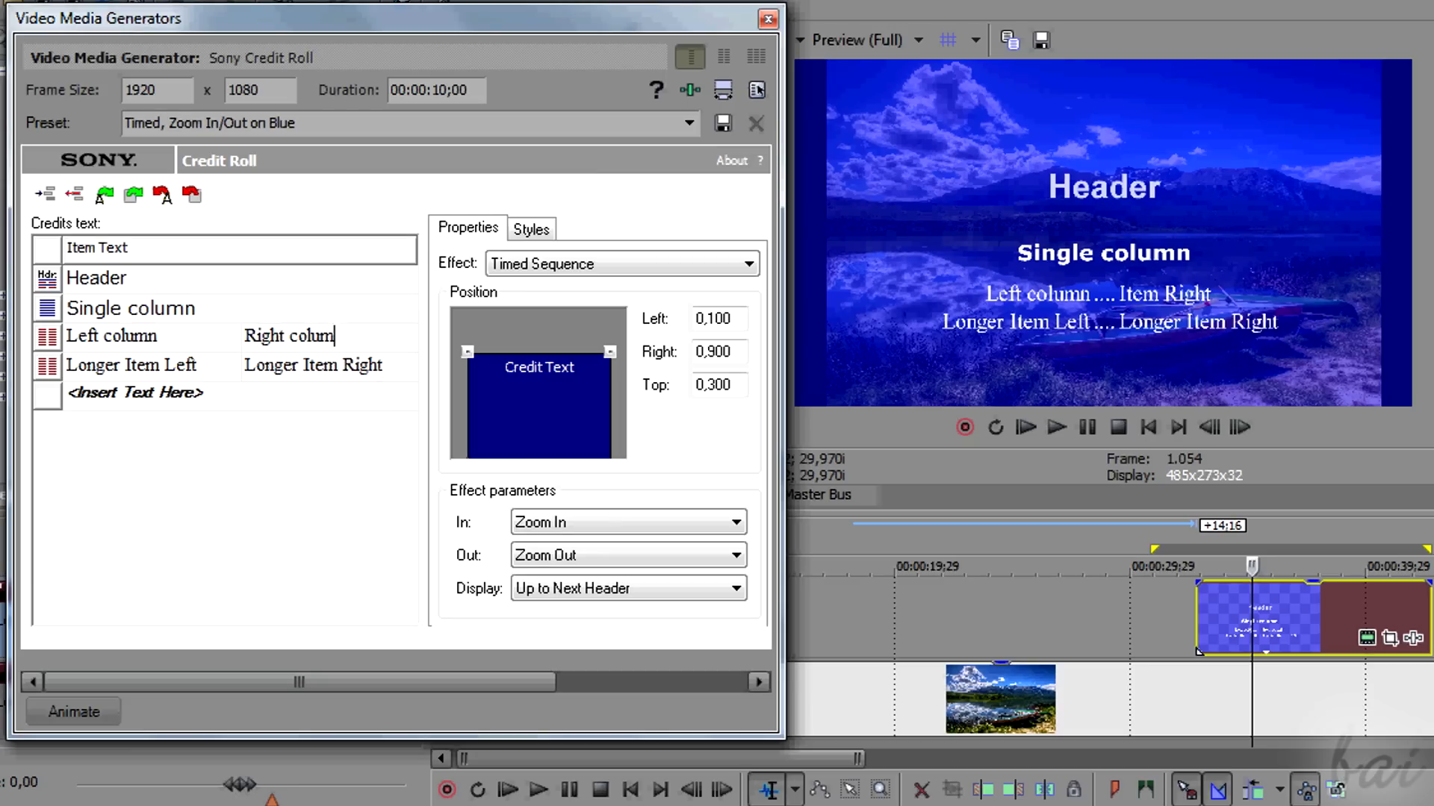
{"action": "left_click", "coordinate": [322, 373]}
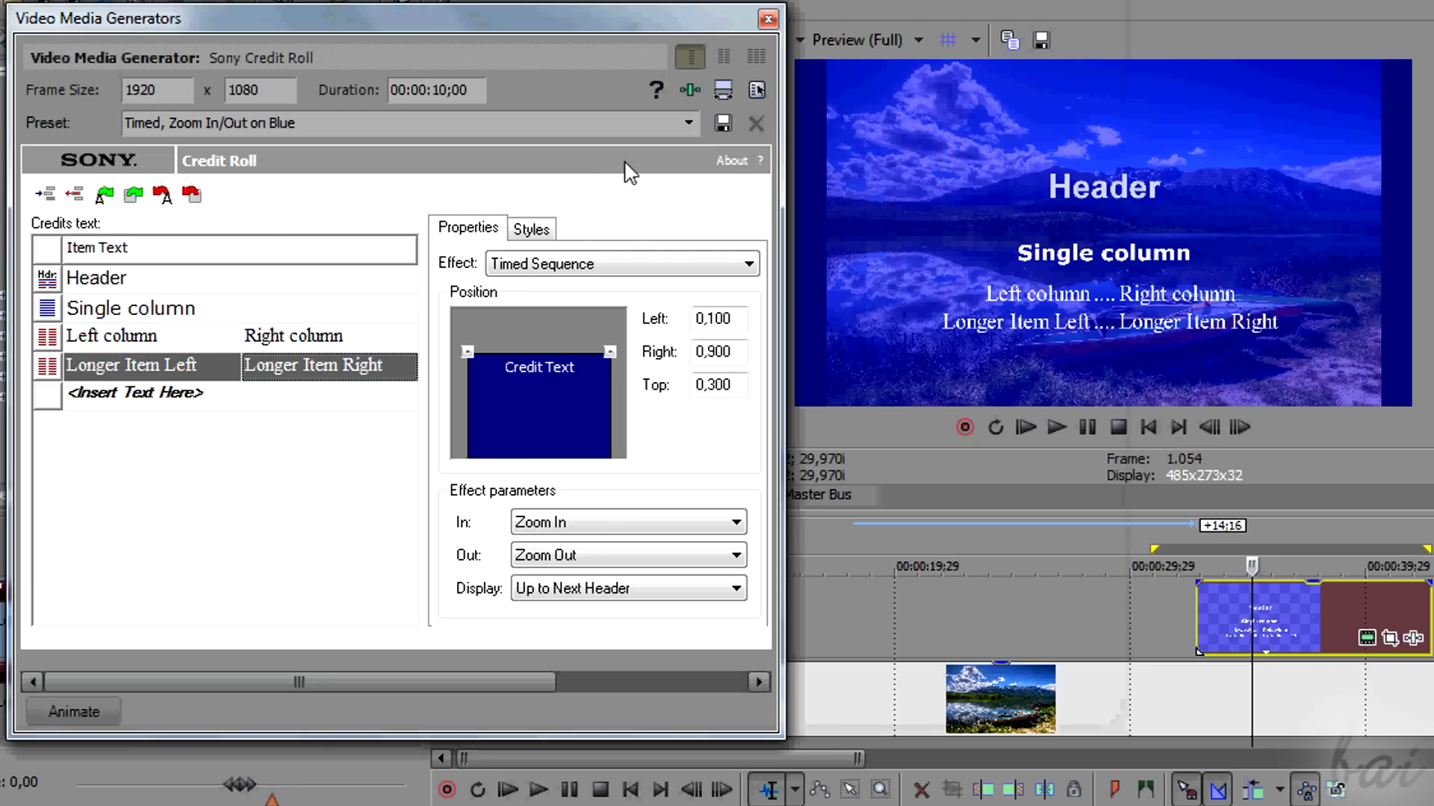
Add a new row 'Single column 2' and give it the single-column style
{"action": "left_click", "coordinate": [191, 403]}
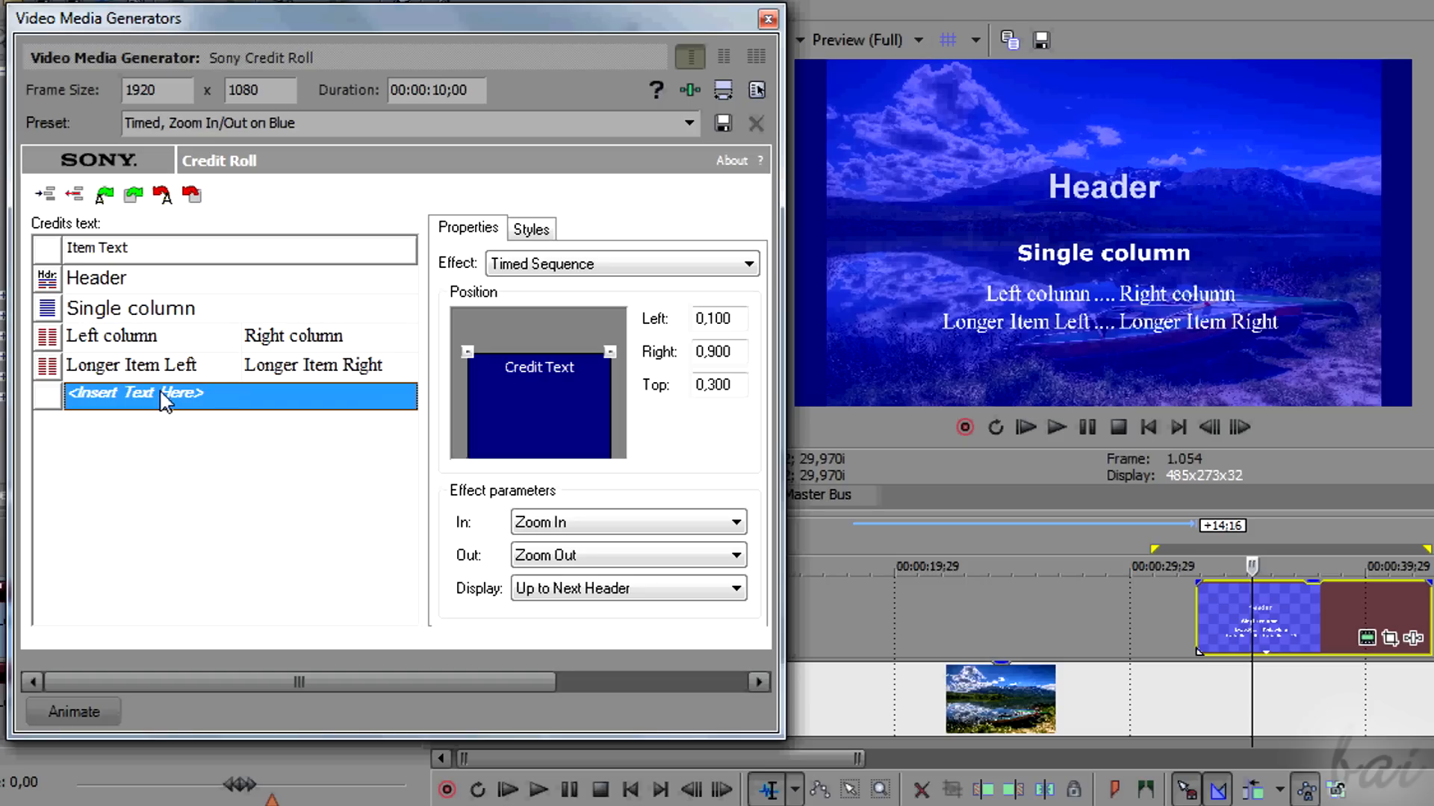
{"action": "left_click", "coordinate": [163, 398]}
{"action": "type", "text": "Single column 2"}
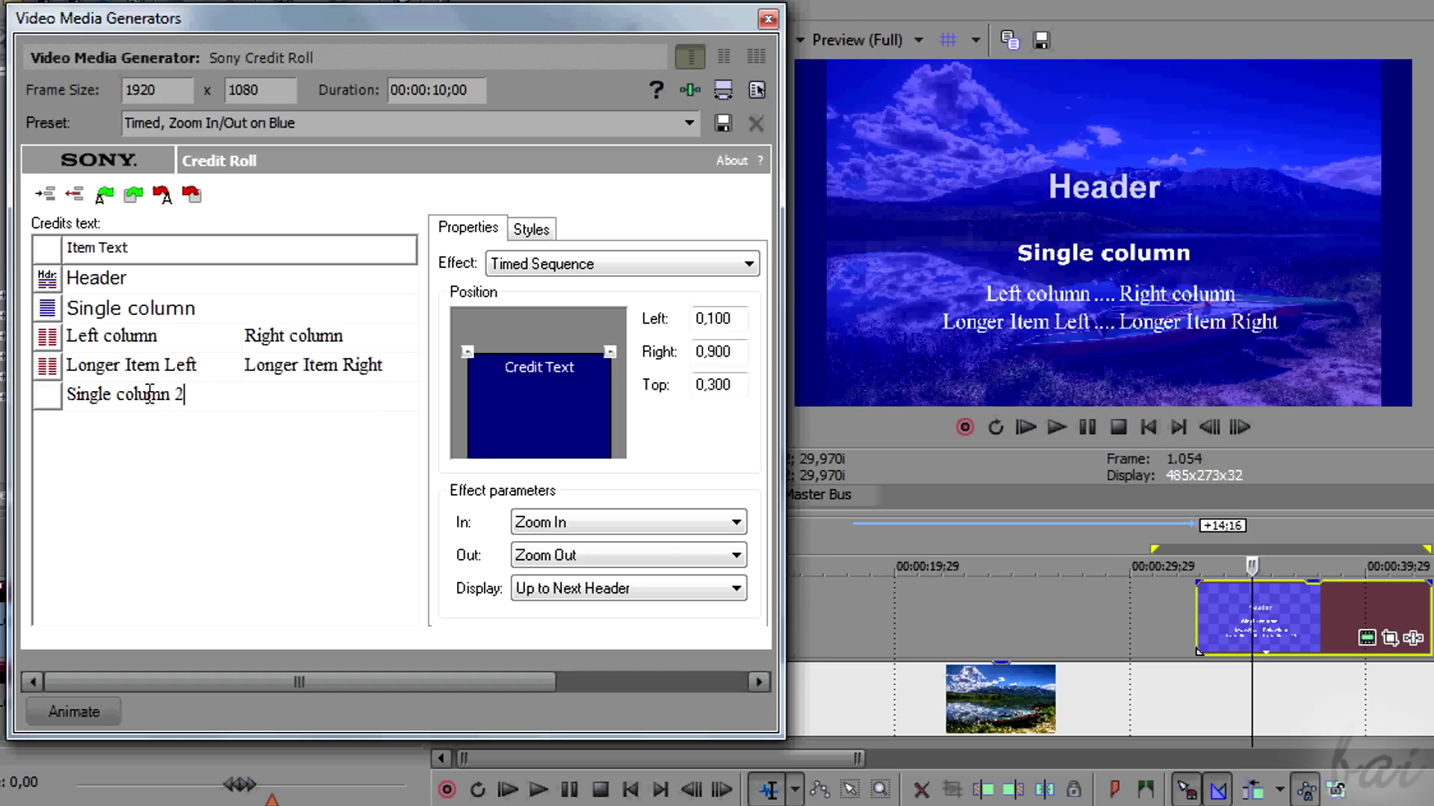
{"action": "key", "text": "Return"}
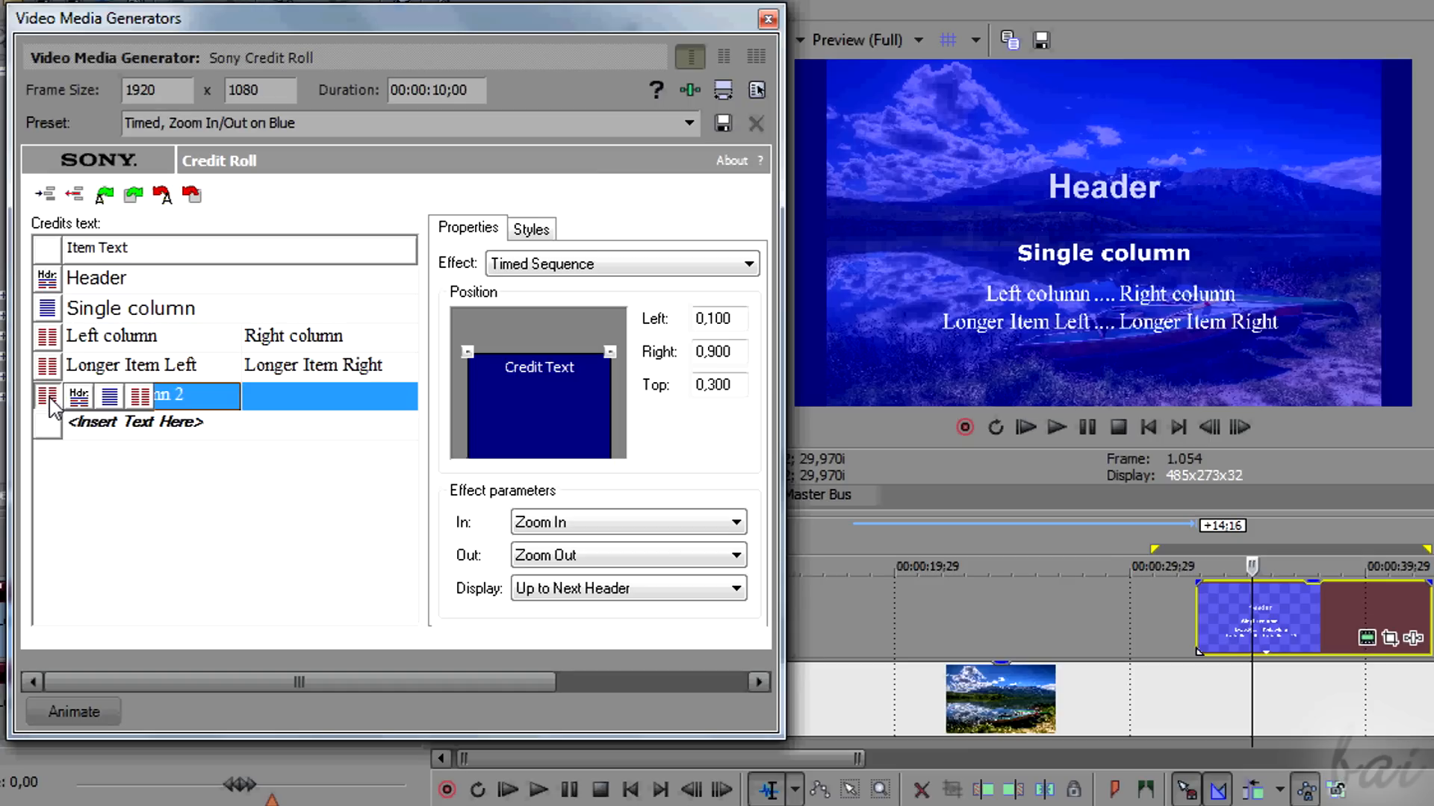
{"action": "left_click", "coordinate": [108, 401]}
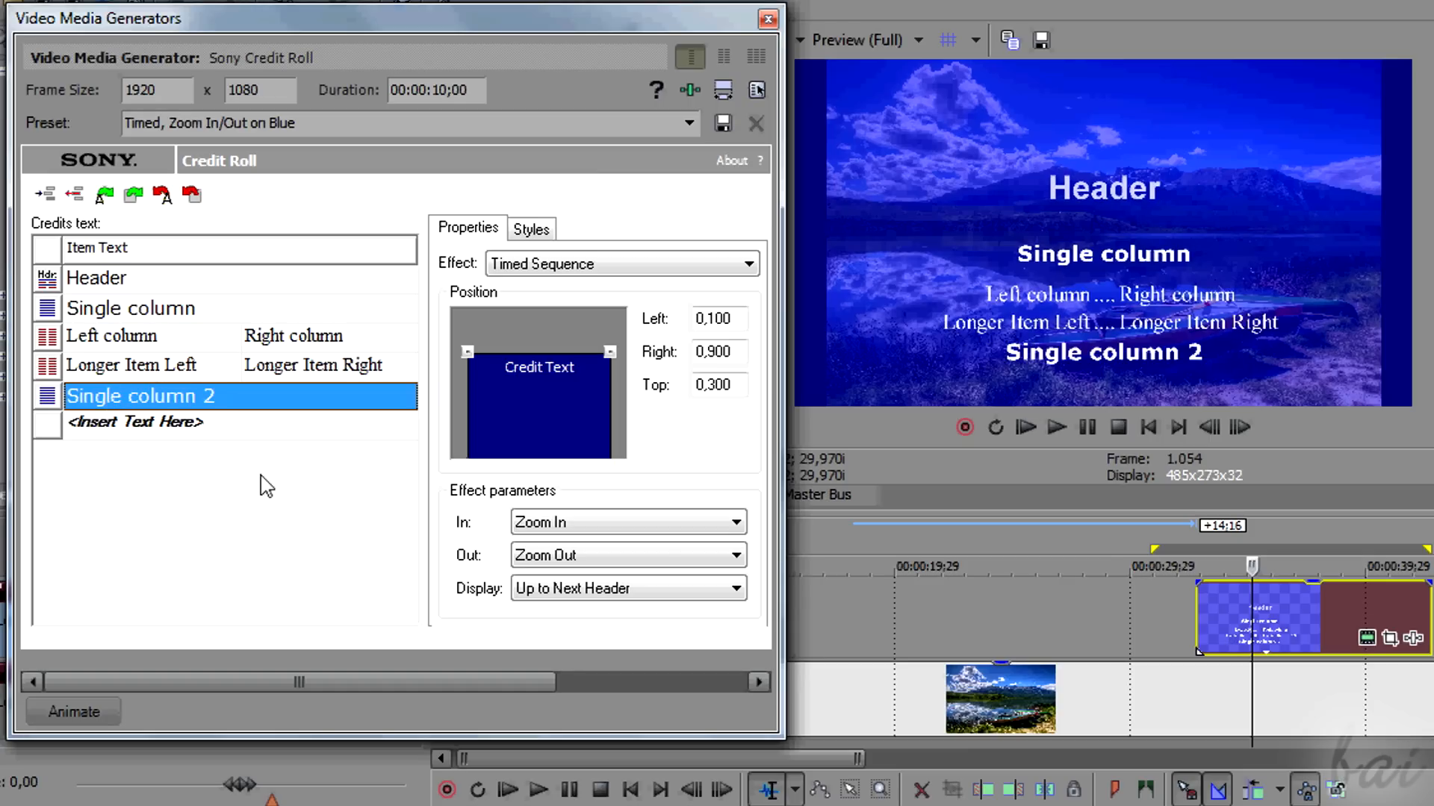
{"action": "left_click", "coordinate": [1223, 345]}
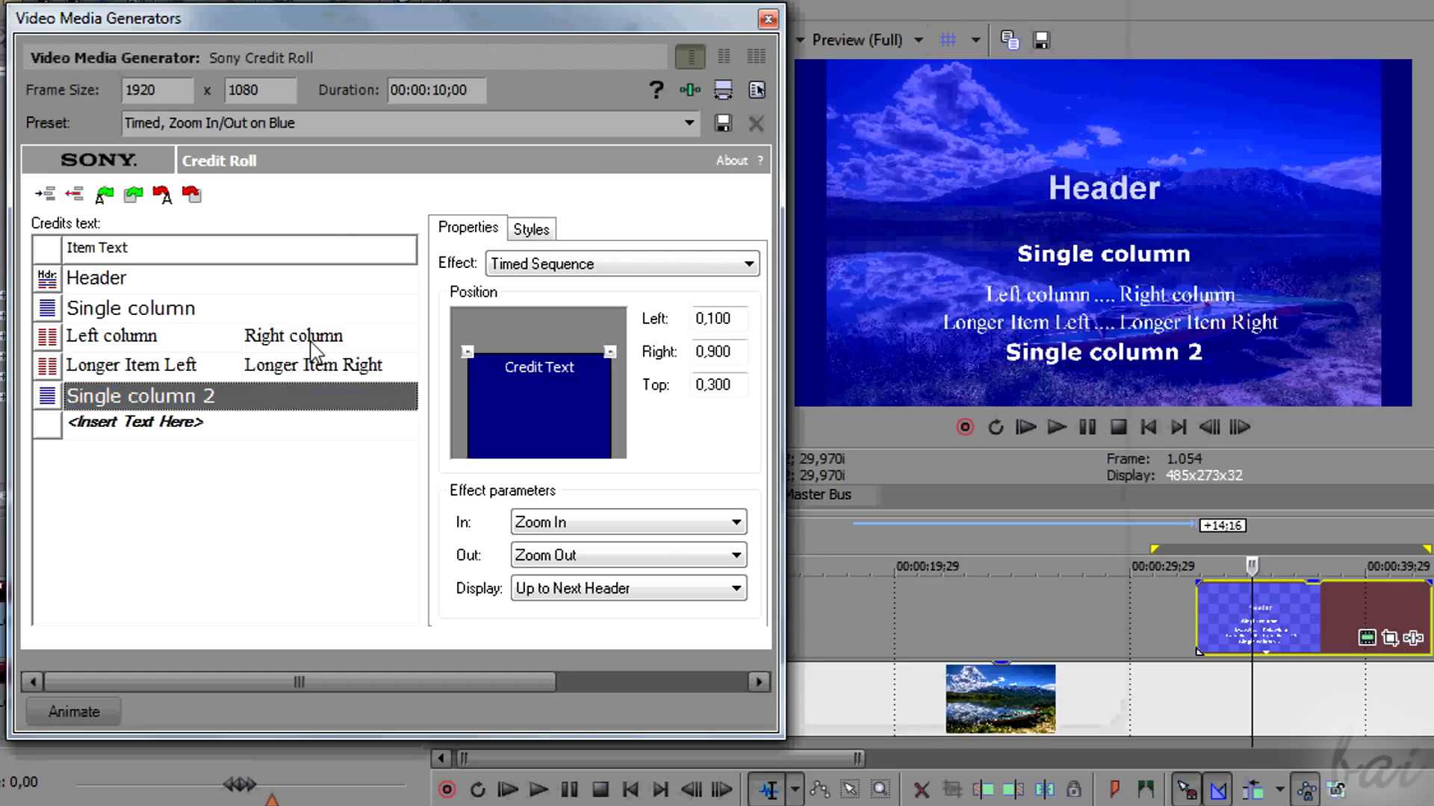
Rename the longer two-column row to Left column 2, then delete that row
{"action": "left_click", "coordinate": [168, 374]}
{"action": "left_click", "coordinate": [193, 373]}
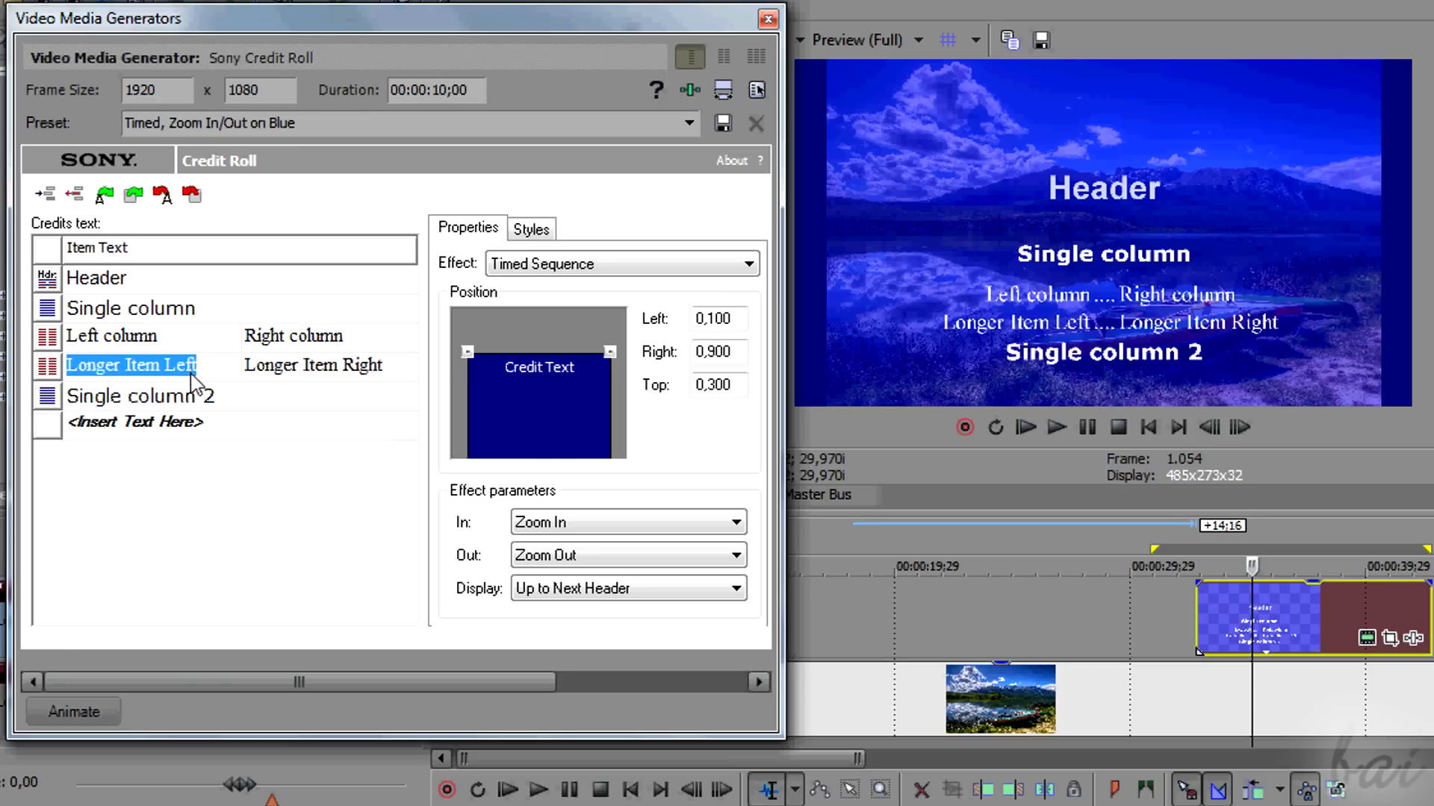
{"action": "type", "text": "Left colu"}
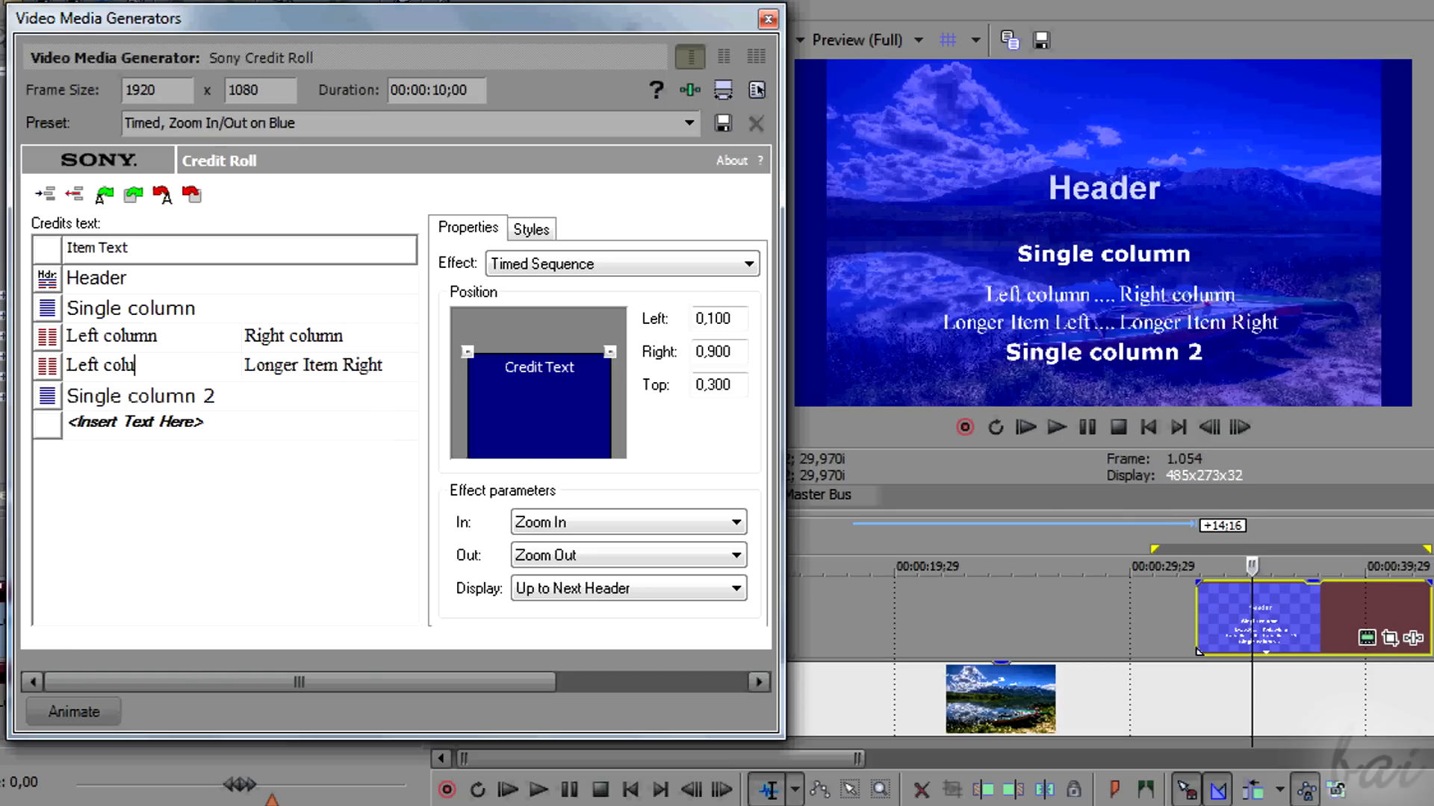
{"action": "type", "text": "n 2"}
{"action": "key", "text": "Return"}
{"action": "right_click", "coordinate": [139, 376]}
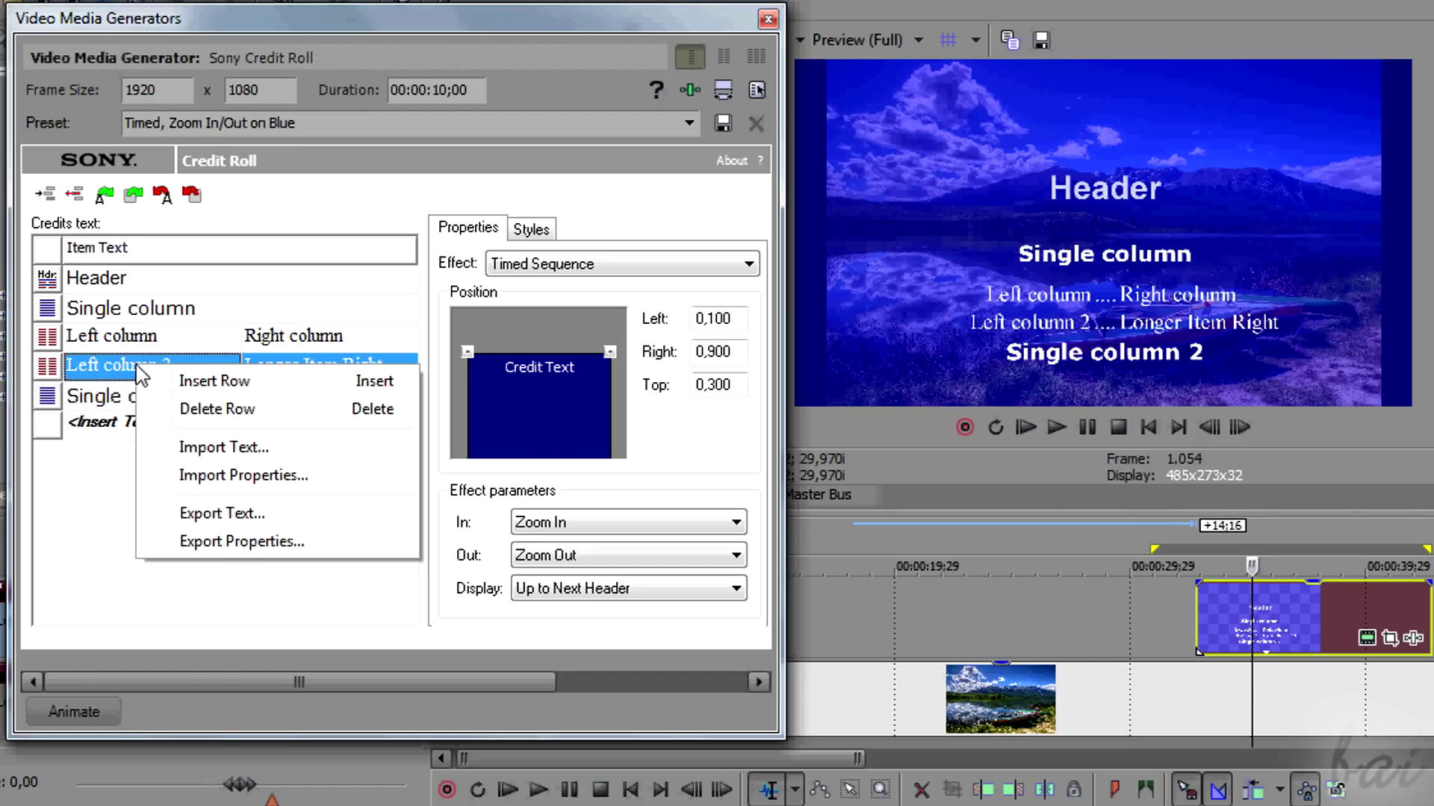
{"action": "left_click", "coordinate": [254, 416]}
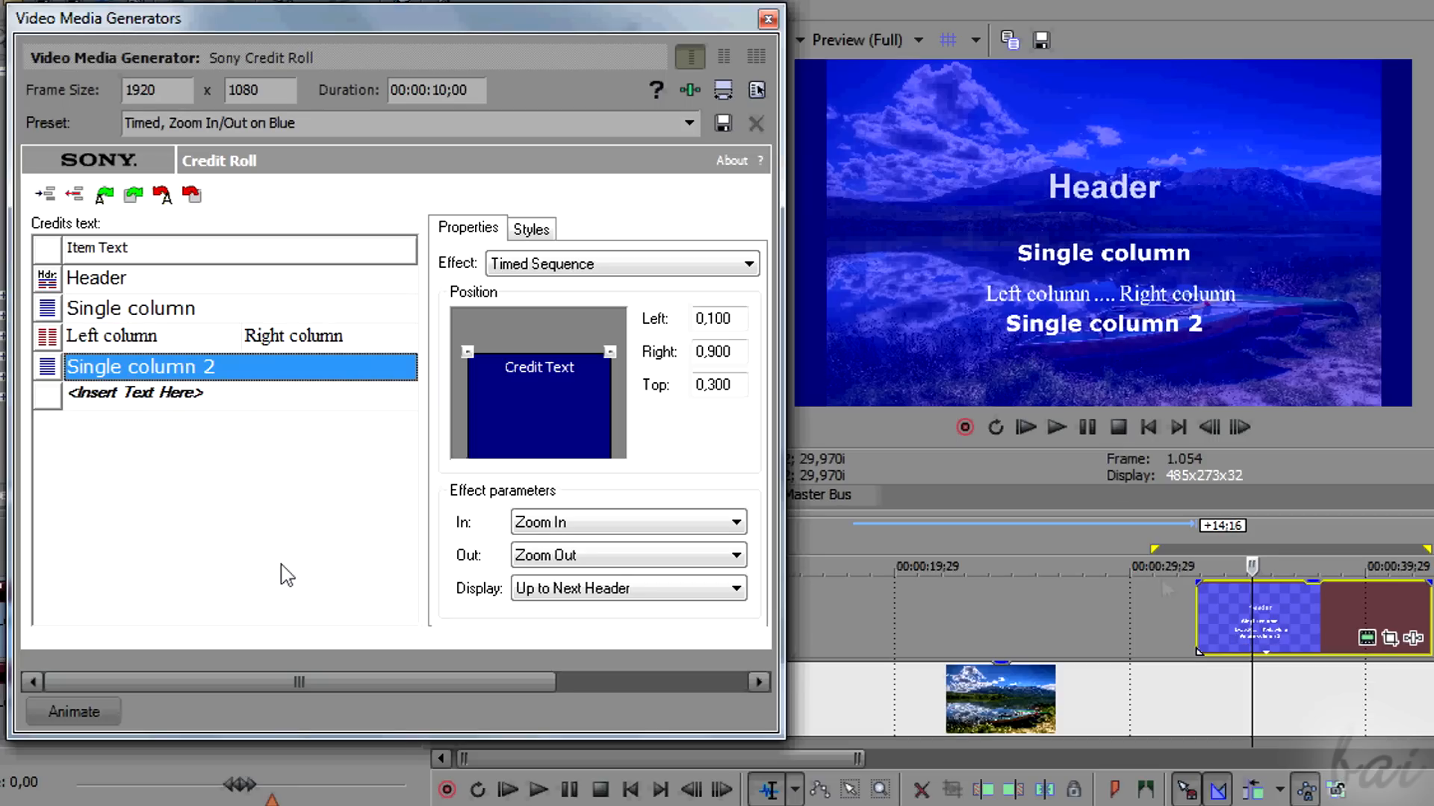
{"action": "left_click", "coordinate": [1286, 601]}
Preview the credits zooming in and fill the first new two-column row with 1 | 2
{"action": "left_click", "coordinate": [1193, 539]}
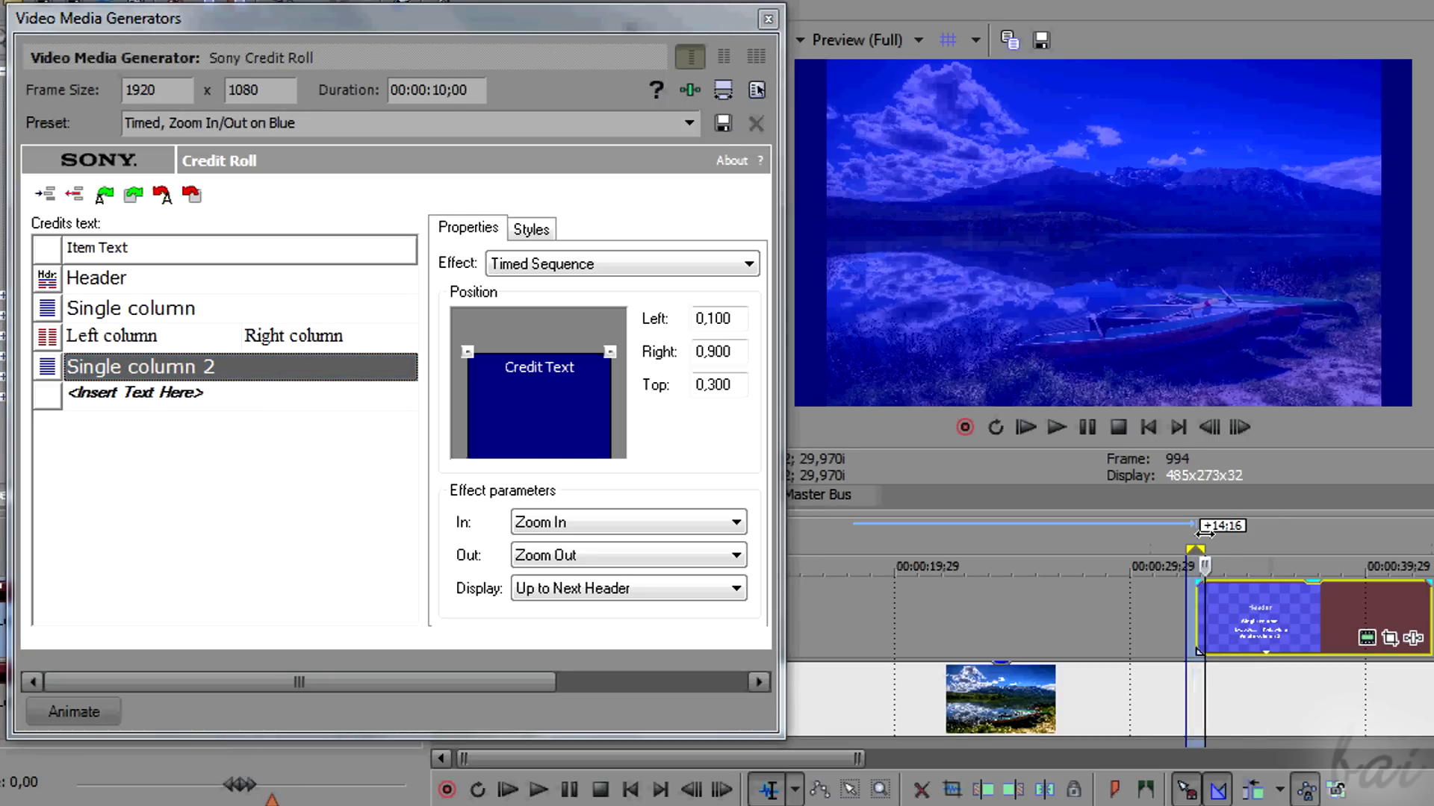
{"action": "left_click_drag", "start_coordinate": [1224, 540], "coordinate": [1273, 541]}
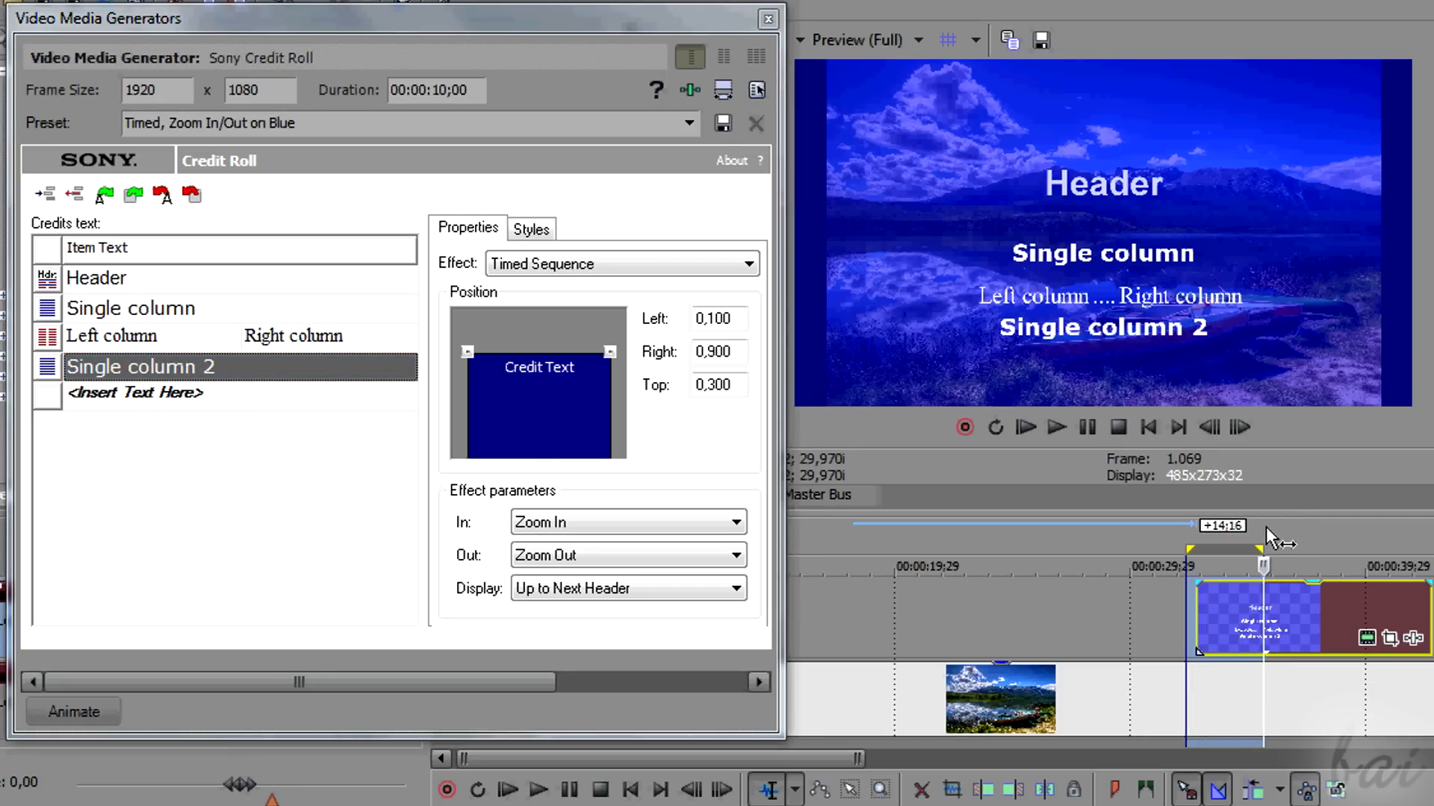
{"action": "left_click", "coordinate": [286, 398]}
{"action": "type", "text": "1"}
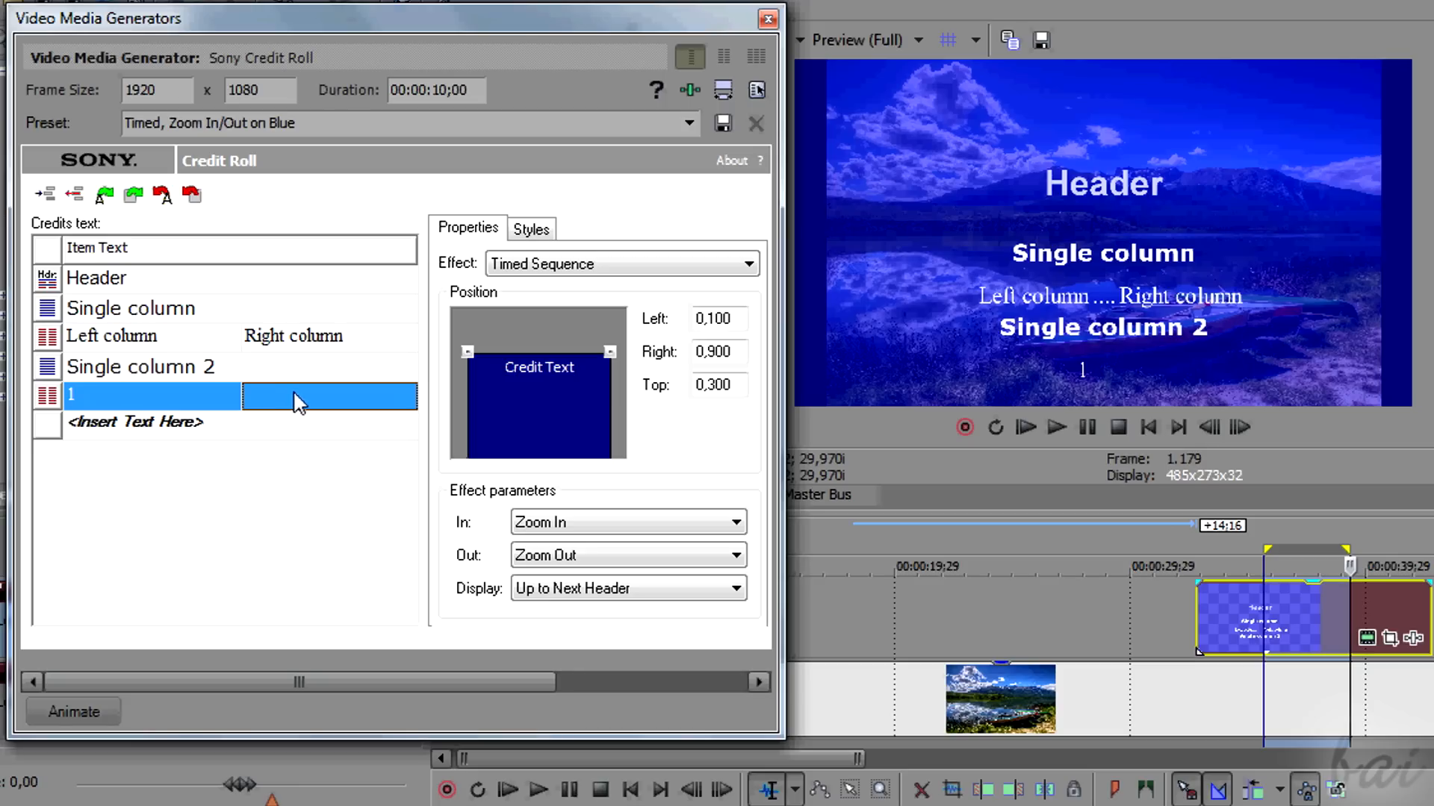
{"action": "type", "text": "2"}
{"action": "left_click", "coordinate": [280, 437]}
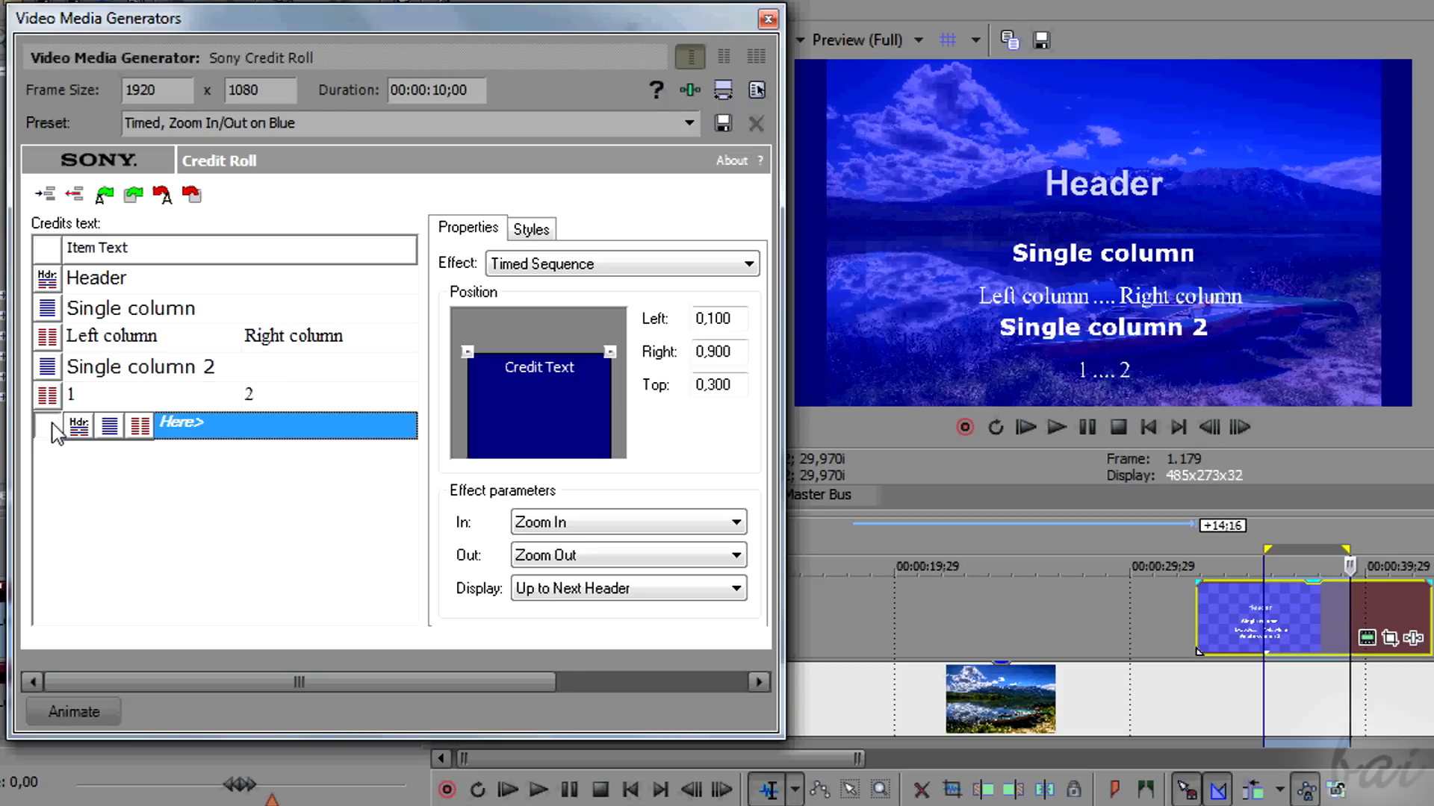
Insert another two-column row reading 3 | 4 and loop playback over the credit clip
{"action": "left_click", "coordinate": [138, 427]}
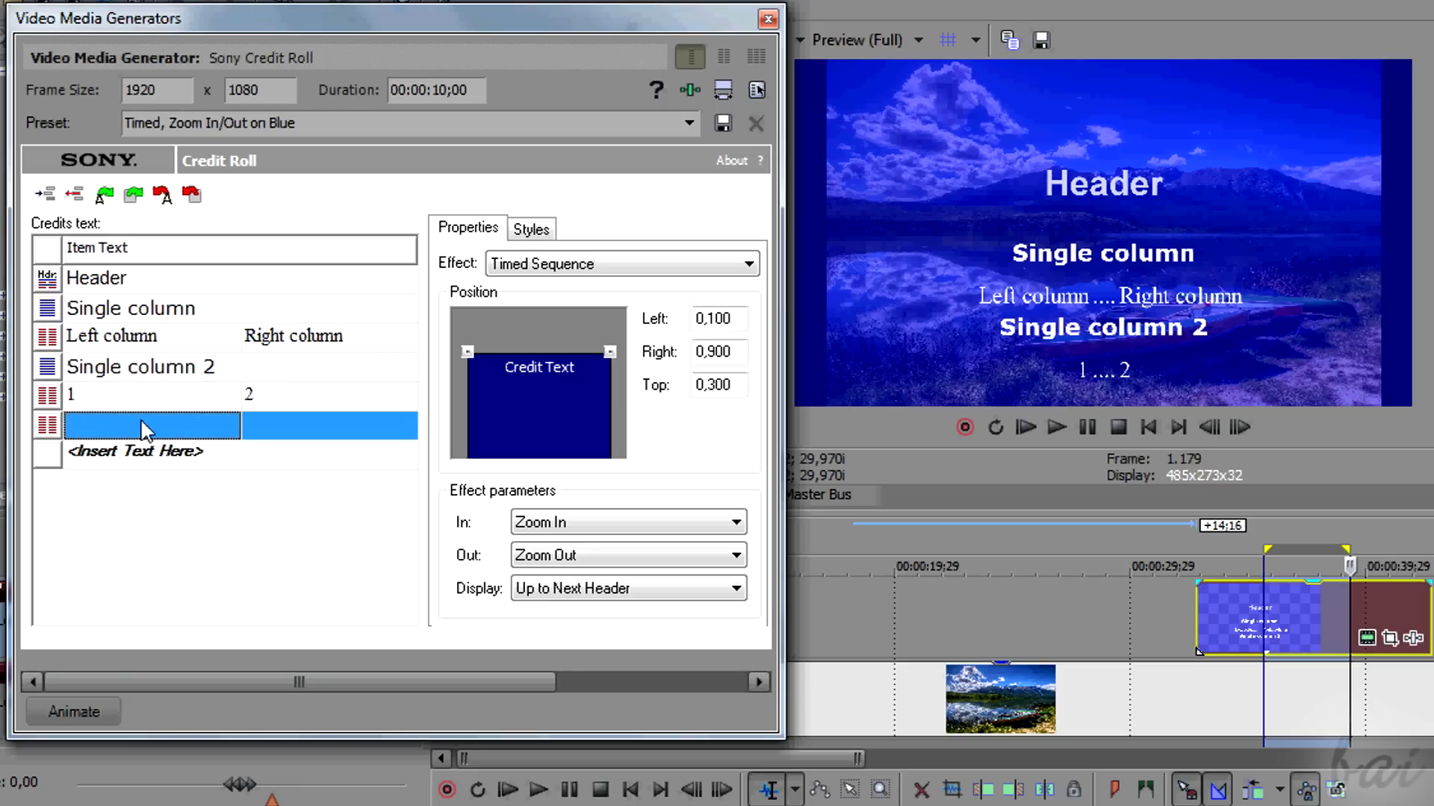
{"action": "type", "text": "3"}
{"action": "left_click", "coordinate": [290, 435]}
{"action": "type", "text": "4"}
{"action": "left_click", "coordinate": [295, 462]}
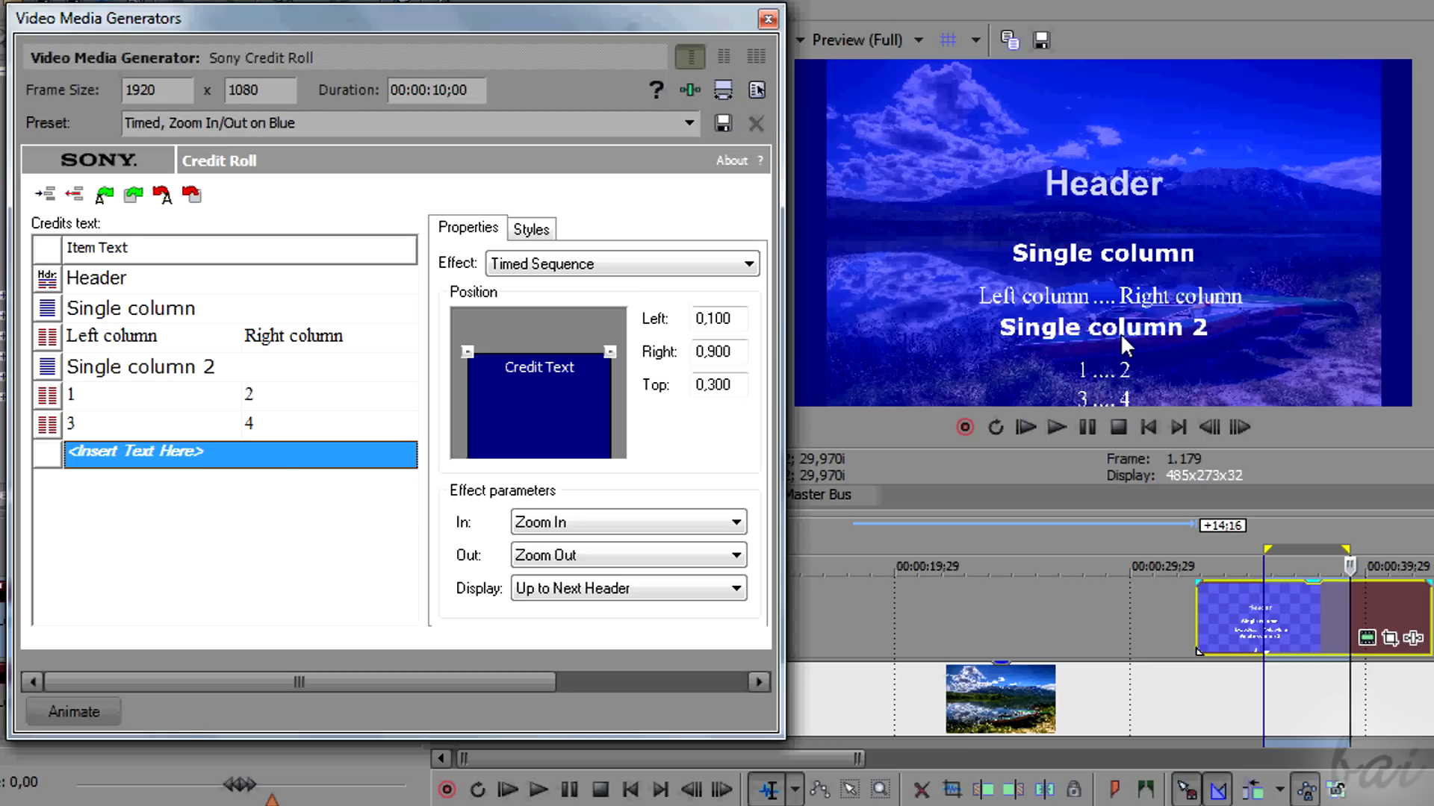
{"action": "left_click_drag", "start_coordinate": [1212, 550], "coordinate": [1336, 549]}
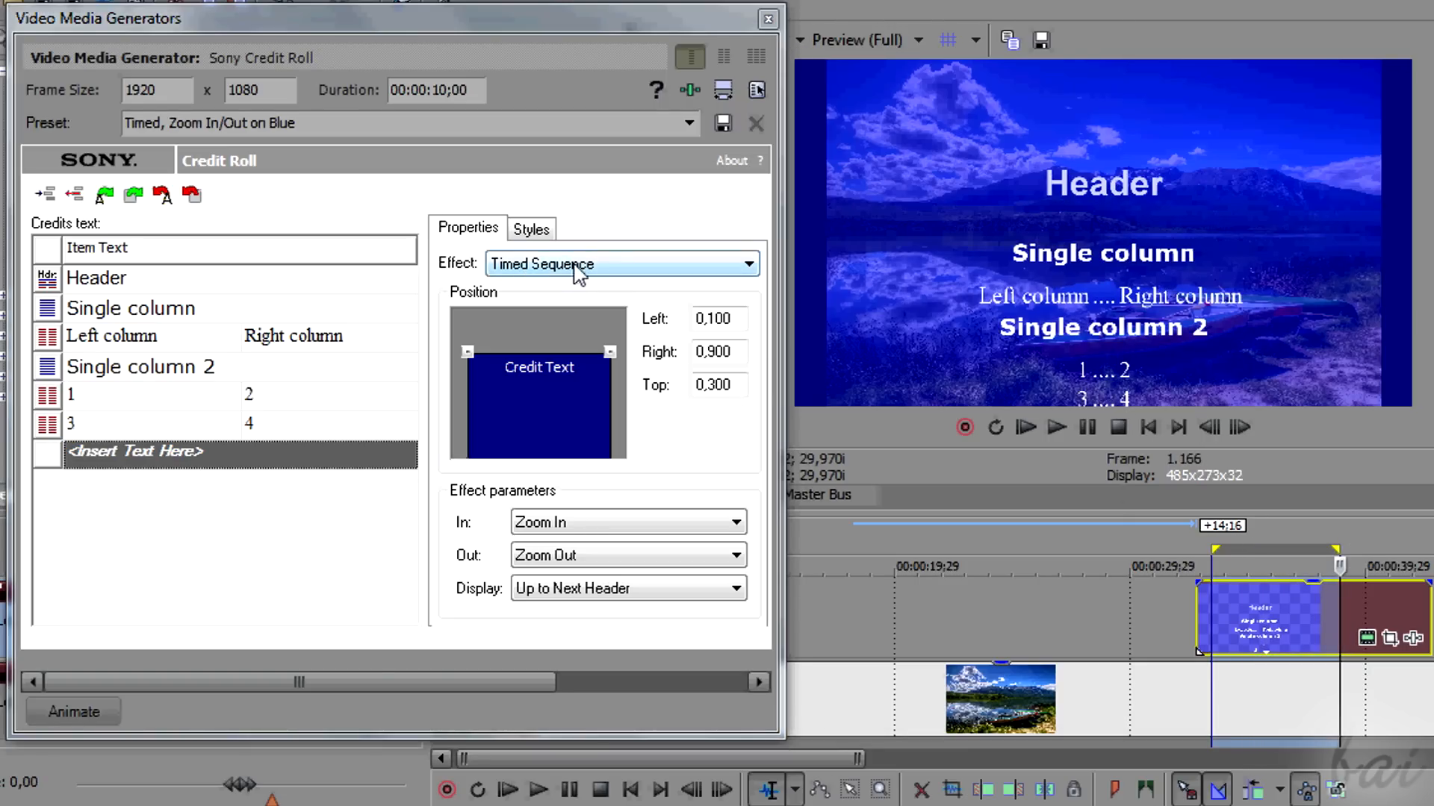
Change the Effect to Scrolling Credits, try Scroll direction Down, then restore Up (Forward)
{"action": "left_click", "coordinate": [606, 273]}
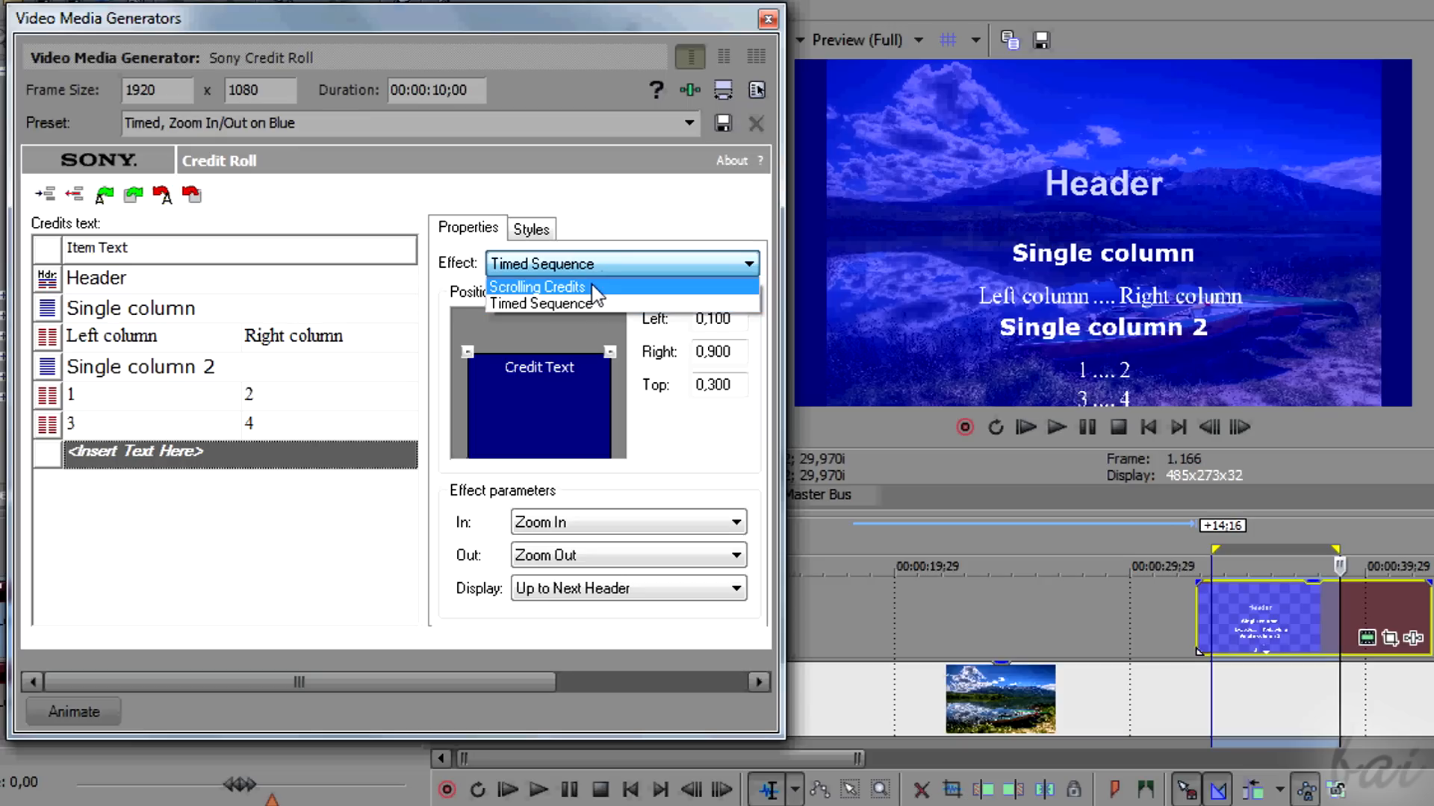
{"action": "left_click", "coordinate": [595, 289]}
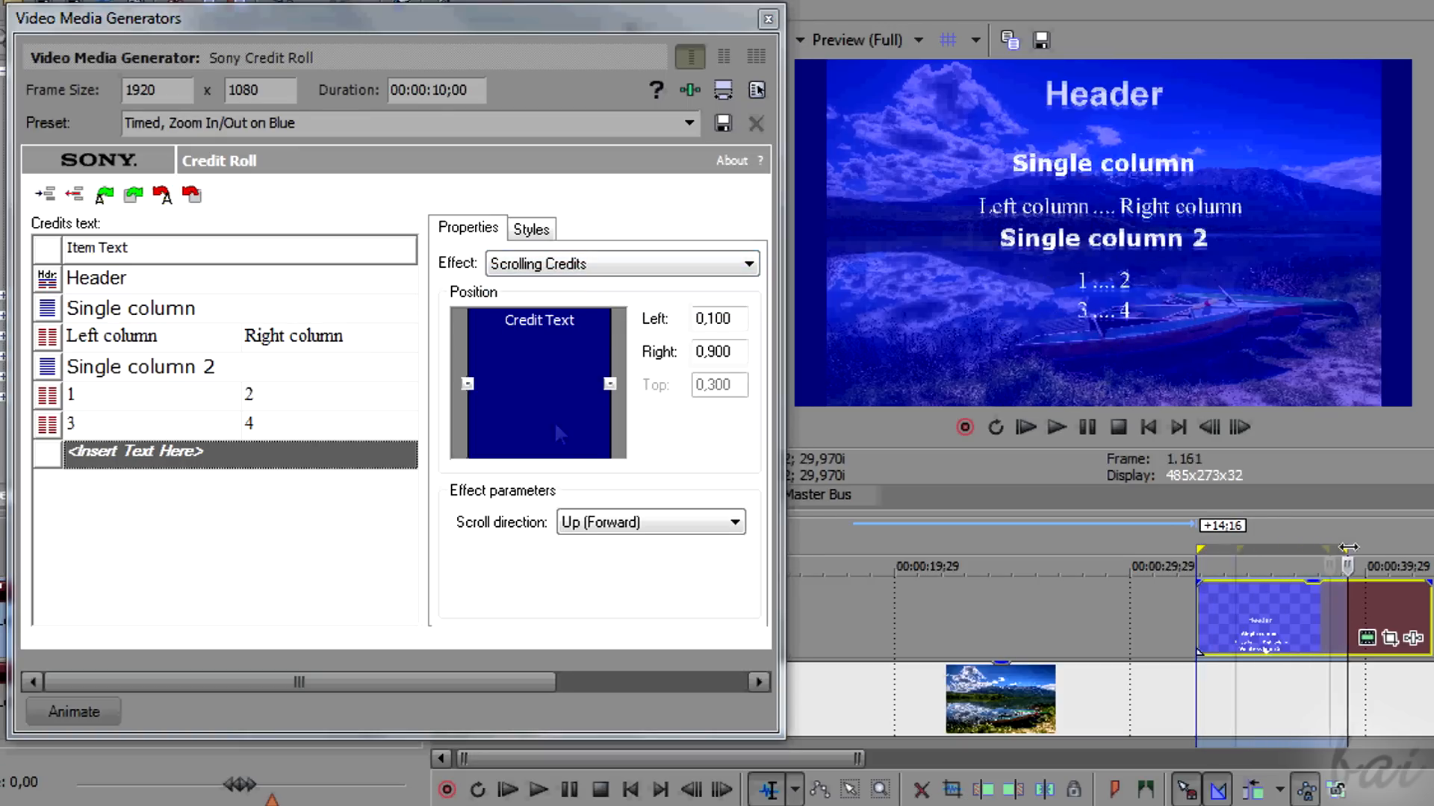
{"action": "left_click", "coordinate": [604, 524]}
{"action": "left_click", "coordinate": [614, 544]}
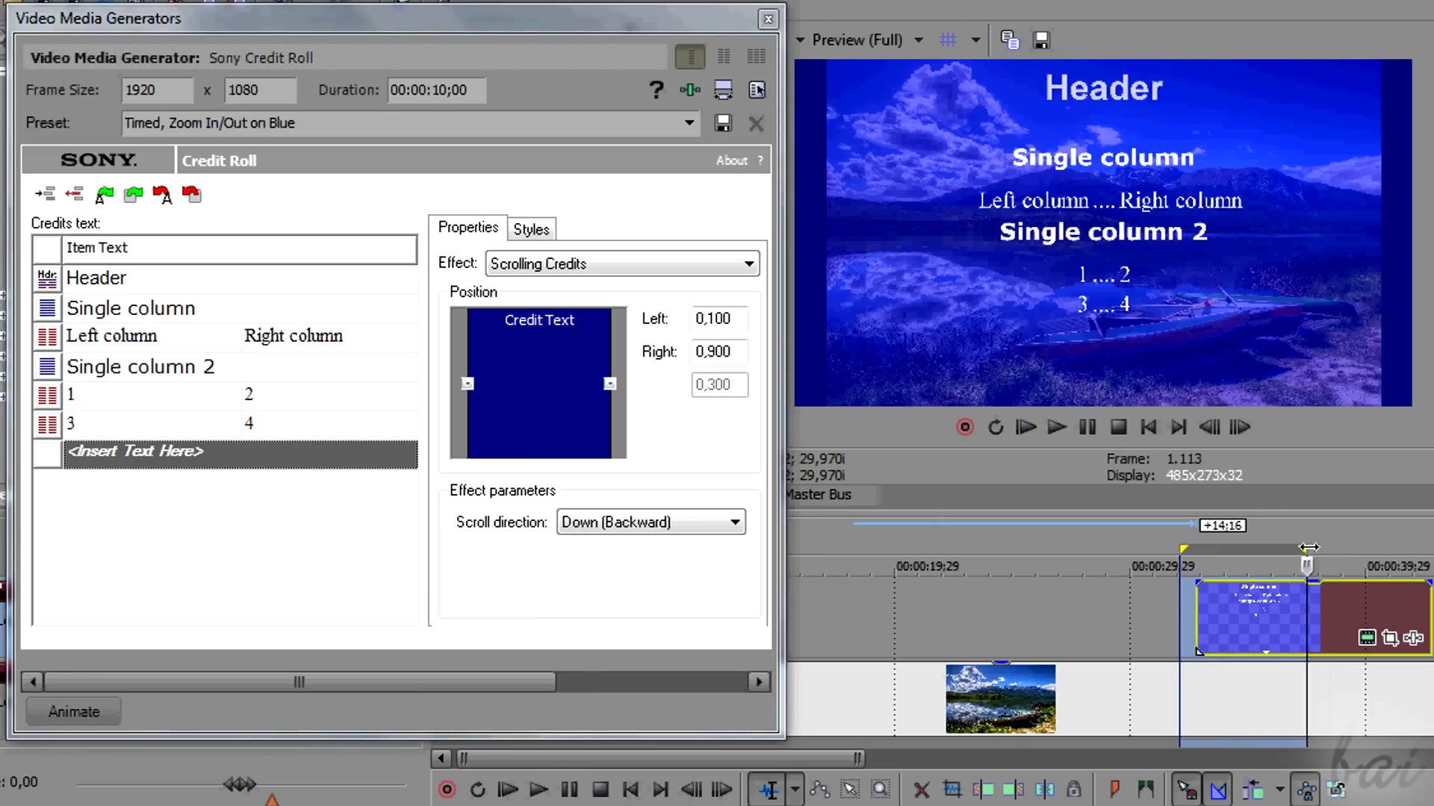
{"action": "left_click", "coordinate": [628, 522]}
{"action": "left_click", "coordinate": [624, 541]}
{"action": "left_click", "coordinate": [533, 229]}
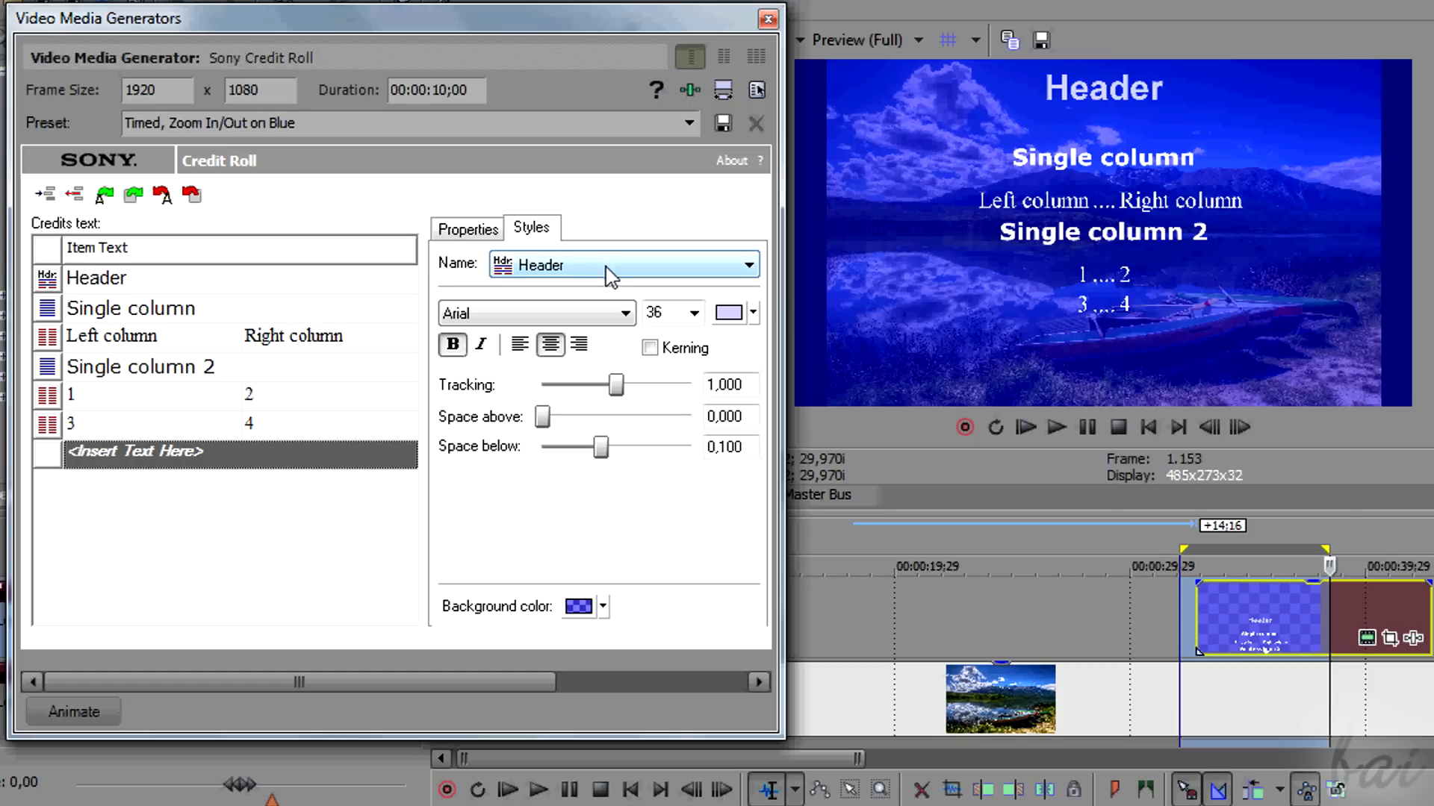
Set the Header style font to Barbecue, then Bauhaus 93, and change its alignment
{"action": "left_click", "coordinate": [610, 316]}
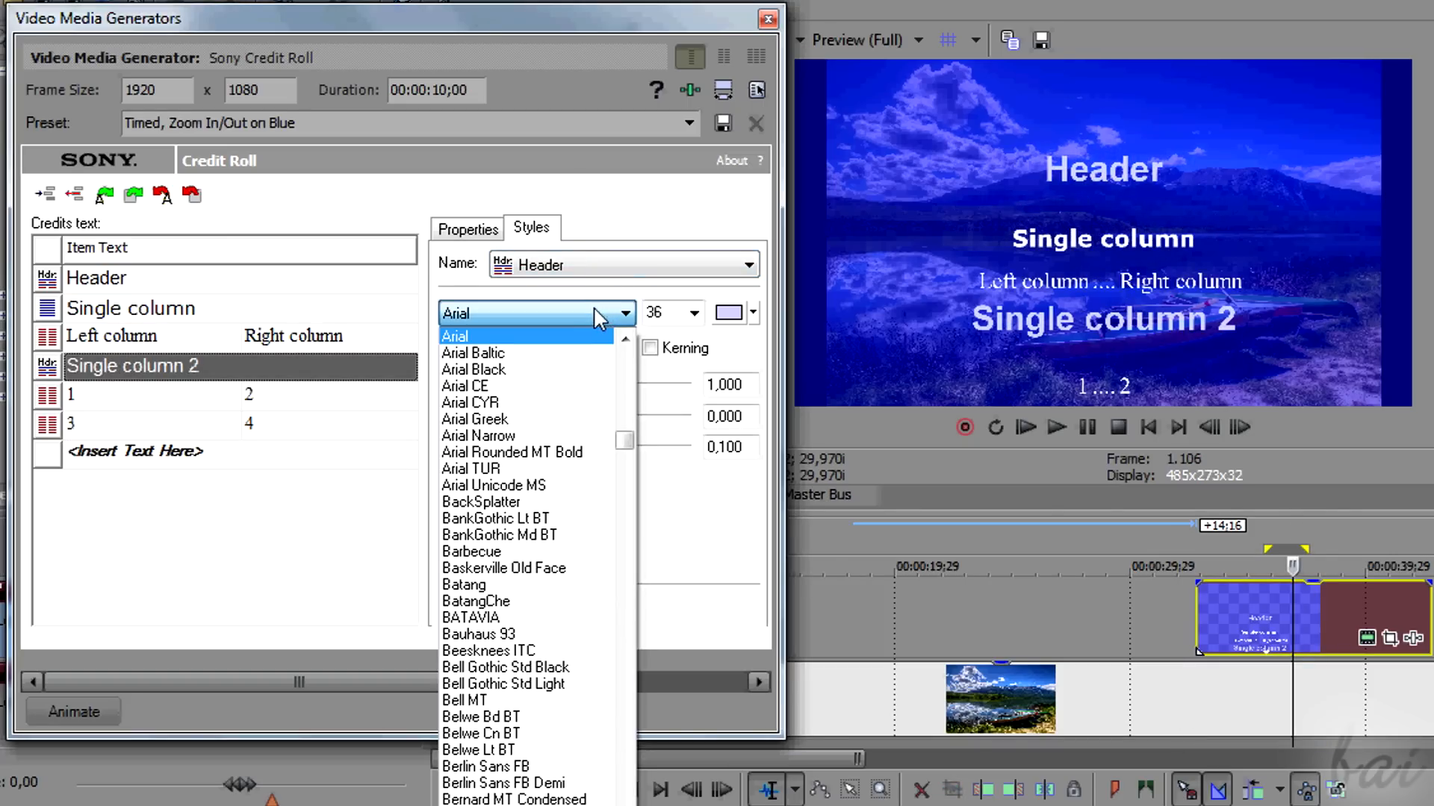
{"action": "left_click", "coordinate": [504, 551]}
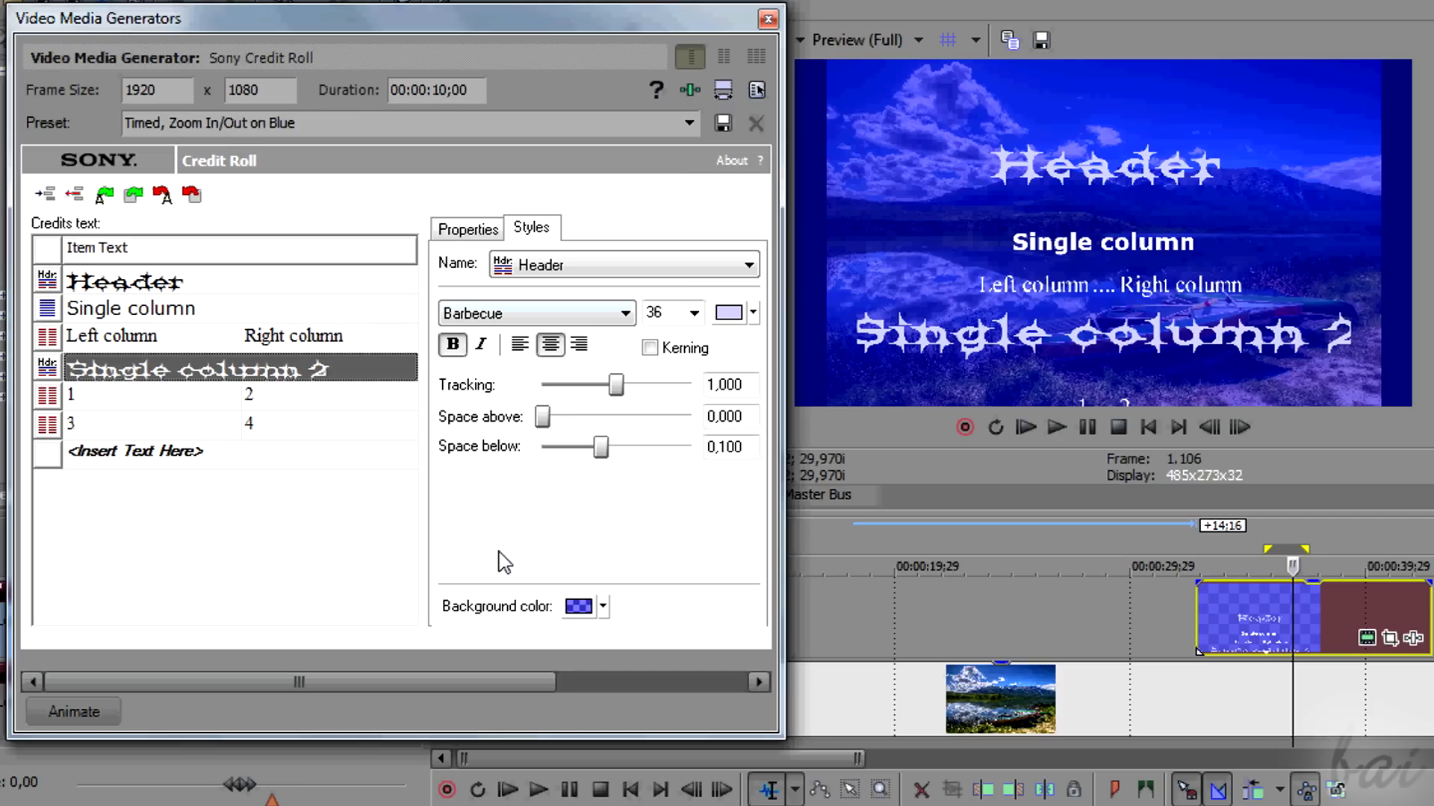
{"action": "left_click", "coordinate": [560, 320]}
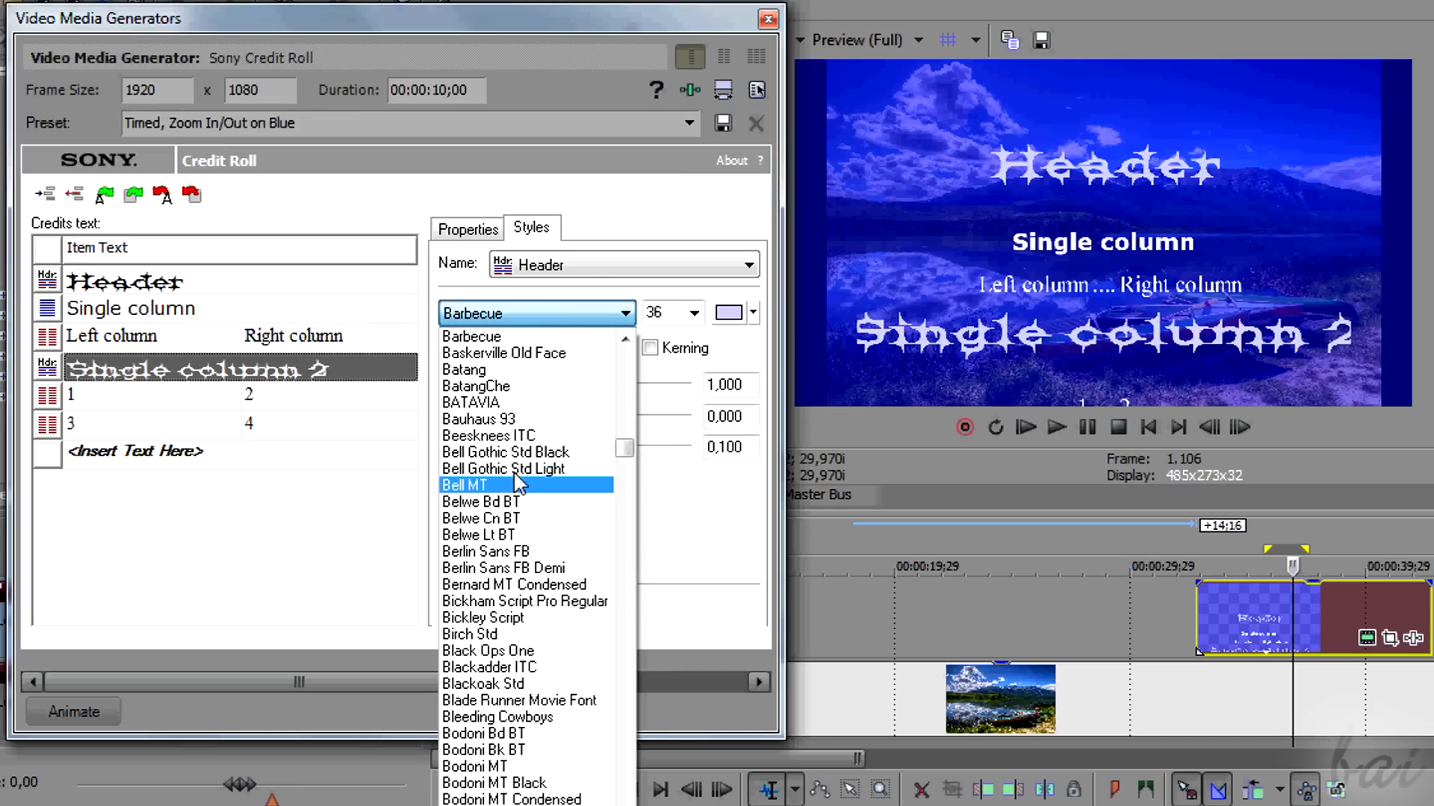
{"action": "left_click", "coordinate": [519, 419]}
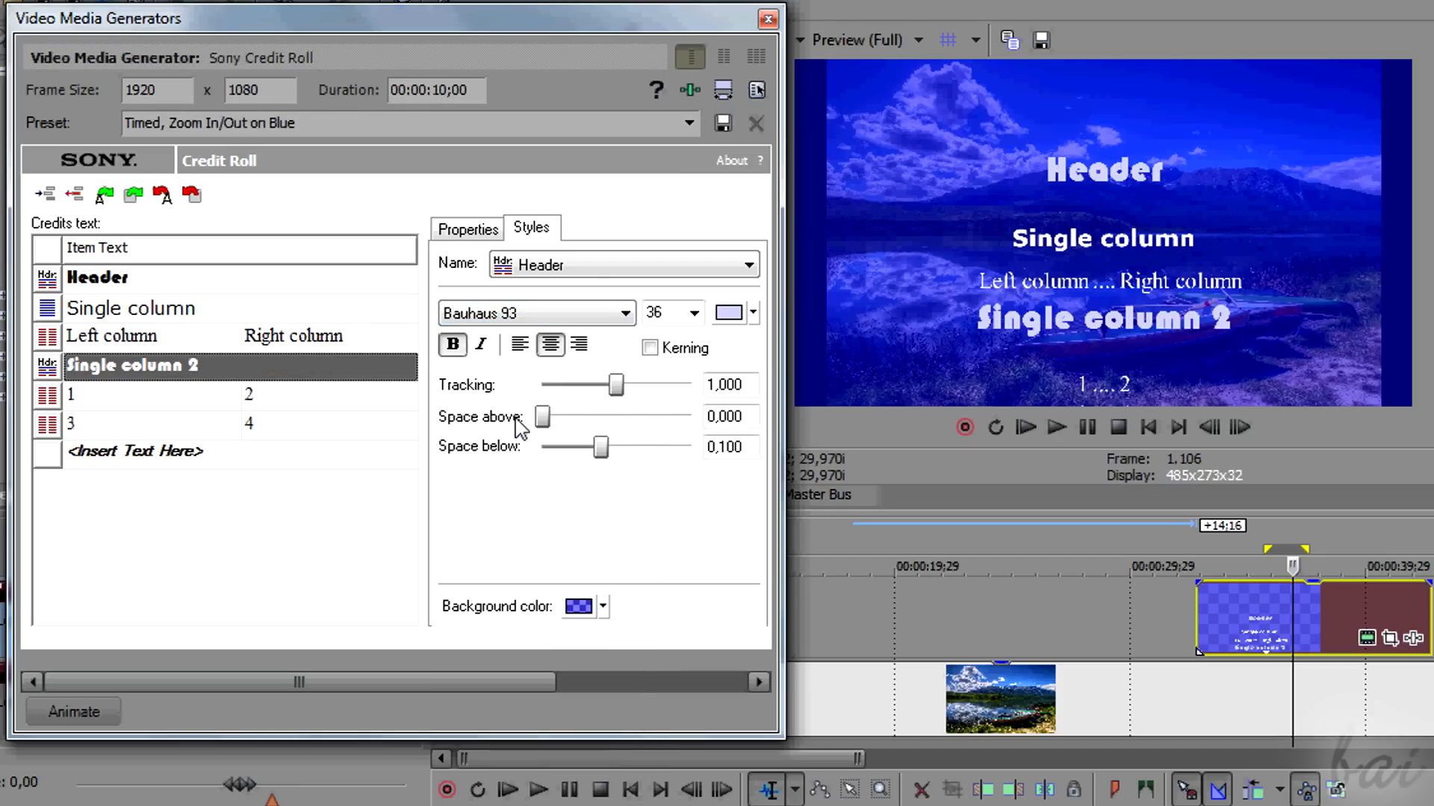
{"action": "left_click", "coordinate": [522, 346]}
Widen the Header tracking slightly and loop playback over the opening of the credit clip
{"action": "left_click_drag", "start_coordinate": [644, 387], "coordinate": [646, 388]}
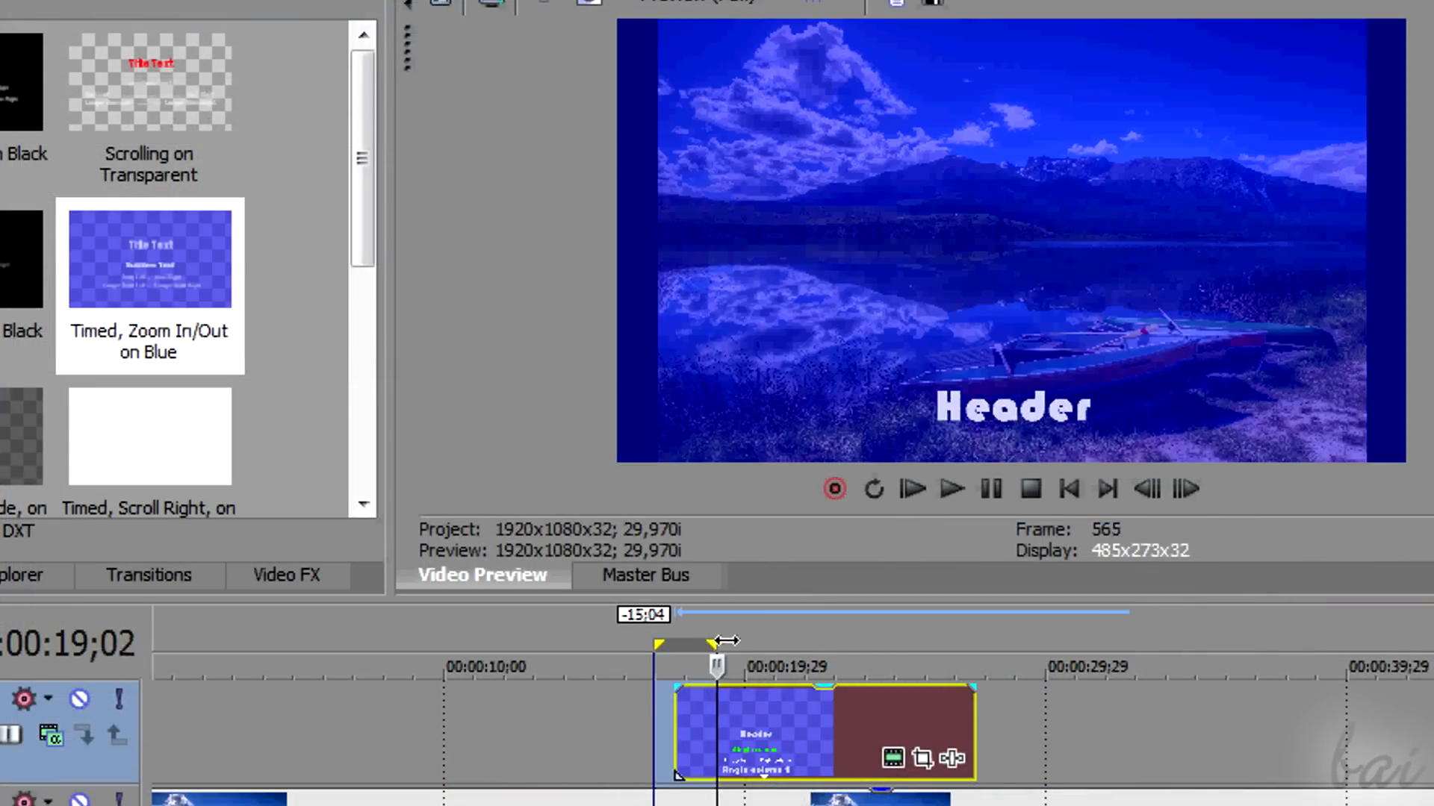
{"action": "left_click_drag", "start_coordinate": [770, 641], "coordinate": [975, 650]}
{"action": "left_click_drag", "start_coordinate": [860, 717], "coordinate": [479, 713]}
{"action": "left_click_drag", "start_coordinate": [608, 716], "coordinate": [1037, 723]}
{"action": "left_click_drag", "start_coordinate": [314, 632], "coordinate": [762, 636]}
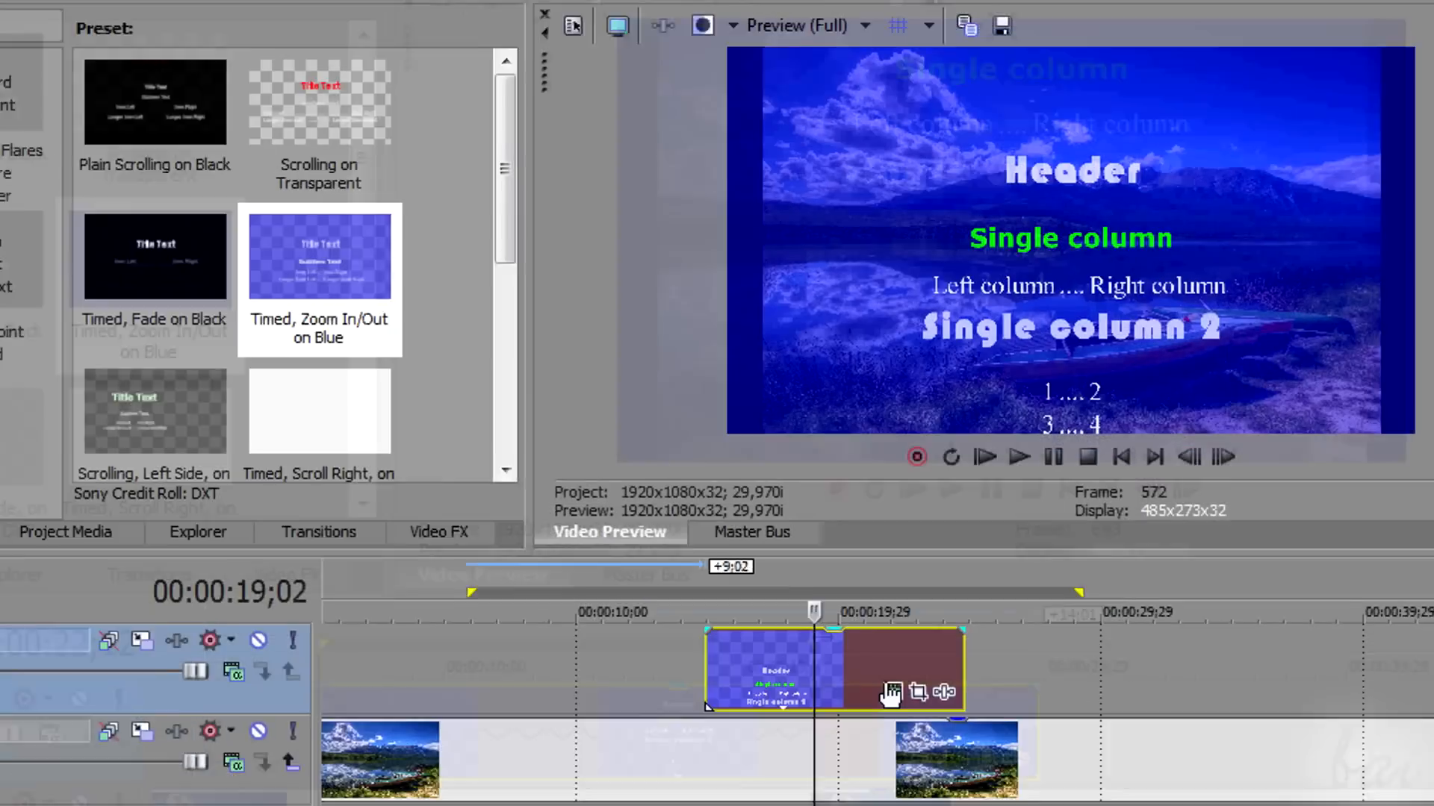
In the credit roll's Animate track set Scroll direction to Down (Backward) and scrub to preview
{"action": "left_click", "coordinate": [956, 758]}
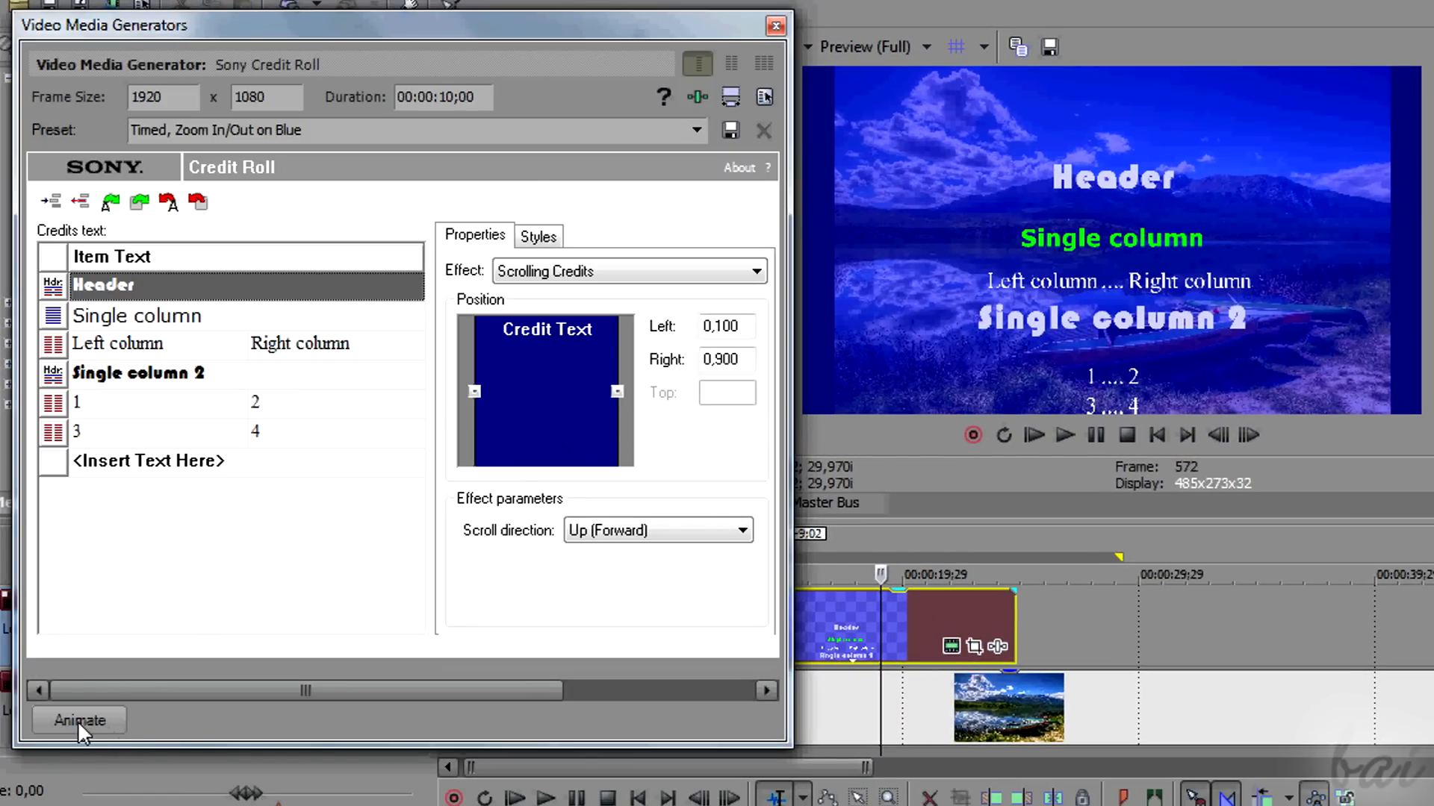
{"action": "left_click", "coordinate": [78, 716]}
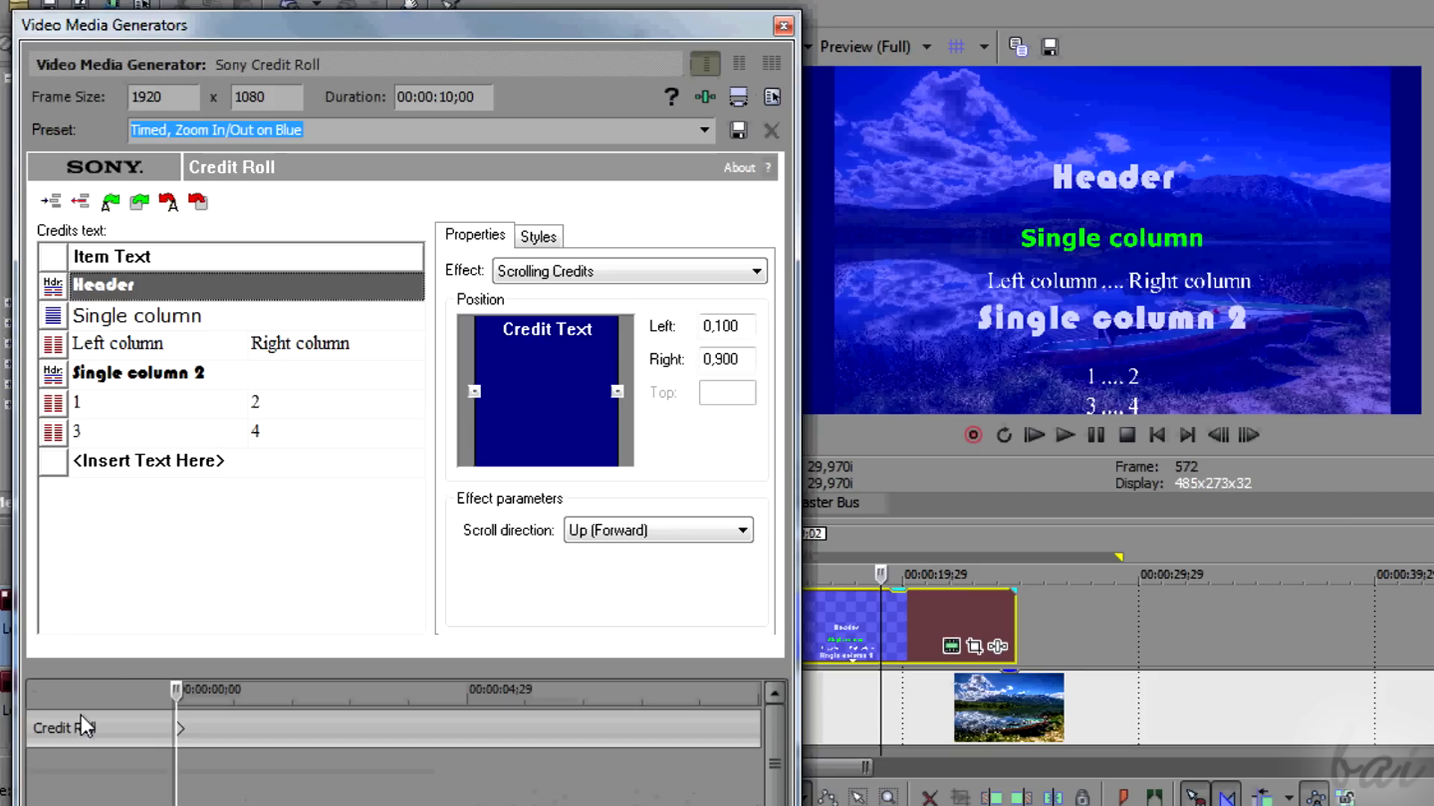
{"action": "left_click_drag", "start_coordinate": [177, 691], "coordinate": [381, 689]}
{"action": "left_click", "coordinate": [628, 533]}
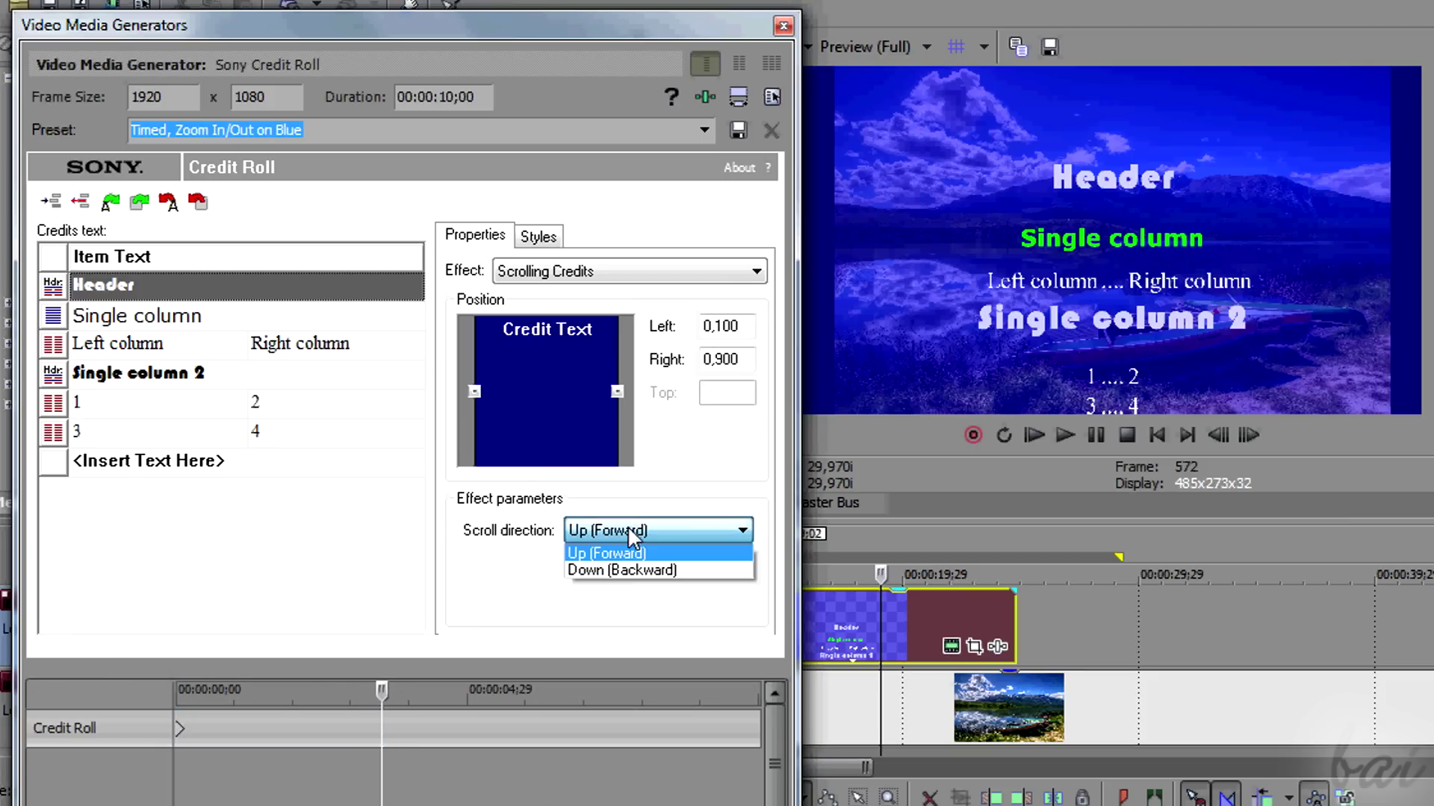
{"action": "left_click", "coordinate": [628, 571]}
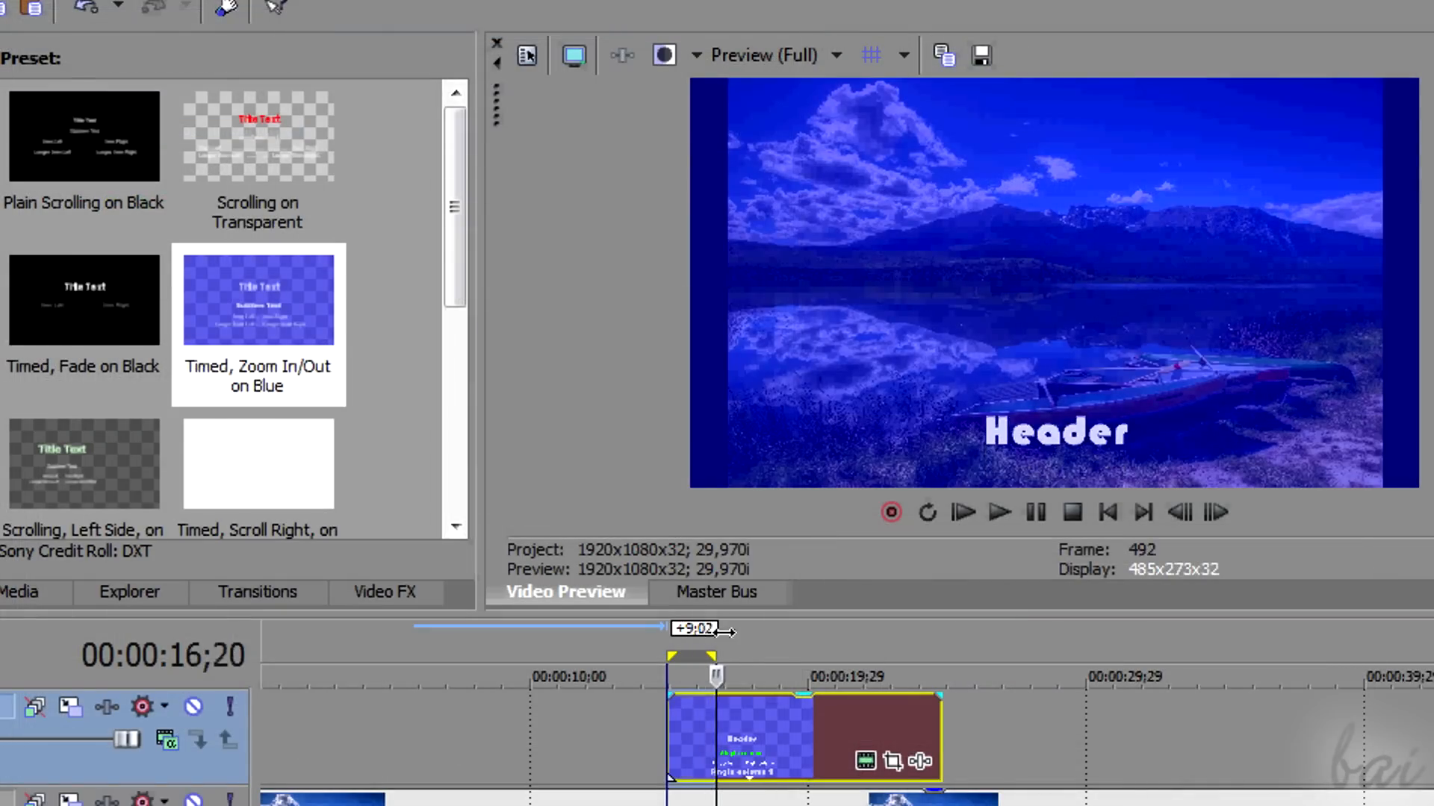
{"action": "left_click_drag", "start_coordinate": [722, 631], "coordinate": [910, 639]}
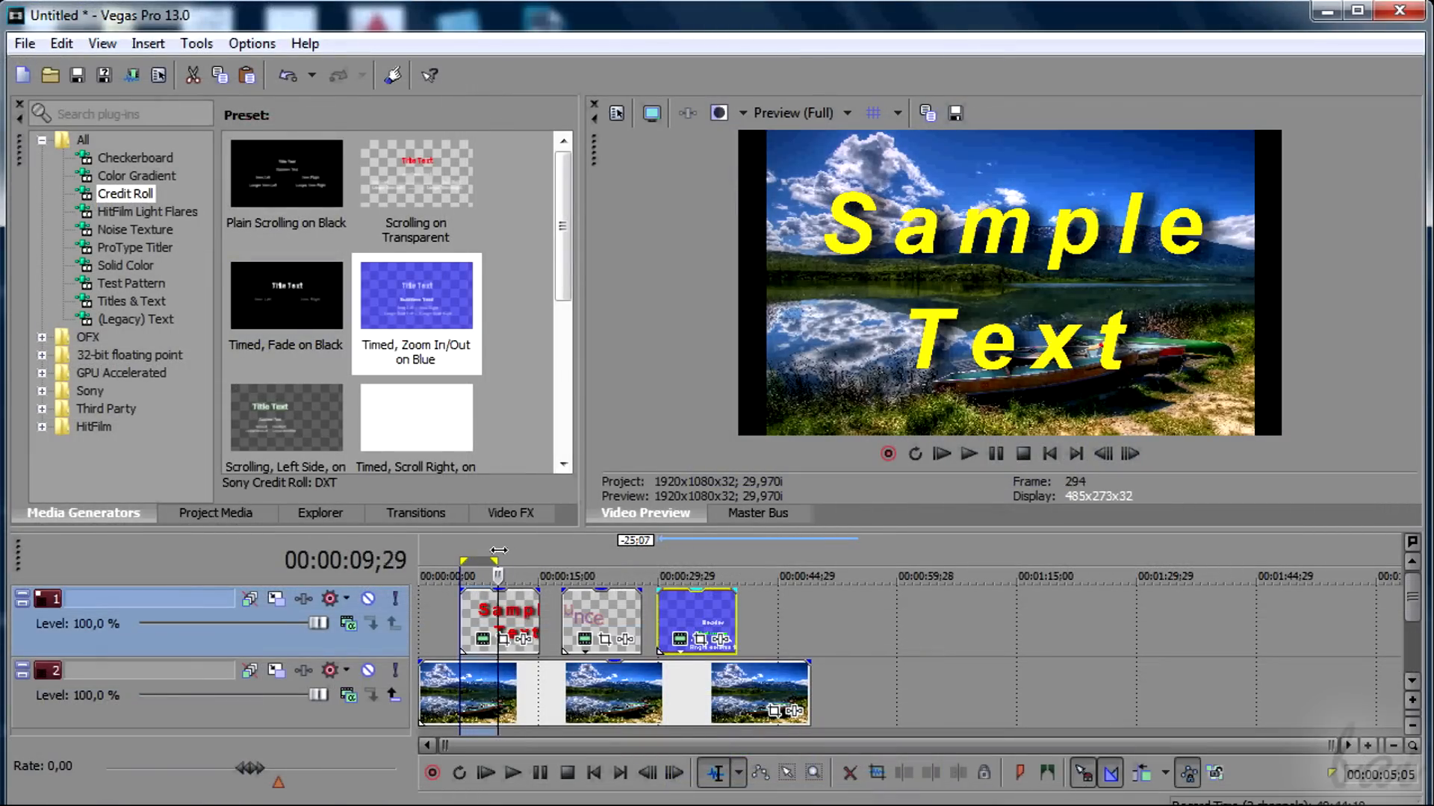
{"action": "mouse_move", "coordinate": [532, 561]}
{"action": "left_mouse_down"}
{"action": "mouse_move", "coordinate": [610, 550]}
{"action": "mouse_move", "coordinate": [693, 566]}
{"action": "mouse_move", "coordinate": [734, 549]}
{"action": "left_mouse_up"}
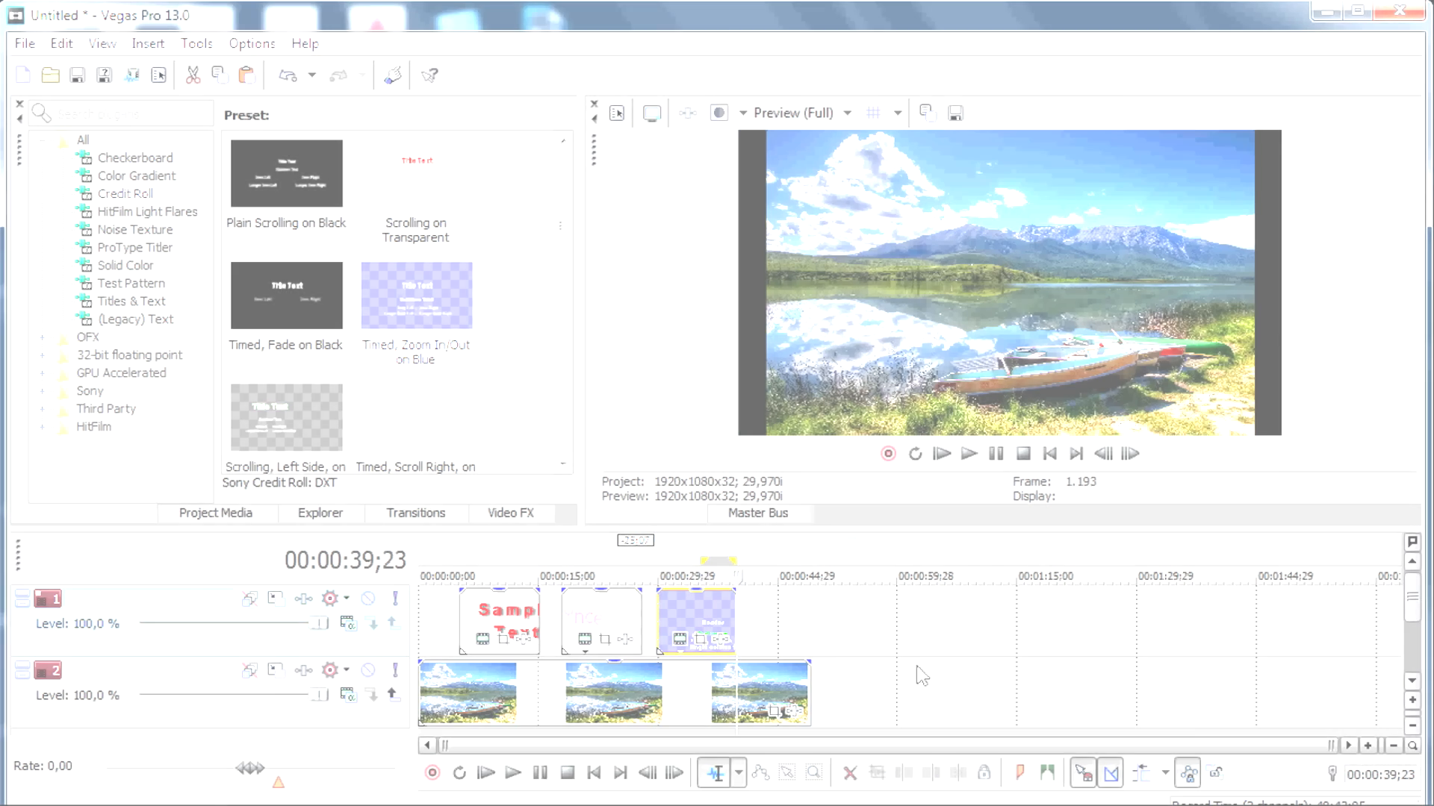